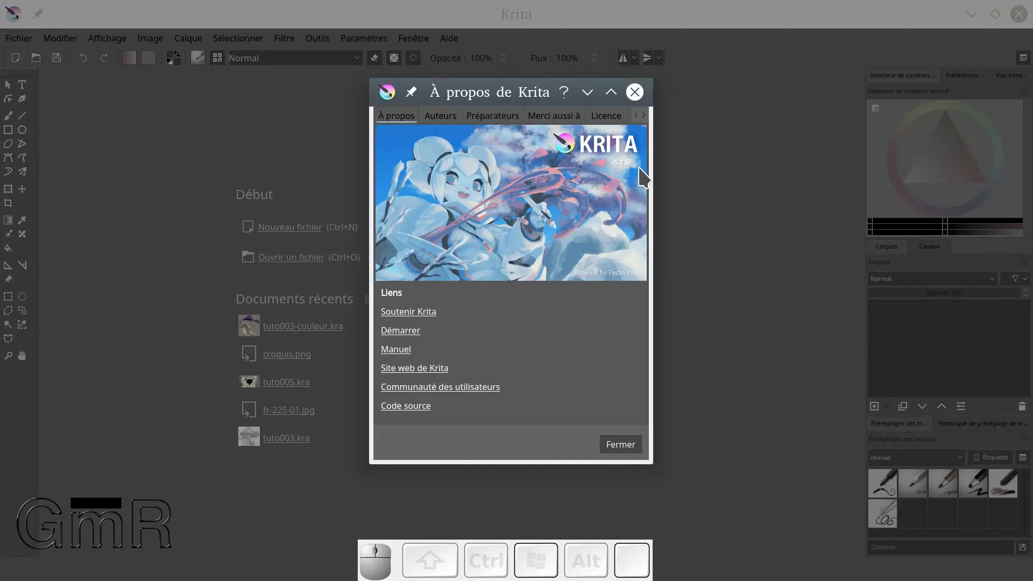
Step: Close the About dialog and switch to the YouTube video page in Firefox
click(620, 445)
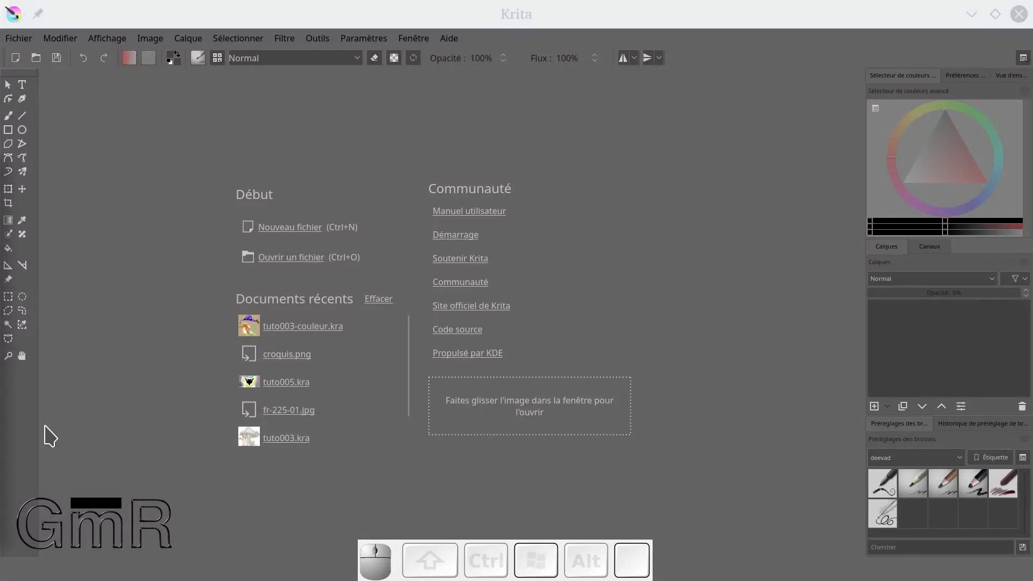
drag(1, 291, 573, 2)
scroll(395, 204, up, 3)
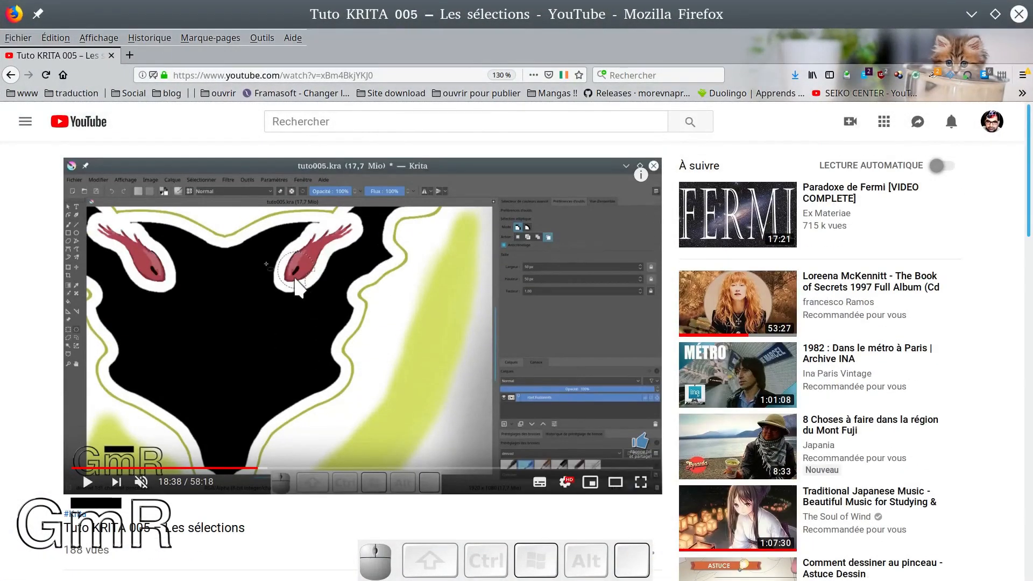
Step: Expand the description of "Tuto KRITA 005 – Les sélections" and read through its chapter summary
scroll(301, 290, down, 5)
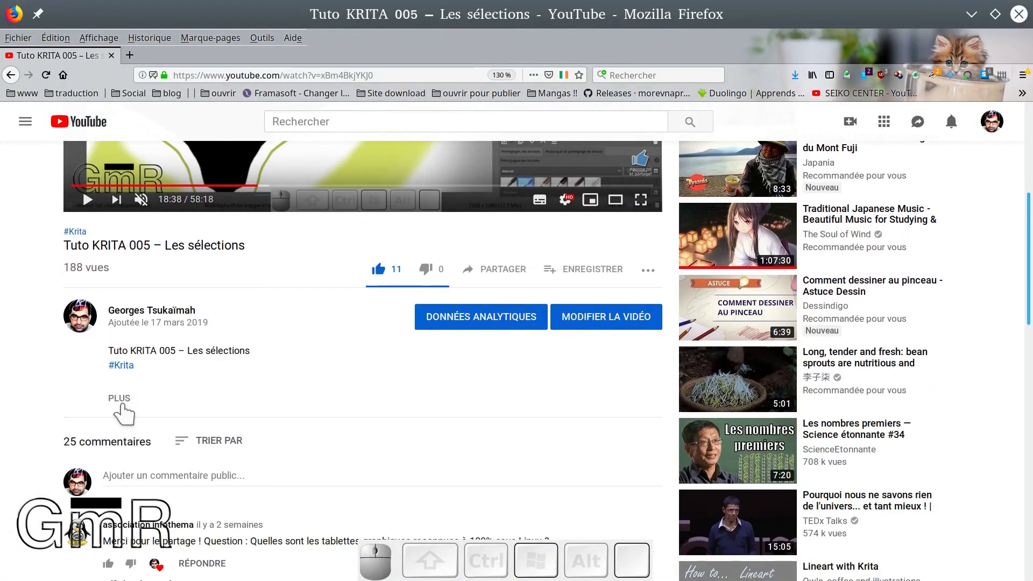
click(120, 398)
scroll(156, 384, down, 3)
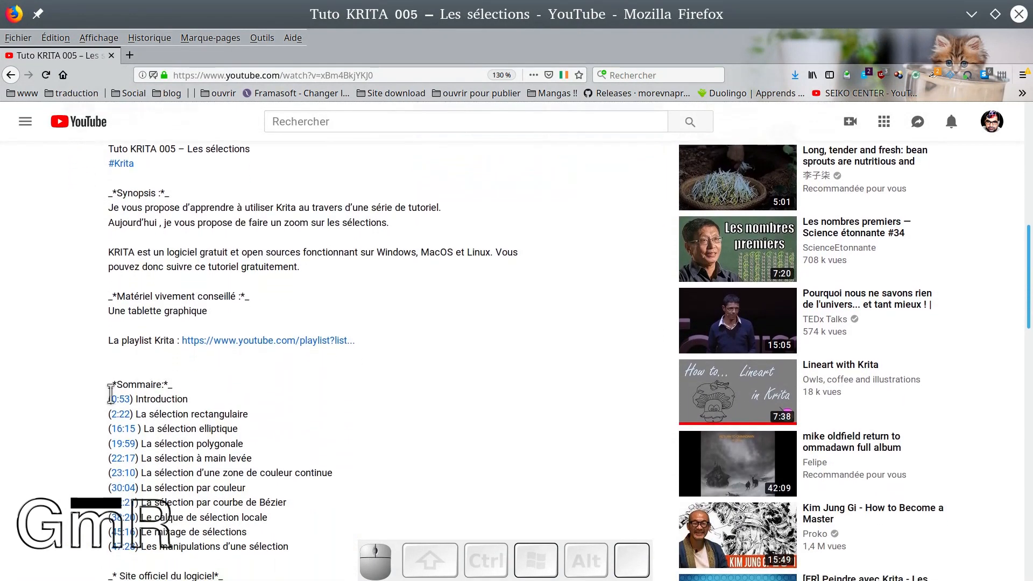
scroll(117, 492, down, 1)
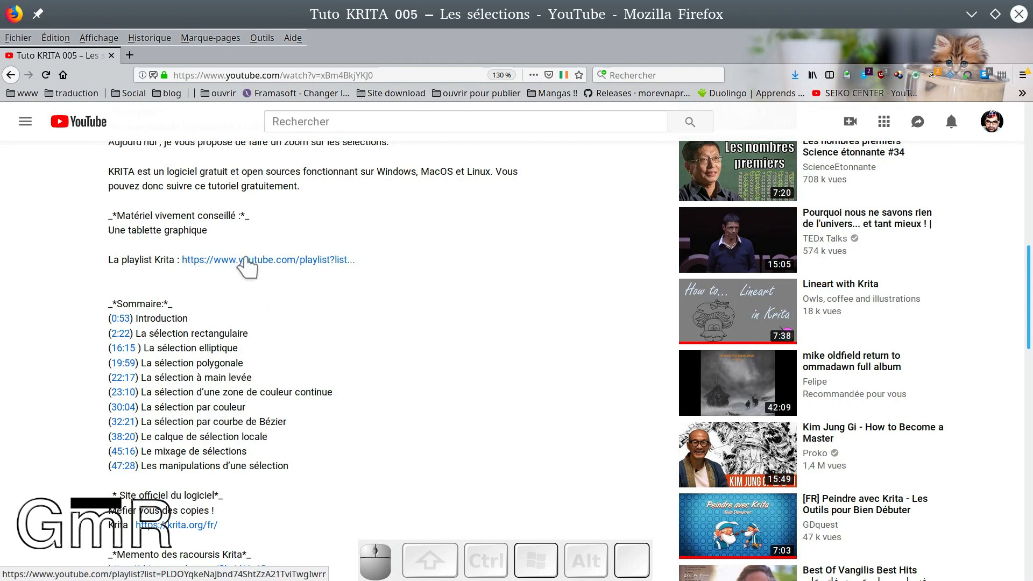
Step: Open the Krita playlist linked in the video description and look through its list of videos
click(244, 259)
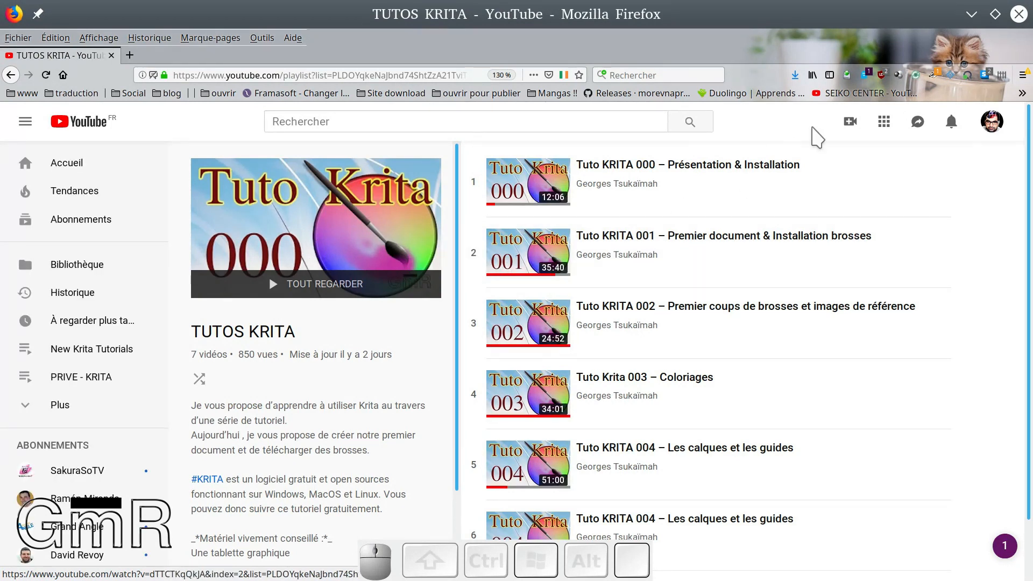
scroll(589, 202, down, 1)
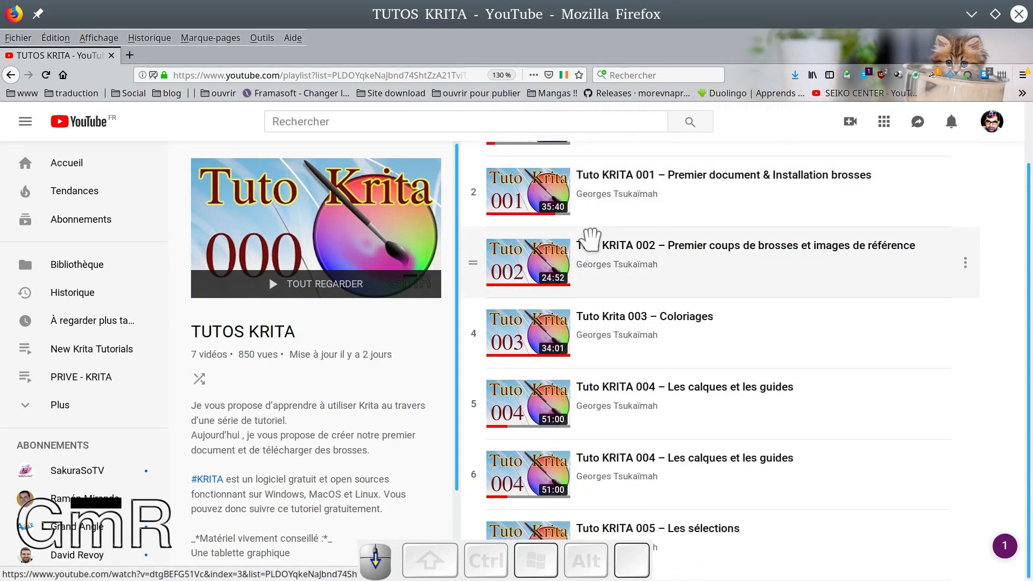
scroll(671, 350, up, 2)
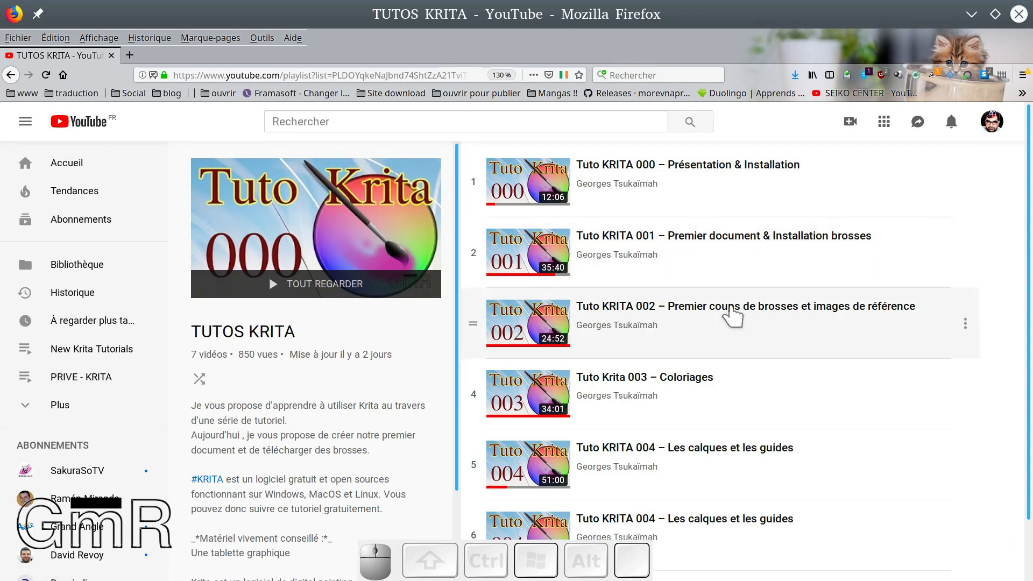
scroll(839, 382, down, 1)
scroll(840, 383, down, 1)
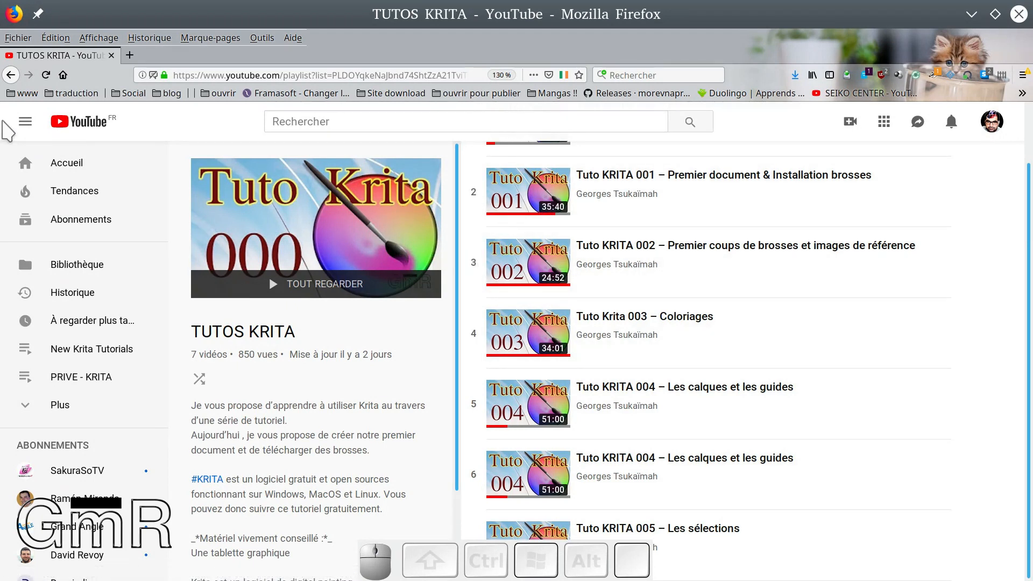
drag(382, 15, 396, 251)
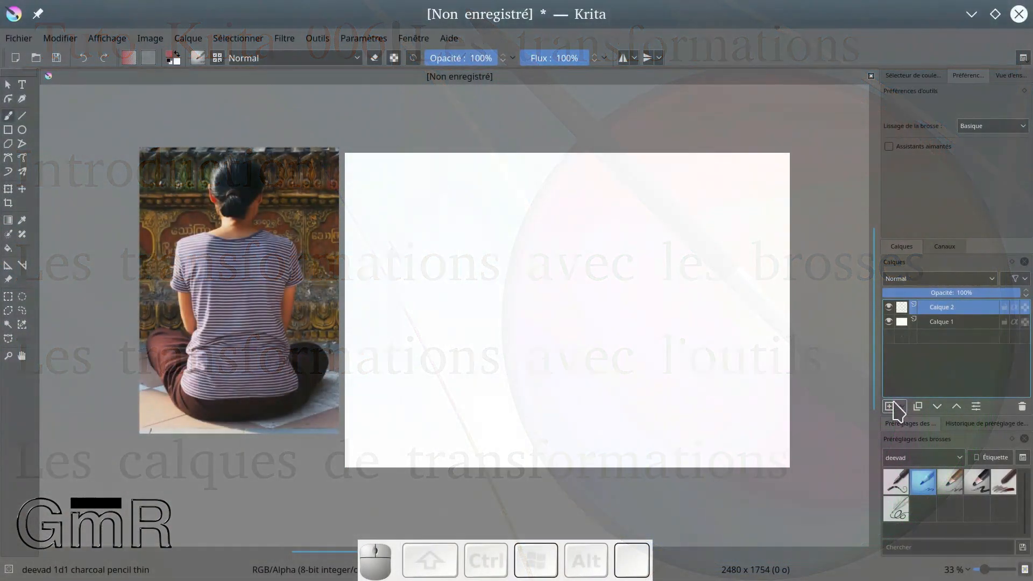
Step: Rename the new layer Calque 2 as "sketck"
double_click(944, 307)
text(scketck)
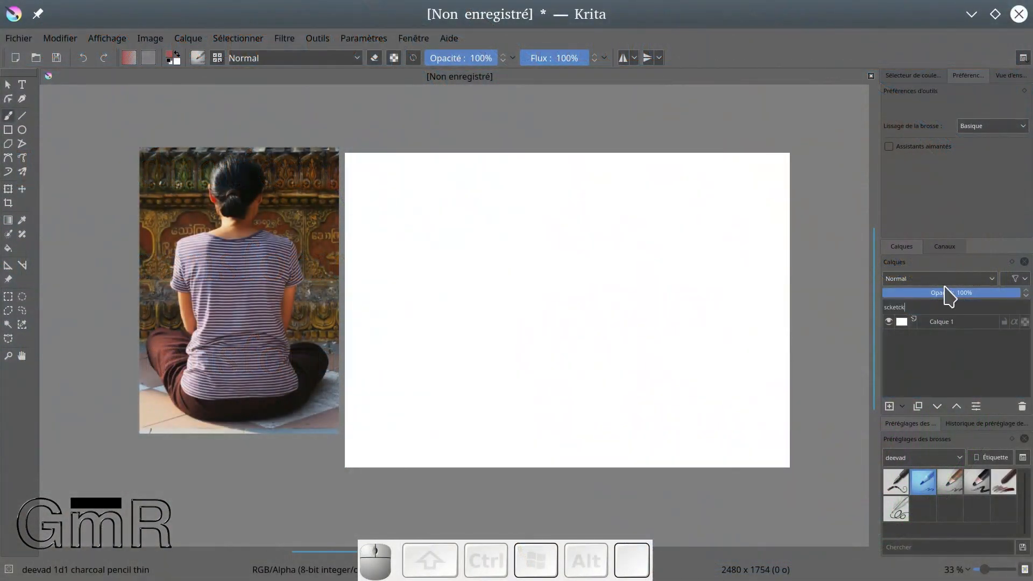
key(BackSpace)
key(Return)
Step: Block in the seated figure with a torso rectangle, a hip trapezoid and rough leg shapes using the charcoal pencil brush
mouse_move(497, 225)
mouse_down()
mouse_move(525, 313)
mouse_move(564, 317)
mouse_move(535, 219)
mouse_up()
drag(497, 224, 568, 225)
drag(567, 226, 573, 307)
mouse_move(570, 303)
mouse_down()
mouse_move(528, 310)
mouse_move(528, 323)
mouse_up()
mouse_move(535, 309)
mouse_down()
mouse_move(491, 361)
mouse_move(507, 373)
mouse_move(489, 377)
mouse_move(477, 398)
mouse_up()
drag(489, 375, 506, 375)
drag(492, 392, 508, 393)
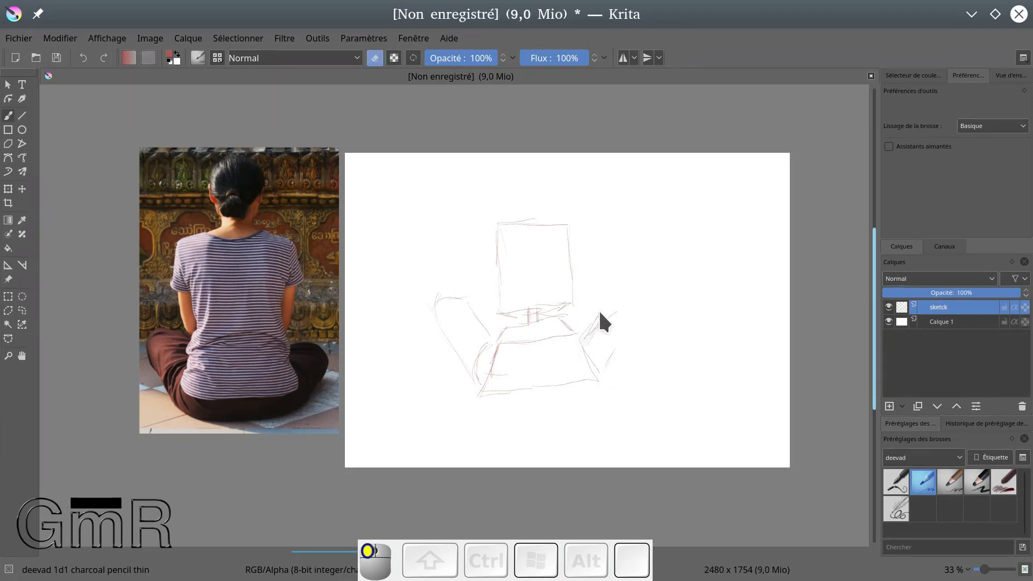
Step: Rework the right bent leg of the sketch with stronger pencil strokes
key(e)
scroll(592, 322, up, 1)
drag(600, 237, 670, 208)
mouse_move(678, 274)
mouse_down()
mouse_move(675, 374)
mouse_move(715, 322)
mouse_move(669, 303)
mouse_up()
key(e)
Step: Sketch the round head, the neck, the shoulders and the left upper arm around the torso rectangle
drag(561, 160, 568, 250)
drag(530, 232, 518, 236)
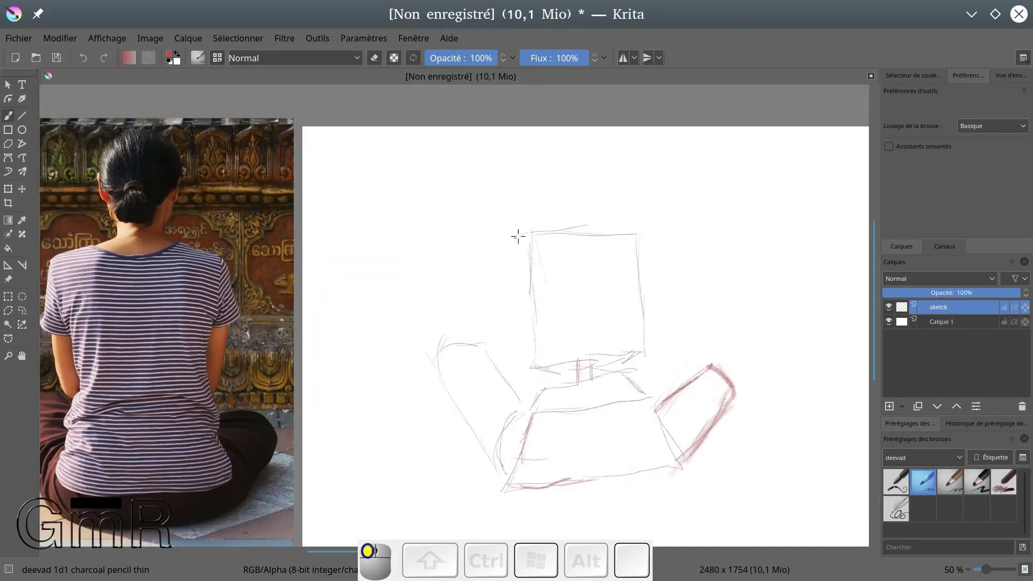
drag(520, 277, 536, 343)
drag(616, 186, 616, 187)
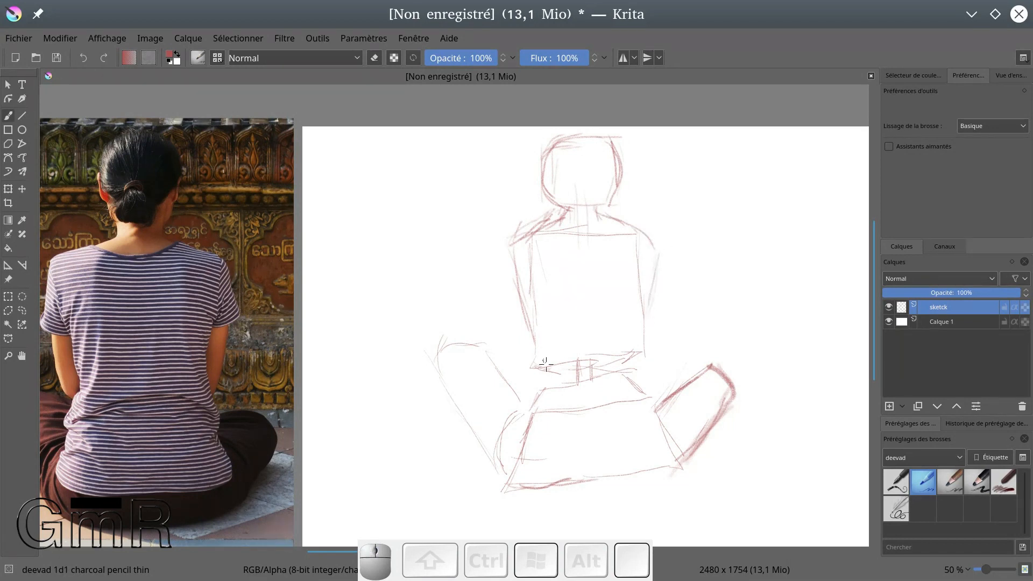
Step: Outline the waist and hips of the figure and erase the construction lines across the lower back and neckline
drag(529, 410, 536, 366)
drag(527, 446, 518, 472)
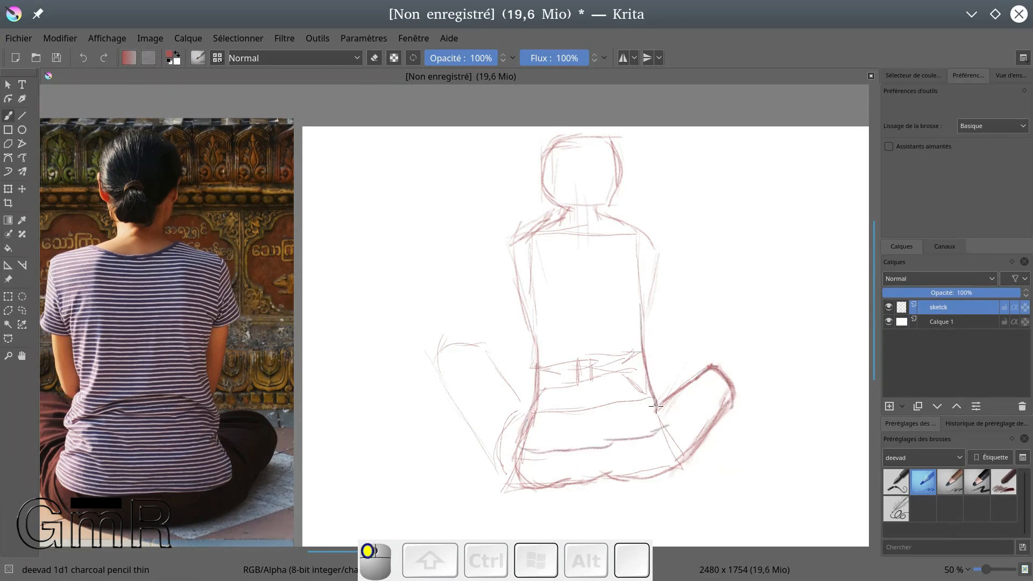
key(e)
drag(549, 371, 628, 400)
drag(560, 241, 613, 239)
key(e)
Step: Strengthen the torso sides and sketch the short sleeves and arms on both sides
drag(531, 261, 539, 377)
drag(637, 253, 642, 332)
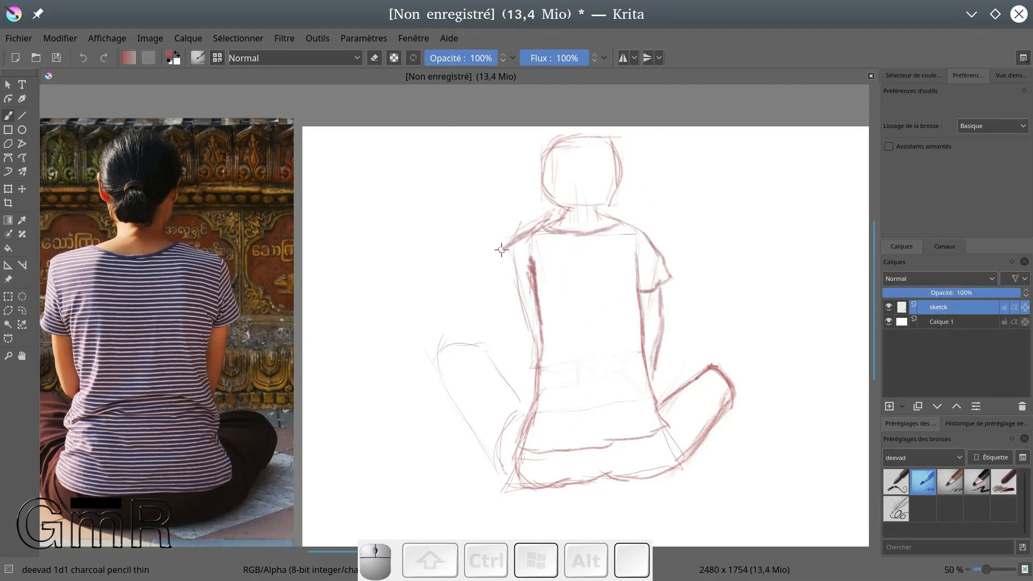
drag(492, 289, 517, 307)
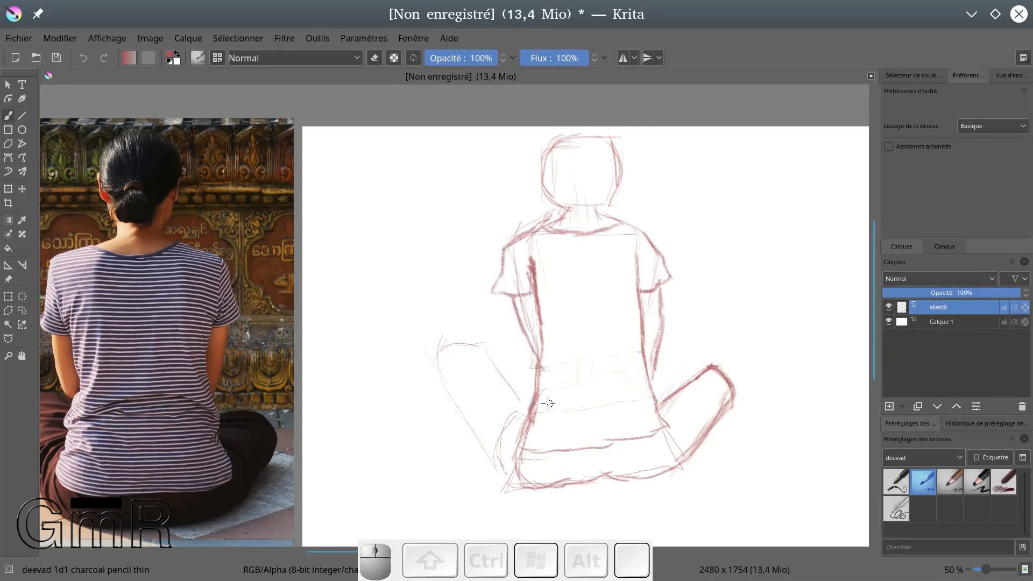
Step: Add light fold lines to the shirt and sketch the hair with its ponytail on the head
drag(573, 401, 621, 404)
drag(606, 242, 619, 282)
mouse_move(600, 205)
mouse_down()
mouse_move(562, 219)
mouse_move(543, 177)
mouse_up()
key(e)
drag(583, 156, 575, 205)
mouse_move(549, 241)
mouse_down()
mouse_move(550, 193)
mouse_move(581, 234)
mouse_up()
drag(597, 192, 582, 220)
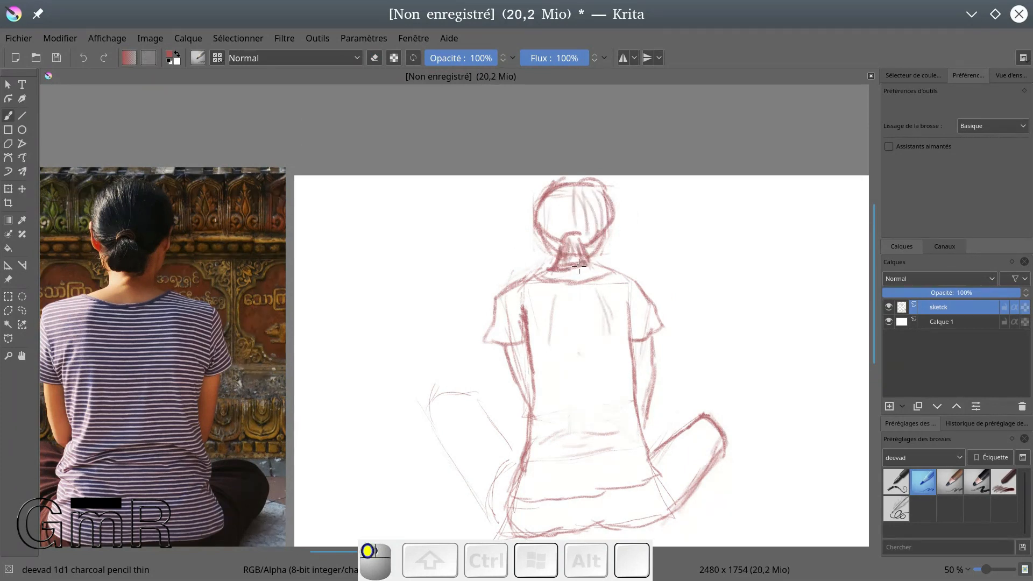
drag(556, 204, 547, 209)
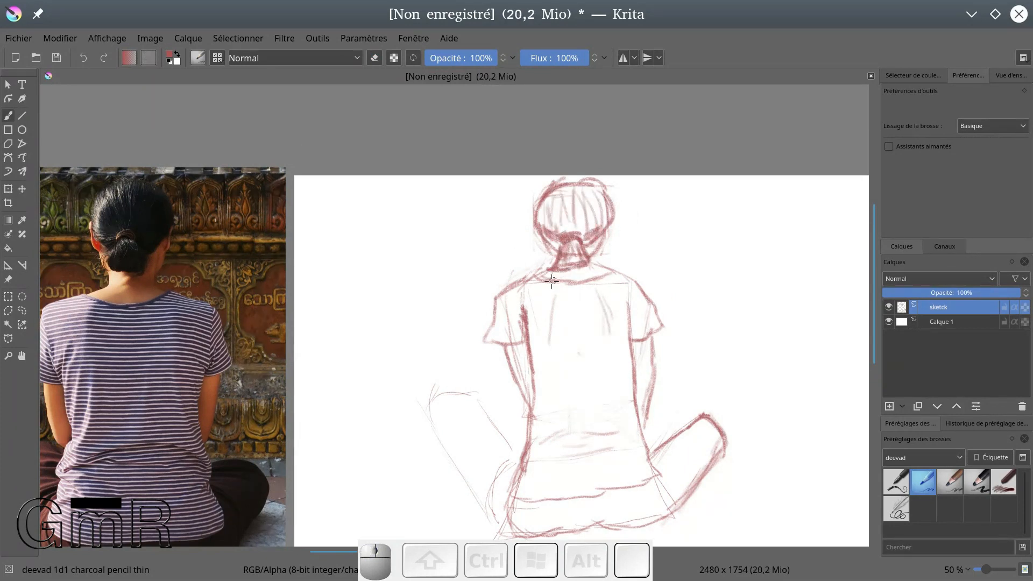
Step: Darken the sketch's collar, shoulders, sleeves and right arm with heavier pencil strokes
drag(593, 260, 617, 276)
drag(613, 274, 496, 296)
mouse_move(504, 307)
mouse_down()
mouse_move(485, 339)
mouse_move(528, 340)
mouse_up()
mouse_move(615, 272)
mouse_down()
mouse_move(655, 313)
mouse_move(632, 353)
mouse_up()
drag(654, 339, 644, 433)
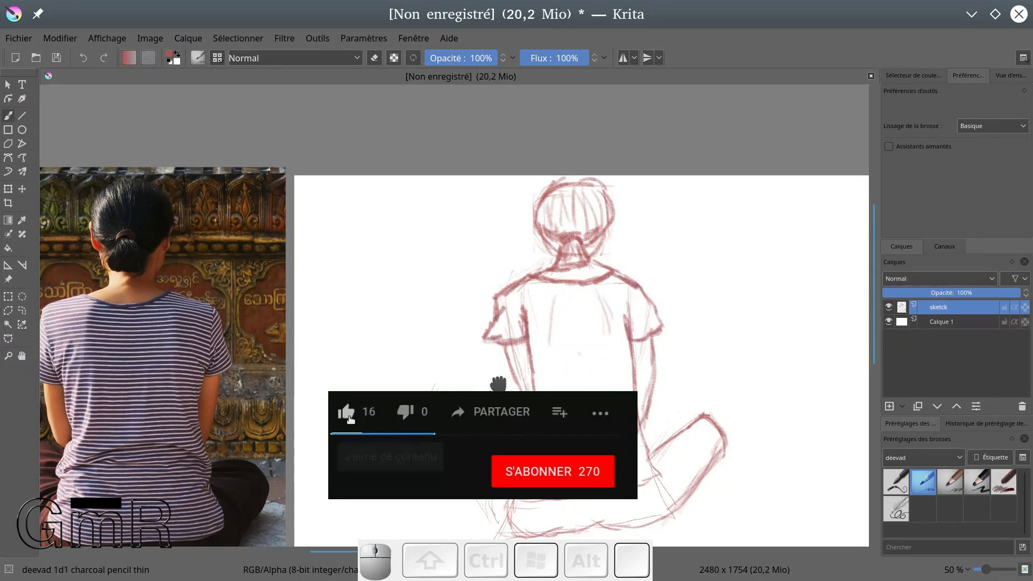
Step: Darken the sketched left leg, the right knee and the shirt hem with heavier pencil strokes
drag(487, 505, 608, 379)
drag(556, 309, 609, 390)
drag(642, 336, 646, 331)
drag(597, 272, 640, 330)
drag(599, 273, 644, 316)
mouse_move(557, 310)
mouse_down()
mouse_move(551, 293)
mouse_move(575, 271)
mouse_up()
mouse_move(648, 339)
mouse_down()
mouse_move(629, 376)
mouse_move(777, 346)
mouse_move(660, 336)
mouse_up()
drag(676, 375, 725, 319)
mouse_move(516, 400)
mouse_down()
mouse_move(637, 392)
mouse_move(681, 370)
mouse_up()
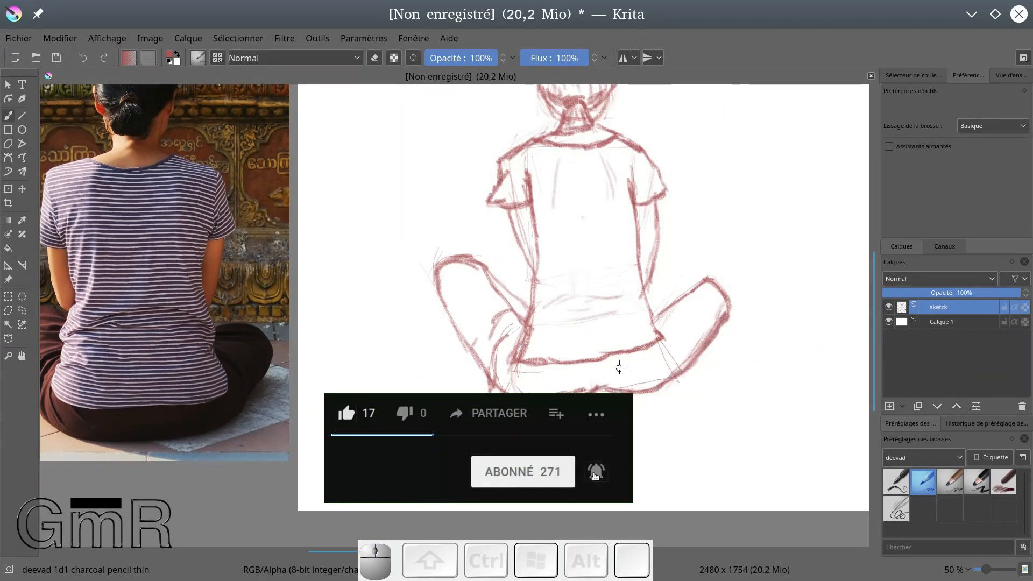
Step: Add fold lines at both armpits of the shirt and reinforce the lower contours of the sketch
drag(534, 330, 579, 337)
drag(633, 212, 617, 214)
drag(634, 207, 621, 200)
drag(532, 174, 542, 164)
drag(531, 178, 542, 181)
drag(599, 215, 578, 346)
drag(539, 180, 591, 193)
scroll(619, 444, down, 1)
scroll(619, 443, up, 1)
drag(635, 451, 690, 413)
drag(625, 263, 564, 228)
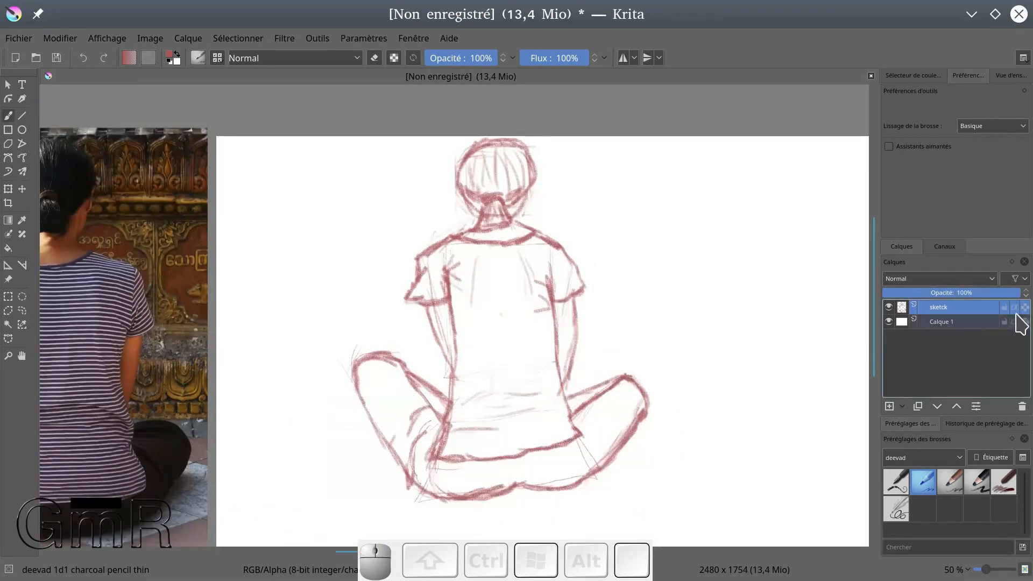
Step: Add a new paint layer above the sketch and choose the Sketching-3 Leaky brush preset
click(889, 406)
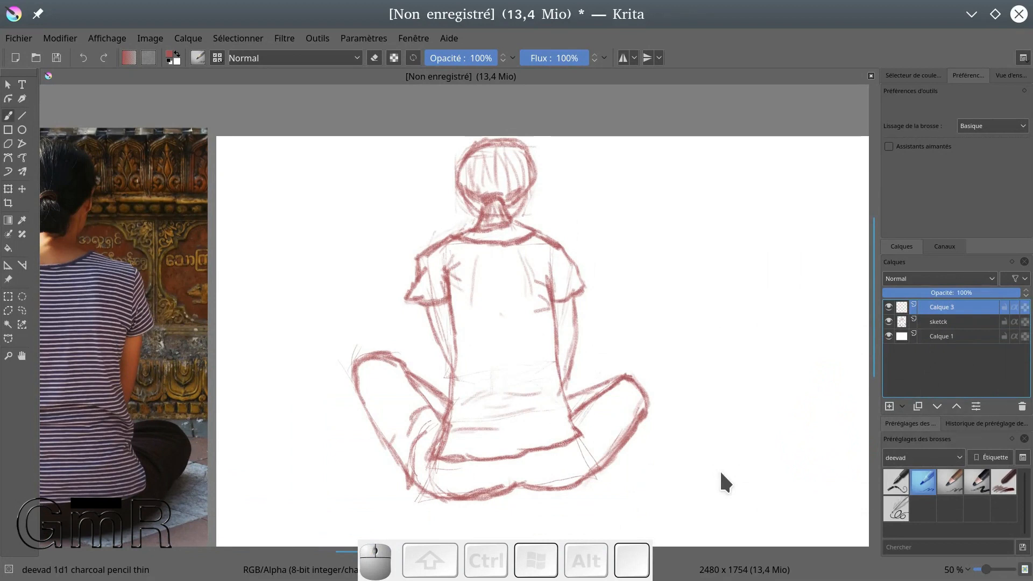
click(896, 508)
key(ctrl+z)
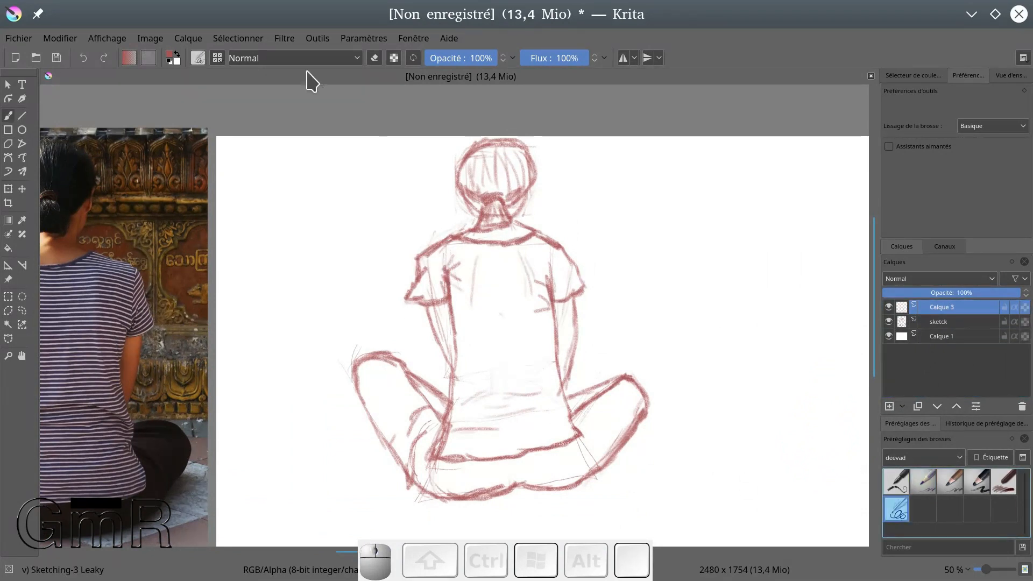
Step: Lower the opacity of the "sketck" layer and lock it
click(942, 321)
drag(875, 329, 789, 329)
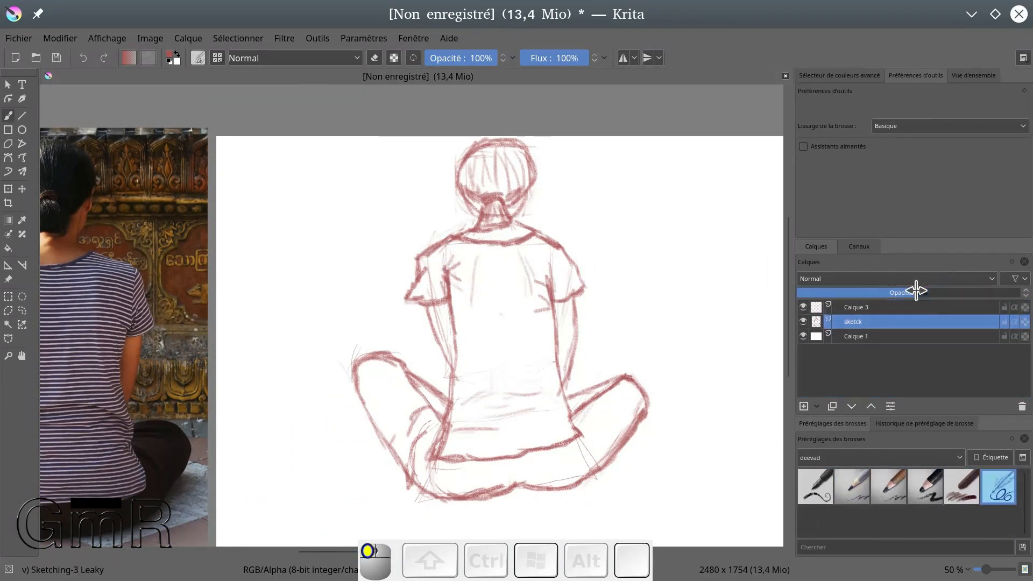
drag(917, 291, 888, 288)
click(1003, 321)
Step: Rename the Calque 3 layer as "ink" and make it the active layer
double_click(860, 306)
text(Ink)
key(Return)
Step: Reset the brush colour to black and ink the shirt's neckline, shoulders, sleeves and torso side
key(d)
mouse_move(450, 235)
mouse_down()
mouse_move(523, 235)
mouse_move(553, 296)
mouse_up()
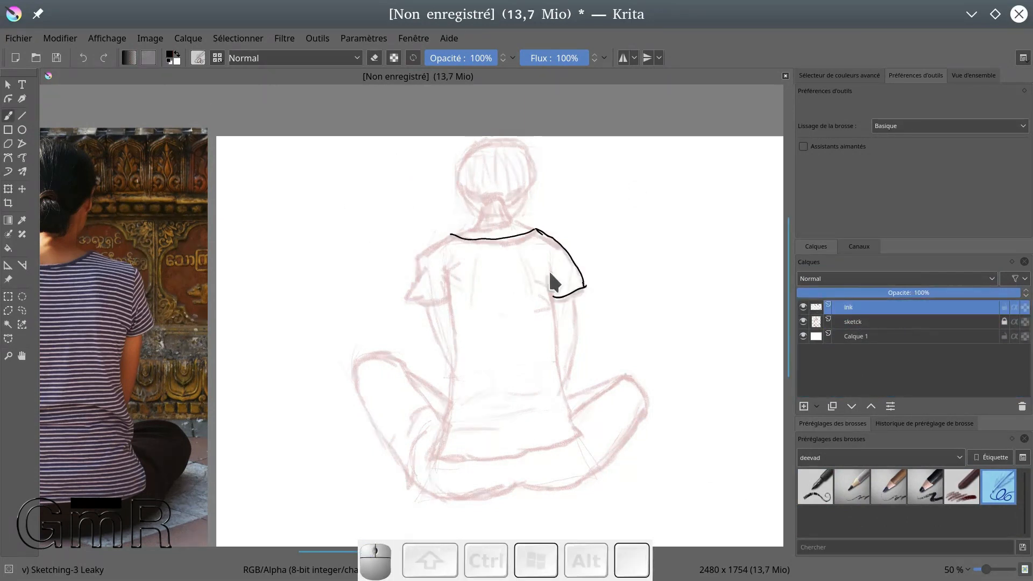
mouse_move(446, 272)
mouse_down()
mouse_move(436, 455)
mouse_move(574, 430)
mouse_up()
drag(405, 297, 461, 235)
drag(406, 296, 448, 289)
Step: Refine the inked left shoulder, sleeve and armpit of the shirt with additional strokes
scroll(444, 330, up, 3)
key(e)
key(e)
drag(345, 236, 393, 250)
drag(451, 220, 455, 213)
mouse_move(450, 177)
mouse_down()
mouse_move(459, 169)
mouse_move(417, 300)
mouse_up()
drag(340, 298, 355, 277)
Step: Ink the second line of the collar band between the two shoulders
mouse_move(429, 191)
mouse_down()
mouse_move(572, 208)
mouse_move(673, 180)
mouse_up()
key(ctrl+z)
mouse_move(431, 189)
mouse_down()
mouse_move(457, 213)
mouse_move(599, 209)
mouse_move(673, 182)
mouse_up()
drag(579, 445, 521, 262)
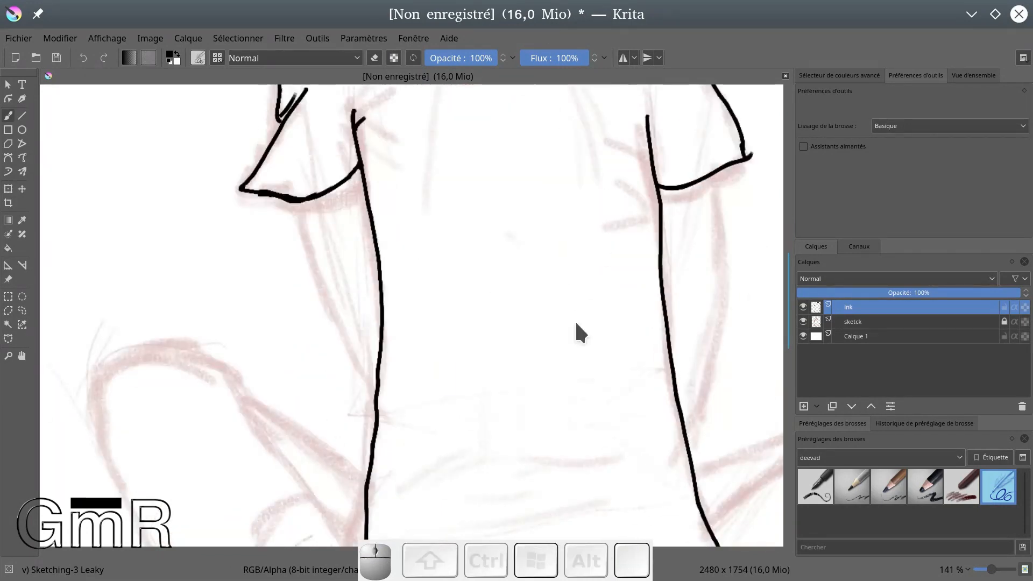
Step: Ink the outline of the right bent leg down to the middle of the seat
scroll(567, 287, down, 3)
mouse_move(581, 285)
mouse_down()
mouse_move(476, 221)
mouse_move(638, 285)
mouse_move(538, 368)
mouse_move(510, 362)
mouse_up()
mouse_move(347, 252)
mouse_down()
mouse_move(347, 276)
mouse_move(405, 363)
mouse_move(510, 363)
mouse_up()
key(ctrl+z)
mouse_move(395, 243)
mouse_down()
mouse_move(446, 290)
mouse_move(355, 288)
mouse_move(405, 363)
mouse_up()
key(ctrl+z)
drag(347, 252, 349, 272)
drag(349, 269, 365, 283)
key(ctrl+z)
key(ctrl+z)
mouse_move(348, 249)
mouse_down()
mouse_move(405, 362)
mouse_move(410, 255)
mouse_up()
scroll(400, 197, up, 4)
key(ctrl+z)
key(ctrl+z)
Step: Ink the outline of the left bent leg, from the knee to the shirt and the underside
drag(337, 243, 439, 373)
drag(341, 235, 454, 328)
mouse_move(313, 208)
mouse_down()
mouse_move(247, 189)
mouse_move(192, 263)
mouse_move(212, 192)
mouse_move(242, 386)
mouse_move(327, 512)
mouse_up()
key(ctrl+z)
key(ctrl+z)
drag(320, 454, 267, 272)
drag(294, 315, 294, 347)
Step: Erase the overshooting ink ends around the shirt hem and the legs
drag(370, 270, 359, 282)
key(e)
drag(730, 173, 734, 180)
drag(404, 144, 401, 148)
drag(394, 200, 399, 202)
key(e)
Step: Ink short strokes at the left corner of the shirt hem and fold lines on the left leg
drag(351, 286, 370, 257)
drag(285, 211, 340, 153)
drag(247, 239, 238, 254)
drag(305, 245, 286, 312)
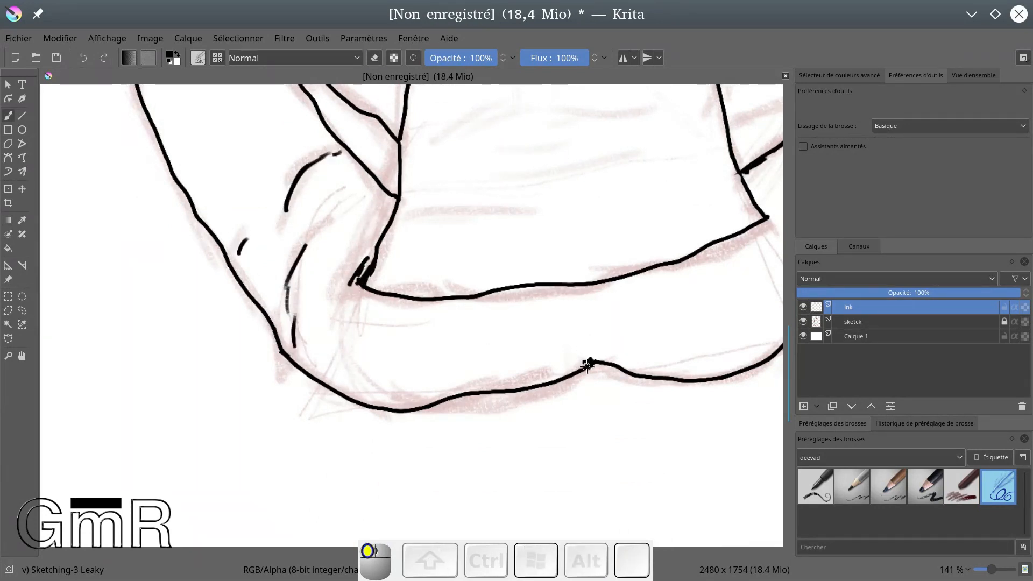
drag(590, 361, 603, 360)
key(ctrl+z)
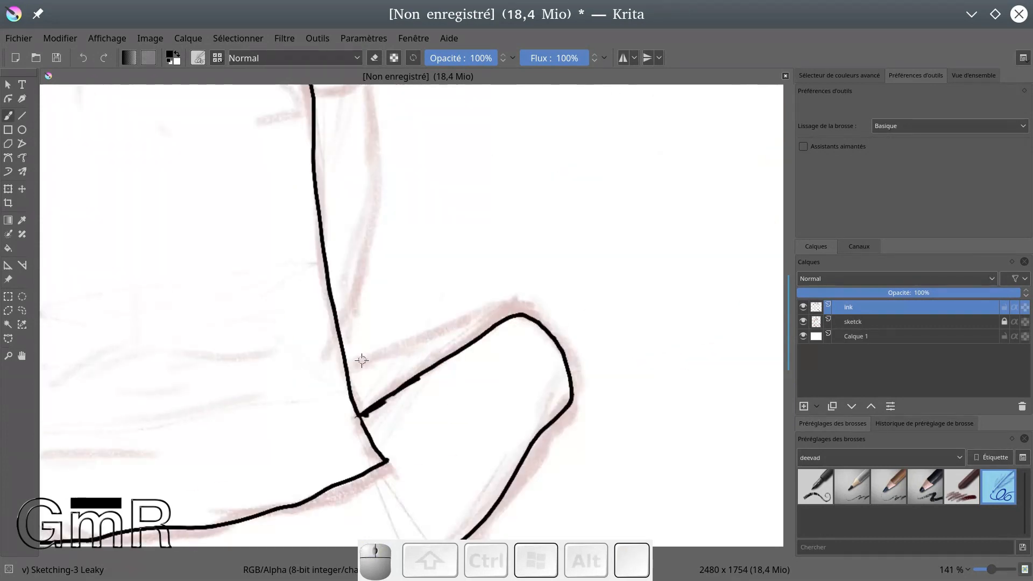
Step: Ink the upper edge of the right leg and the outlines of both arms below the sleeves
mouse_move(349, 367)
mouse_down()
mouse_move(512, 311)
mouse_move(476, 315)
mouse_up()
drag(341, 339, 355, 302)
mouse_move(381, 221)
mouse_down()
mouse_move(379, 376)
mouse_move(388, 375)
mouse_up()
drag(380, 217, 381, 354)
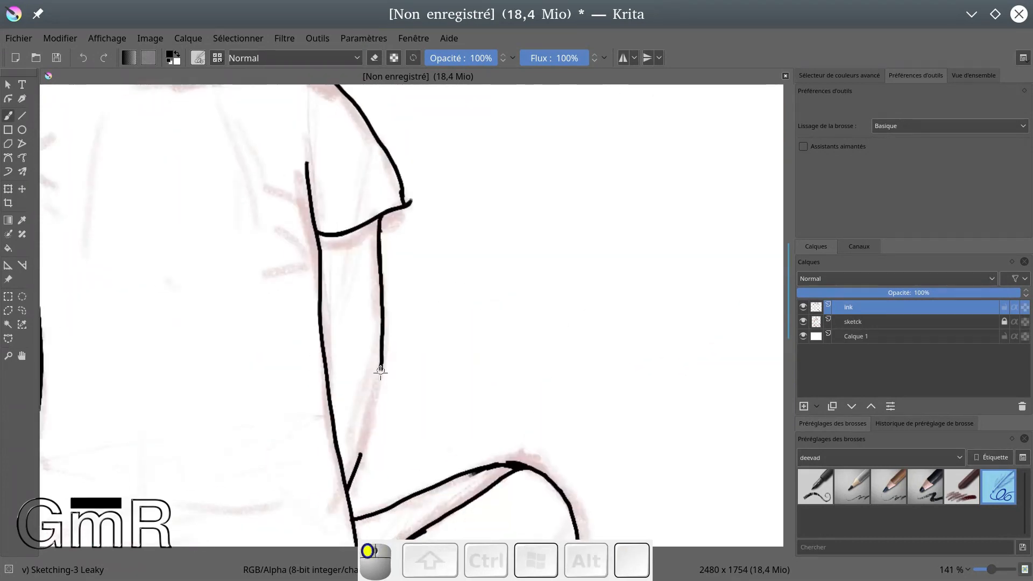
drag(381, 353, 357, 456)
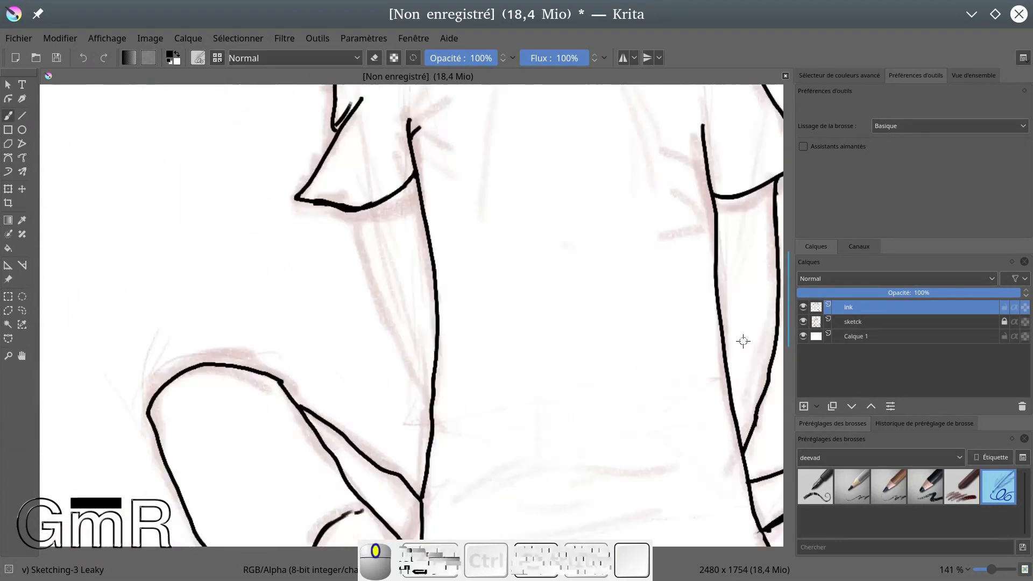
drag(352, 207, 381, 323)
drag(380, 323, 437, 422)
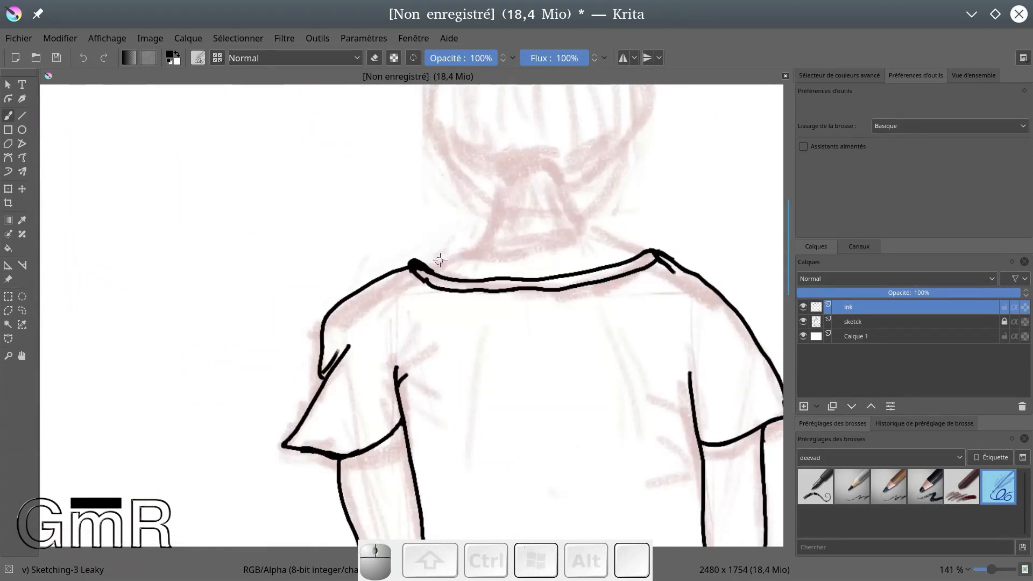
Step: Ink both sides of the neck and draw the hair tie as a solid black band
mouse_move(422, 263)
mouse_down()
mouse_move(487, 237)
mouse_move(495, 214)
mouse_up()
drag(570, 209, 651, 250)
drag(560, 179, 564, 161)
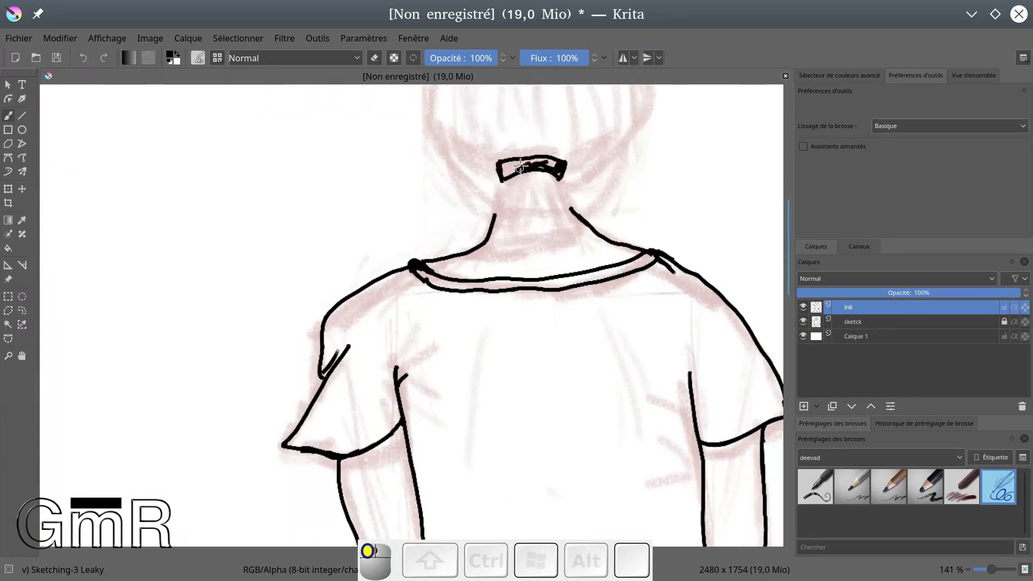
Step: Ink the ponytail outline below the hair tie and fill it with black strands
mouse_move(503, 183)
mouse_down()
mouse_move(493, 250)
mouse_move(580, 241)
mouse_up()
drag(560, 180, 580, 240)
drag(515, 208, 519, 241)
drag(521, 206, 526, 236)
Step: Ink the lower contours of the head on both sides and erase the stray line end at the left
mouse_move(530, 174)
mouse_down()
mouse_move(507, 219)
mouse_move(512, 311)
mouse_move(583, 256)
mouse_up()
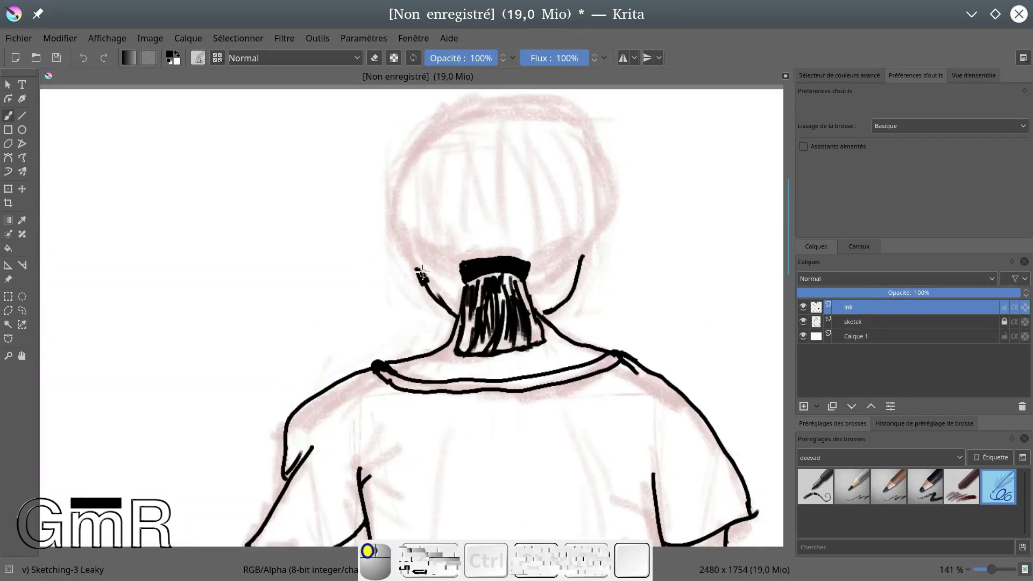
drag(395, 216, 457, 317)
key(e)
drag(431, 266, 426, 279)
key(e)
Step: Ink the rounded outline of the hair and add strands curving from the crown towards the hair tie
mouse_move(526, 285)
mouse_down()
mouse_move(603, 209)
mouse_move(575, 119)
mouse_move(470, 103)
mouse_up()
mouse_move(395, 220)
mouse_down()
mouse_move(409, 168)
mouse_move(476, 102)
mouse_move(452, 261)
mouse_up()
drag(588, 226, 543, 257)
drag(498, 100, 535, 221)
drag(529, 103, 549, 220)
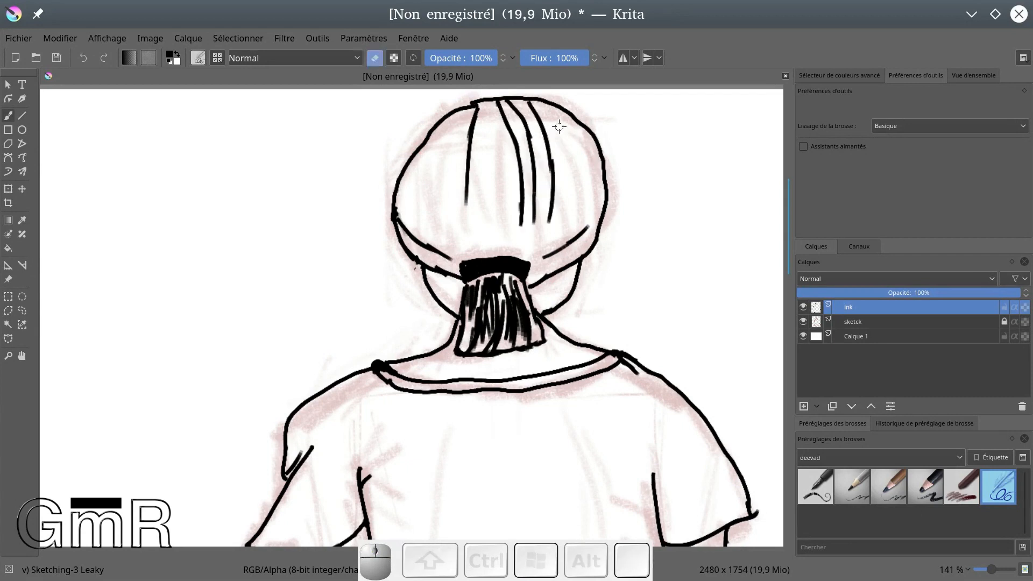
Step: Save the drawing as a Krita document named Krita-tuto006 in the tuto006 folder
key(e)
click(57, 58)
click(602, 177)
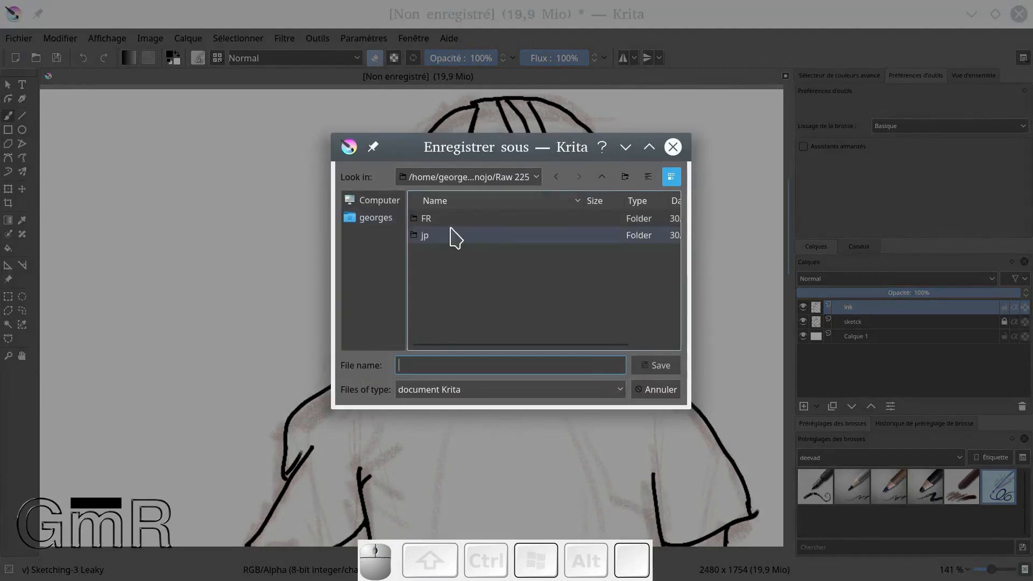
click(376, 218)
double_click(441, 219)
double_click(452, 319)
double_click(447, 318)
click(516, 366)
text(tuto006)
key(Home)
text(Krit)
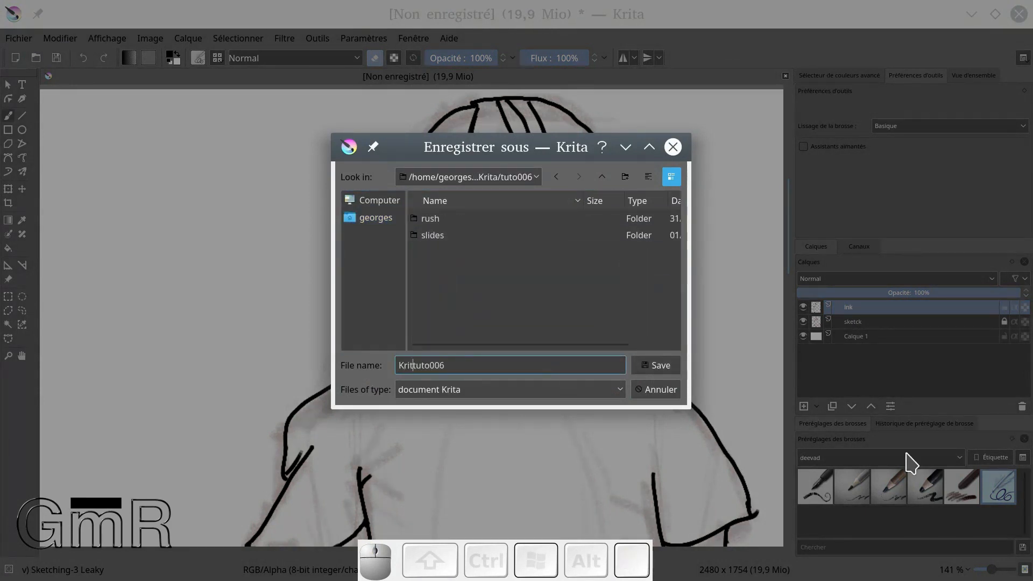
text(a)
key(Return)
click(60, 61)
Step: Turn off eraser mode, fill the hair with dense black strokes leaving small white gaps, and save the drawing
drag(414, 172, 434, 148)
key(ctrl+z)
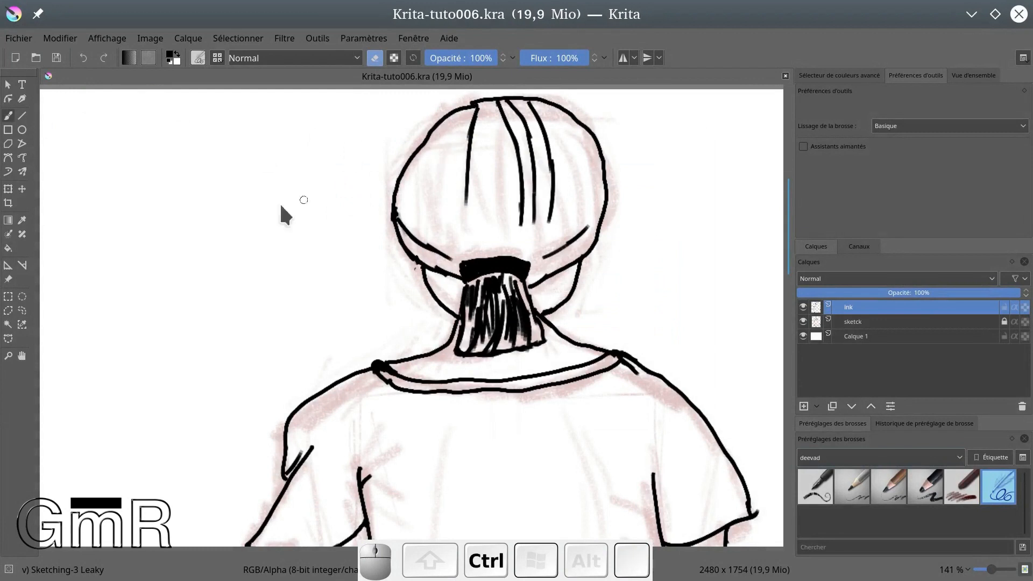
drag(301, 156, 279, 167)
key(e)
drag(247, 202, 288, 229)
key(ctrl+z)
mouse_move(431, 157)
mouse_down()
mouse_move(434, 188)
mouse_move(450, 187)
mouse_move(450, 236)
mouse_up()
drag(555, 105, 582, 221)
drag(528, 98, 537, 138)
mouse_move(484, 107)
mouse_down()
mouse_move(440, 179)
mouse_move(504, 218)
mouse_move(462, 246)
mouse_move(539, 232)
mouse_move(544, 265)
mouse_move(585, 236)
mouse_move(575, 135)
mouse_move(430, 144)
mouse_move(403, 203)
mouse_move(442, 247)
mouse_move(511, 117)
mouse_move(546, 201)
mouse_move(514, 232)
mouse_move(496, 138)
mouse_move(466, 186)
mouse_up()
drag(378, 403, 300, 138)
scroll(489, 231, down, 4)
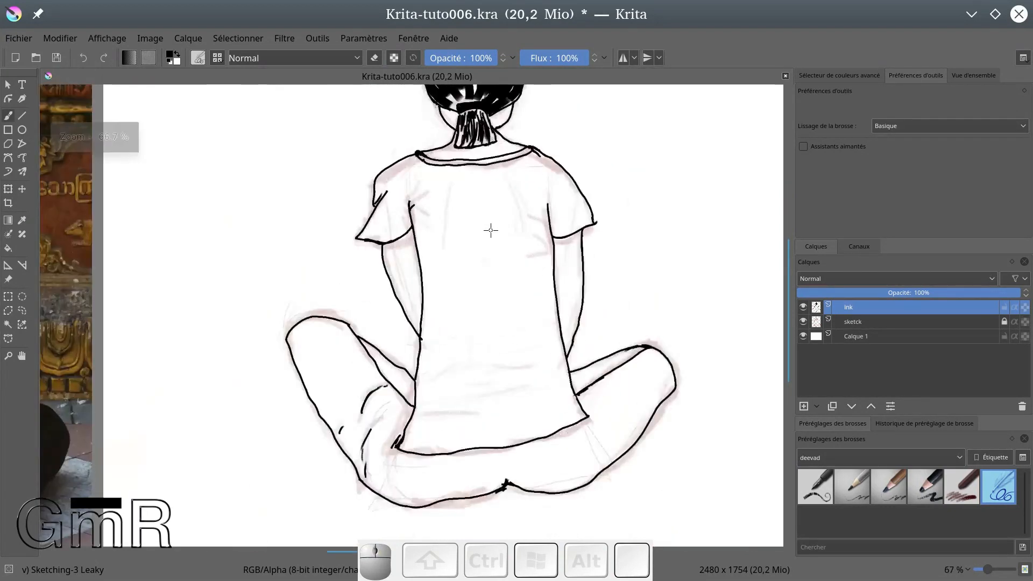
click(56, 59)
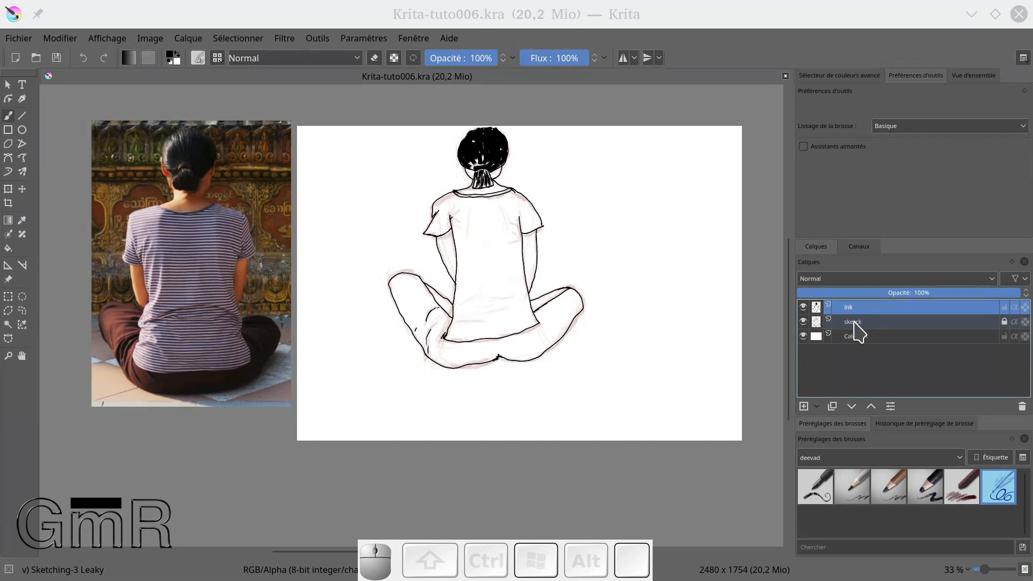
Step: Hide and show the ink layer to compare it with the sketch, and duplicate the ink layer
click(803, 306)
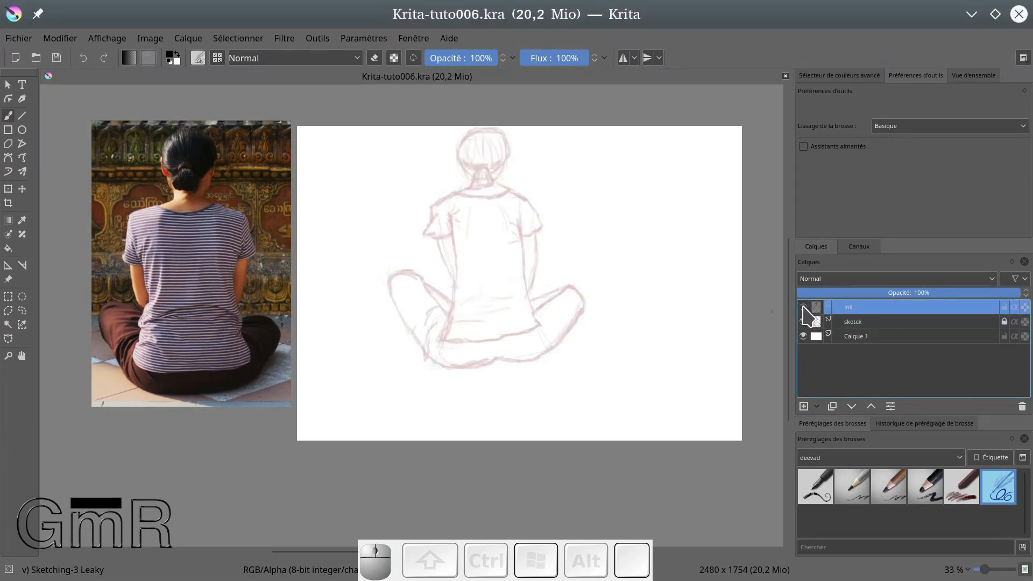
click(803, 307)
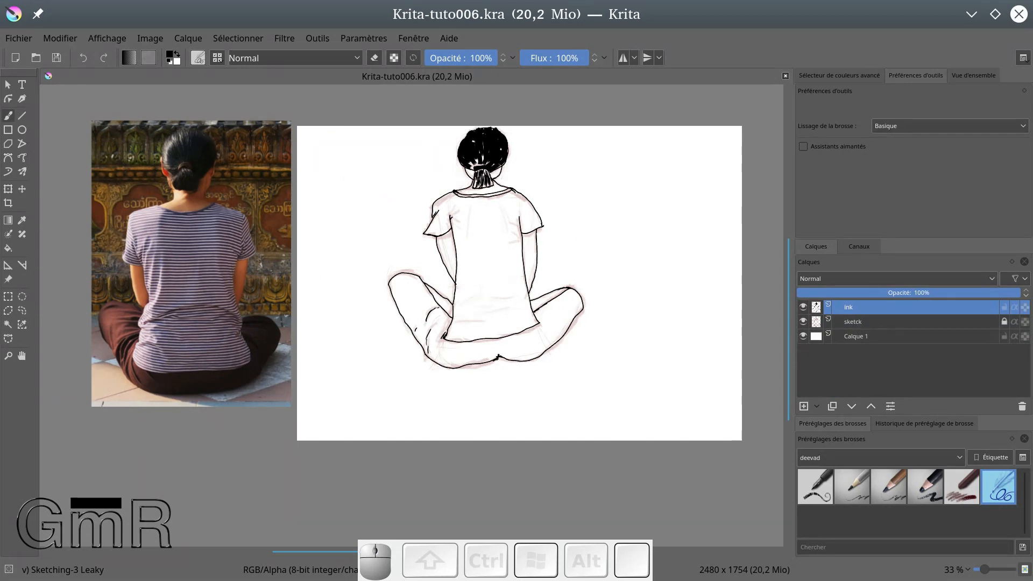
click(2, 290)
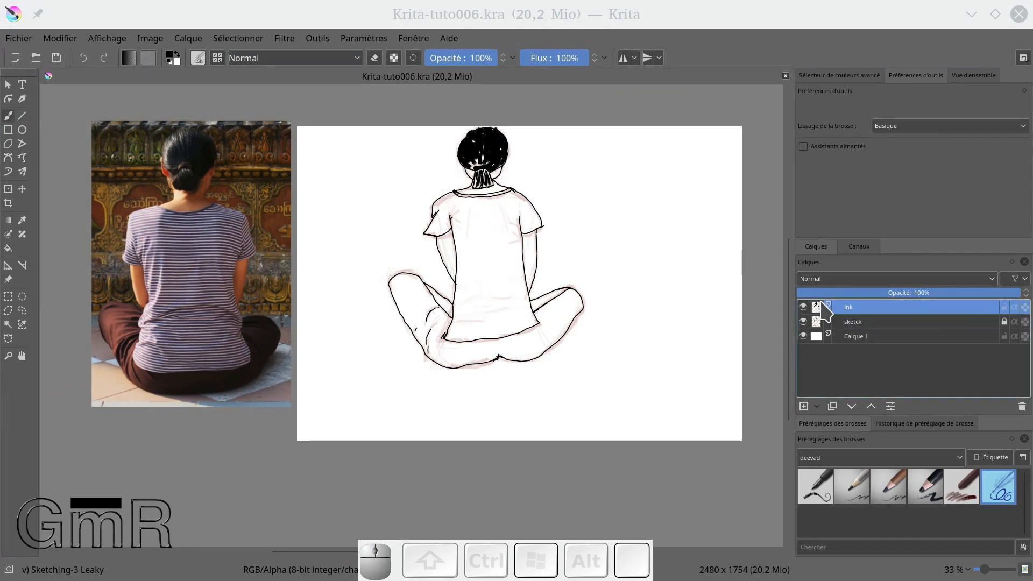
click(832, 406)
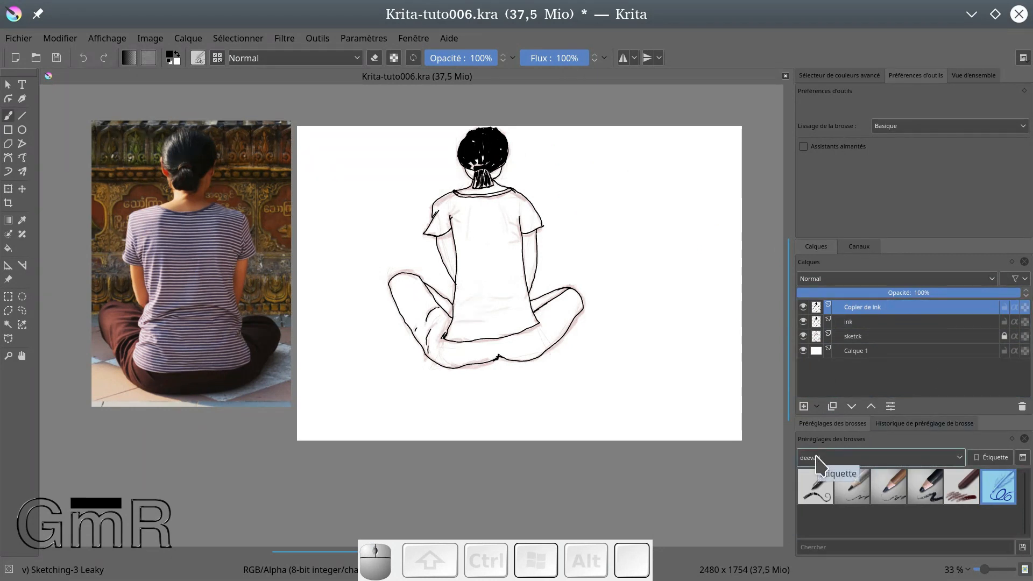
Step: Switch to the Default workspace and widen the docked panels
click(1023, 57)
click(923, 173)
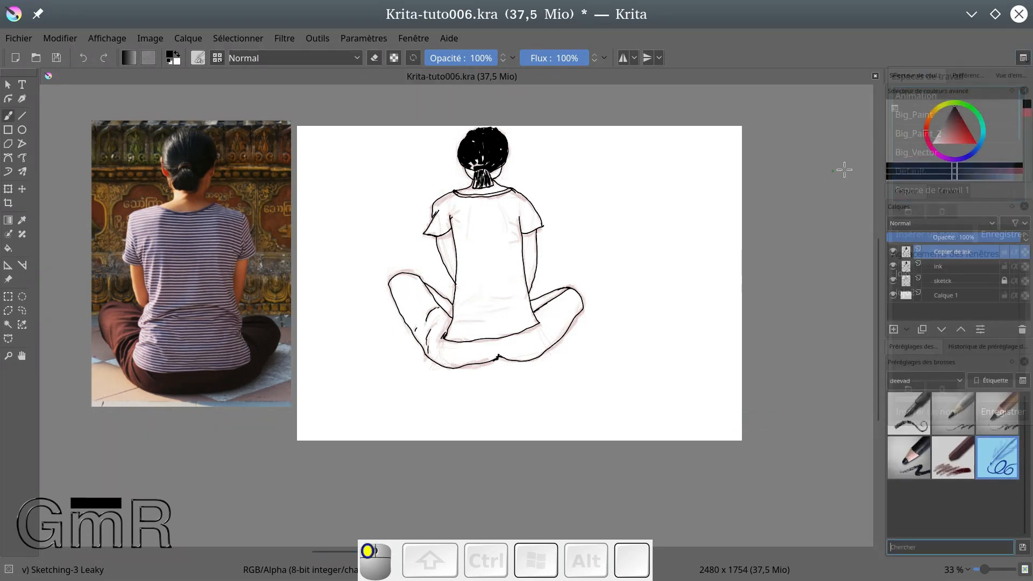
drag(883, 341, 600, 292)
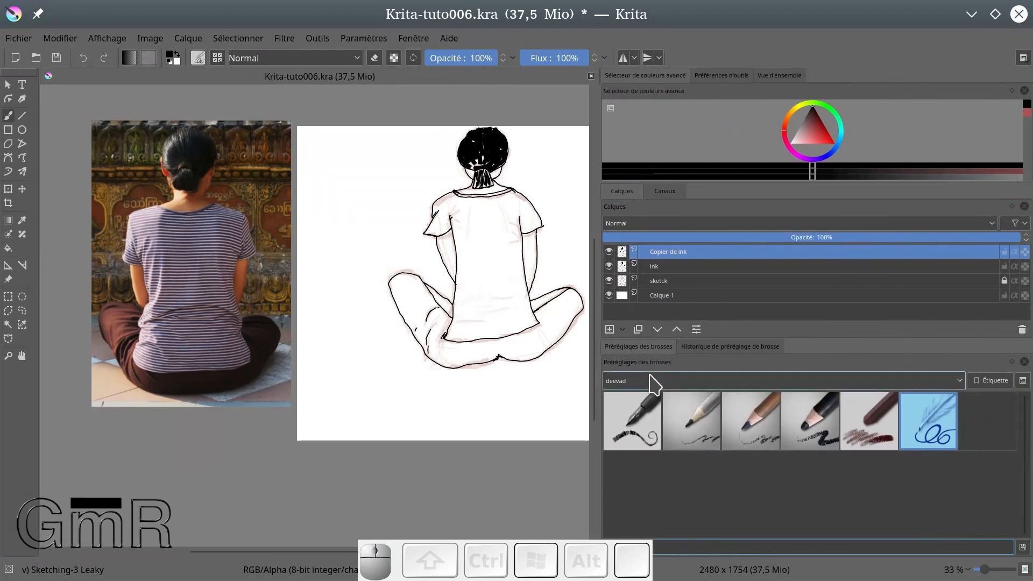
Step: Filter the brush presets by the Sketch tag, select the Clone Tool preset and narrow the docked panels again
click(961, 380)
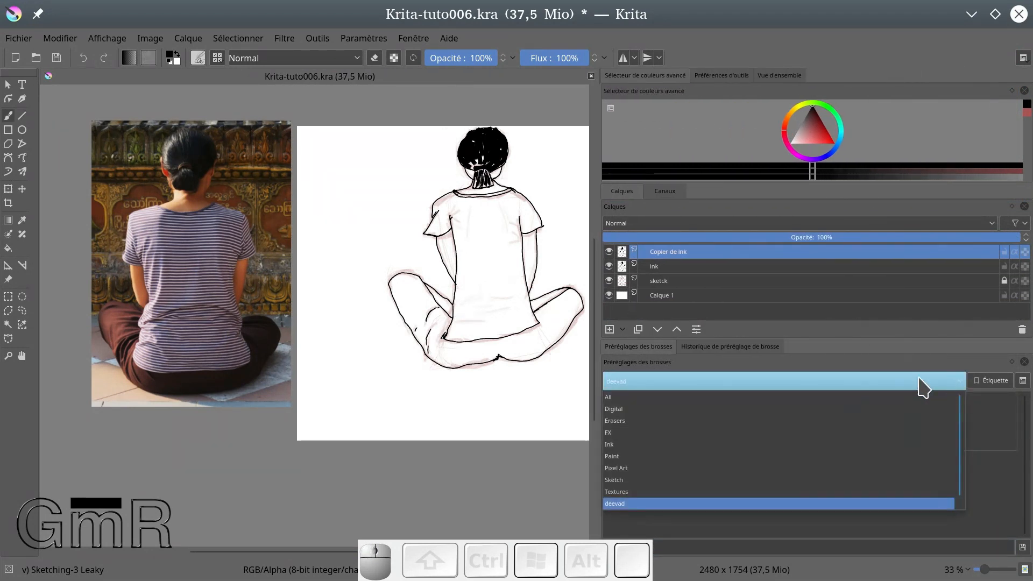
click(635, 491)
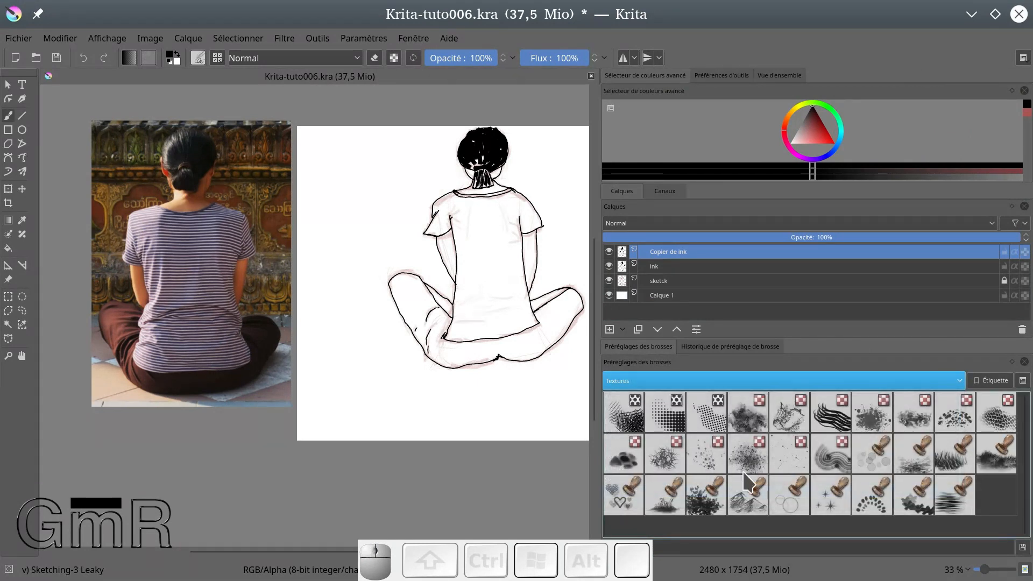
click(784, 384)
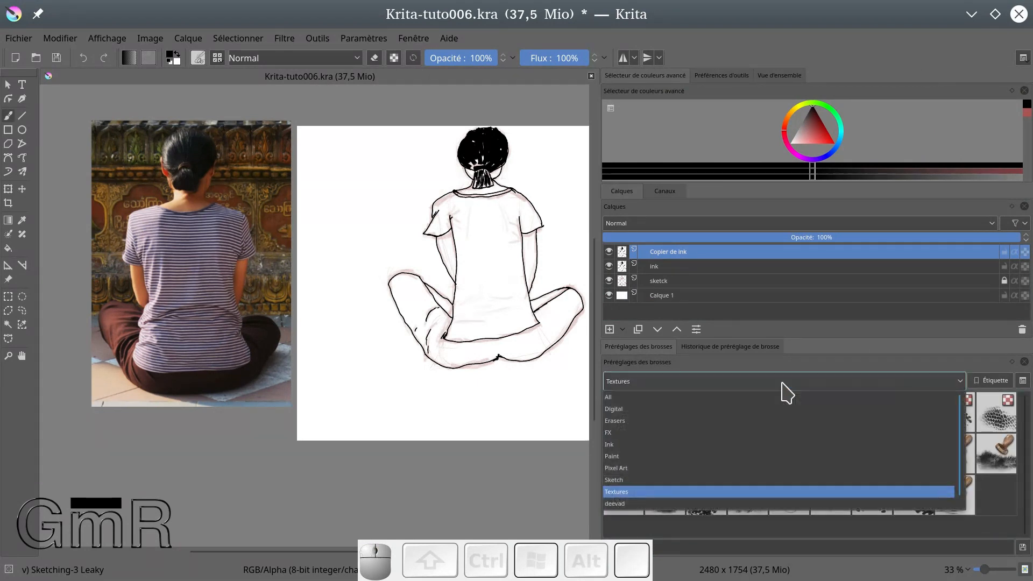
click(670, 480)
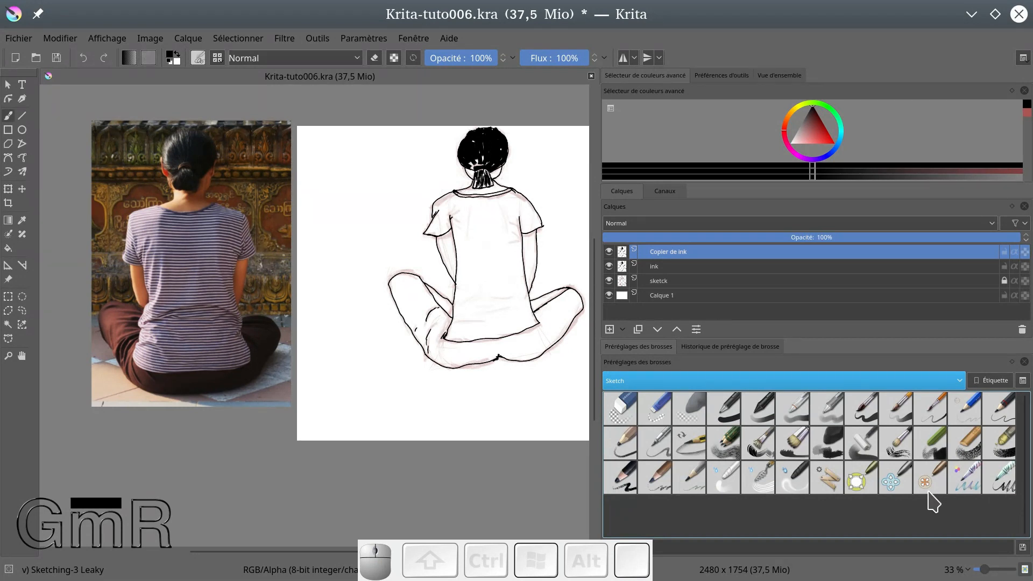
click(832, 477)
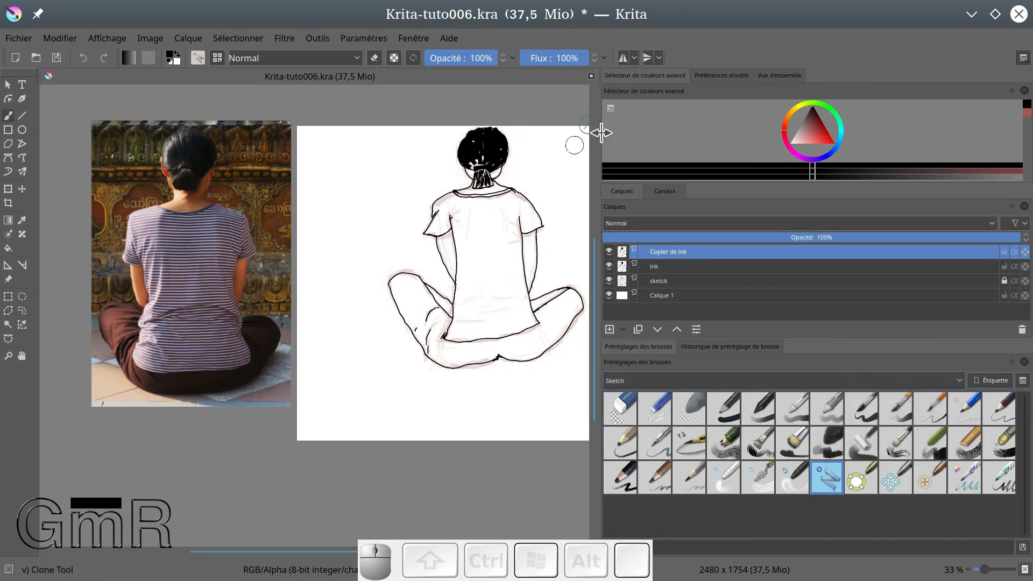
drag(605, 139, 739, 143)
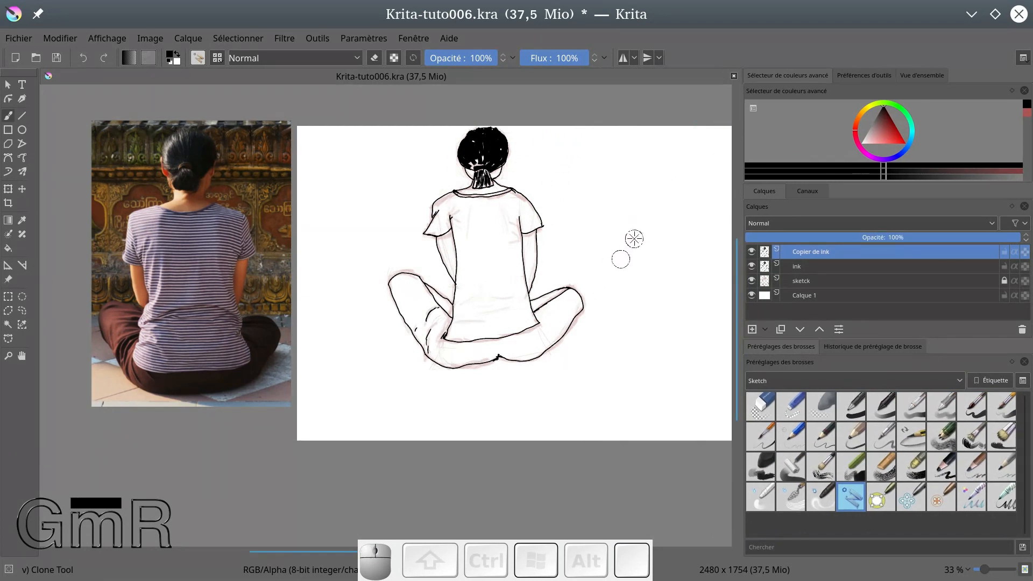
drag(745, 200, 794, 202)
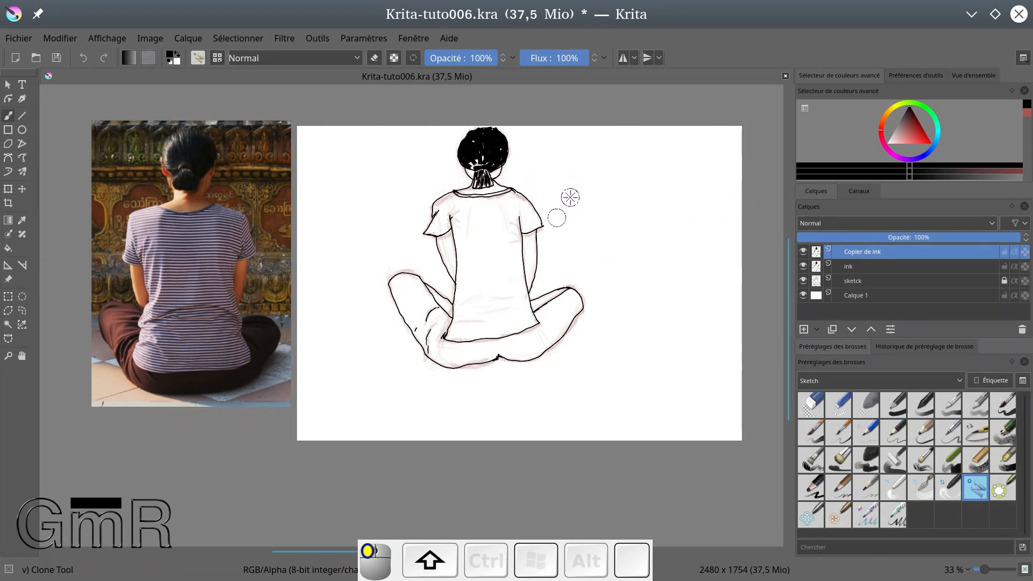
Step: Try the Clone Tool by copying the right shoulder line several times as parallel strokes onto the blank canvas beside the figure
mouse_move(560, 203)
mouse_down()
mouse_move(642, 206)
mouse_move(542, 189)
mouse_move(532, 200)
mouse_move(561, 214)
mouse_move(551, 182)
mouse_up()
ctrl+scroll(550, 182, up, 4)
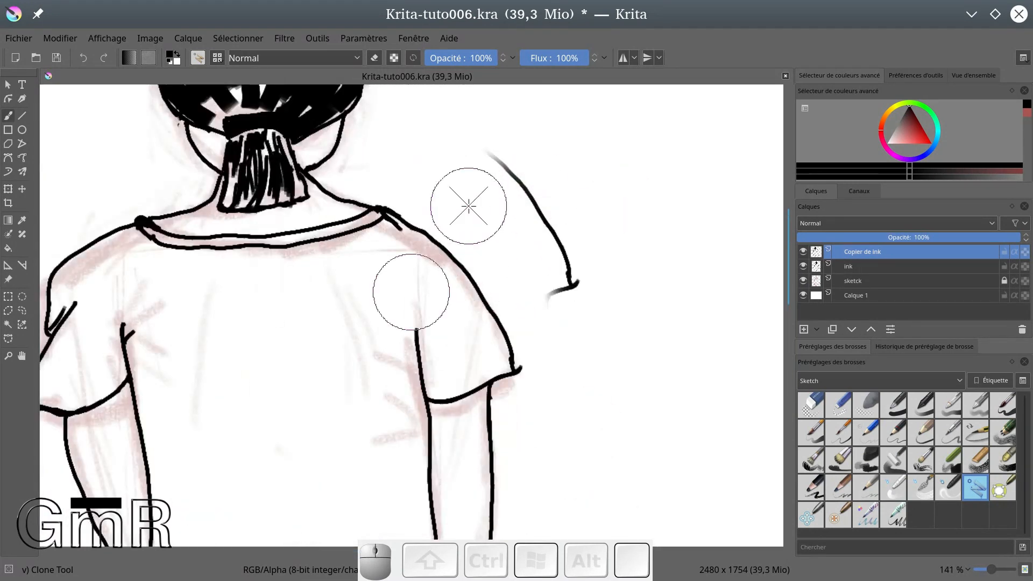
click(430, 236)
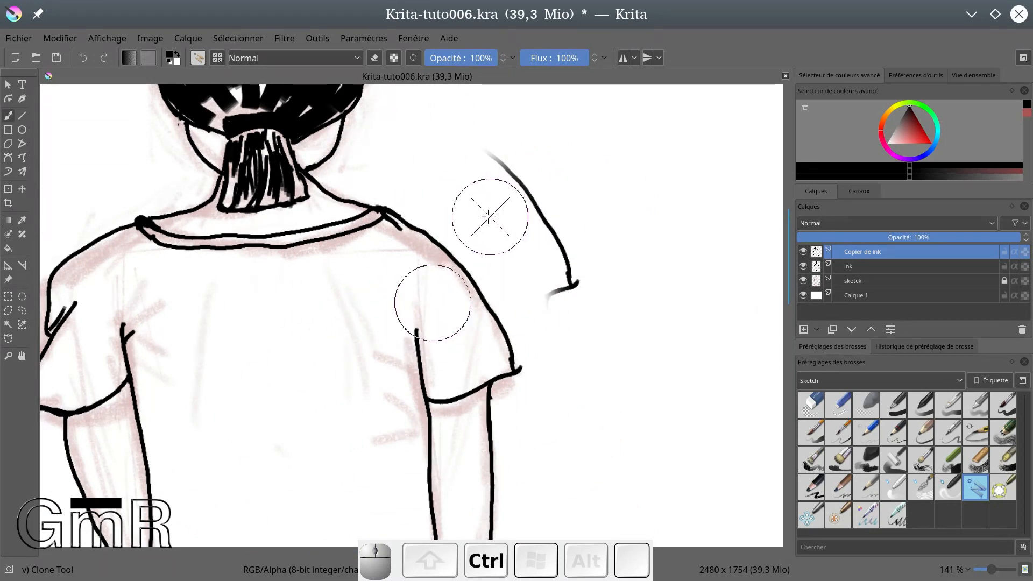
ctrl+click(621, 208)
mouse_move(646, 190)
mouse_down()
mouse_move(658, 266)
mouse_move(629, 226)
mouse_up()
mouse_move(565, 160)
mouse_down()
mouse_move(624, 267)
mouse_move(628, 246)
mouse_up()
drag(623, 153, 648, 222)
scroll(287, 237, down, 3)
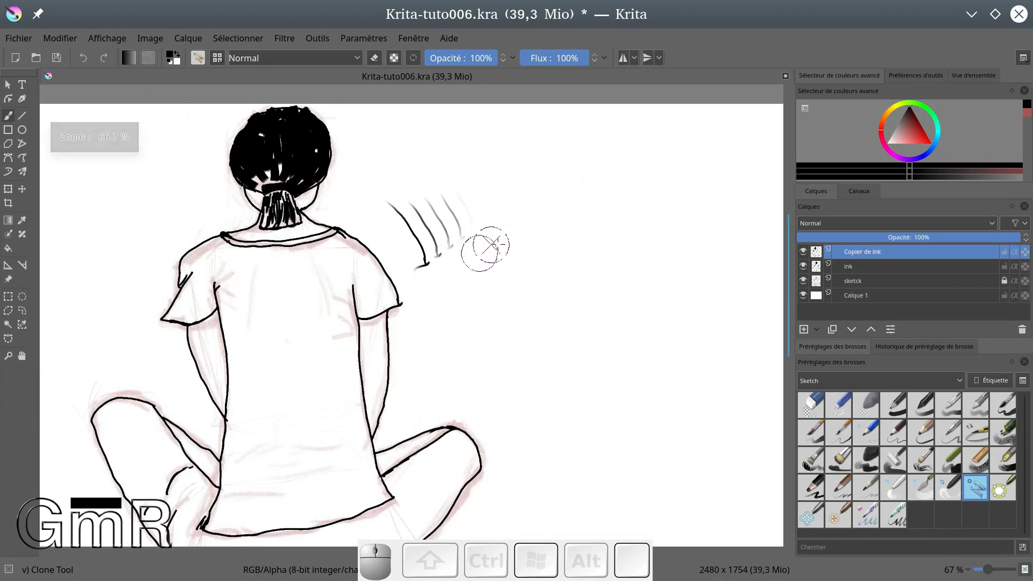
Step: Set the clone source on blank canvas at the far right and undo all the cloned shoulder strokes
click(524, 245)
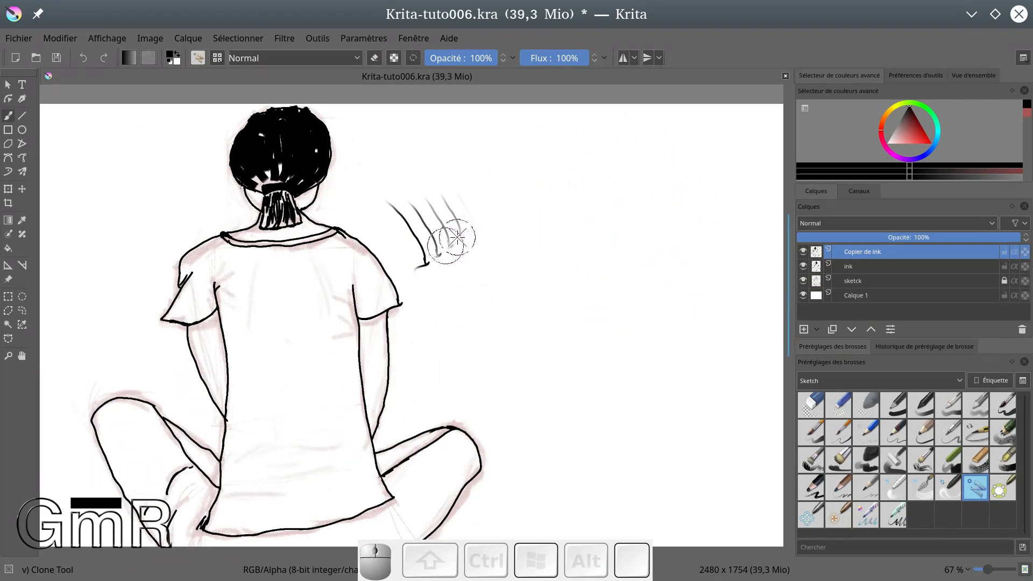
ctrl+click(630, 230)
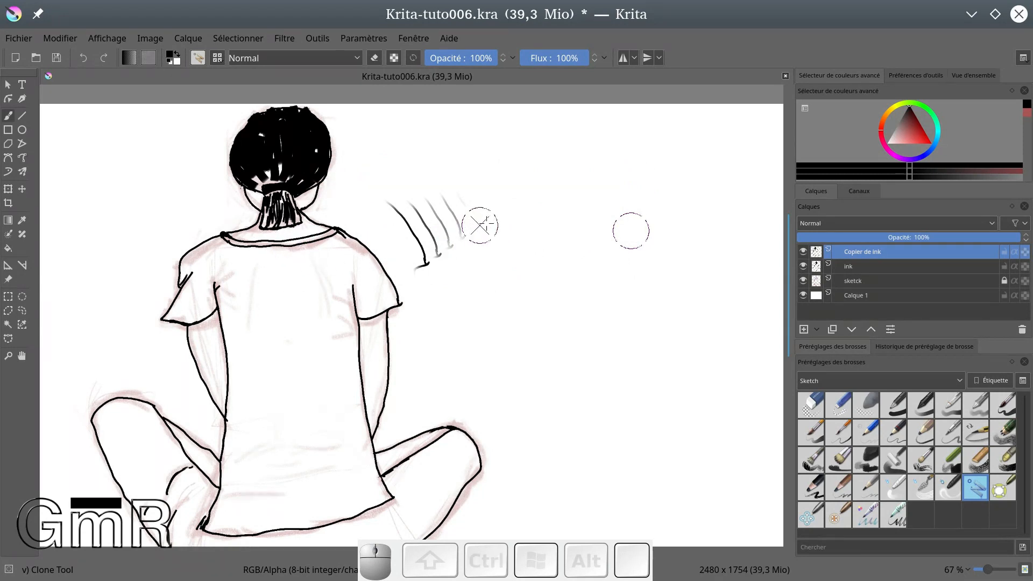
key(ctrl+z)
key(ctrl+z)
key(ctrl+z)
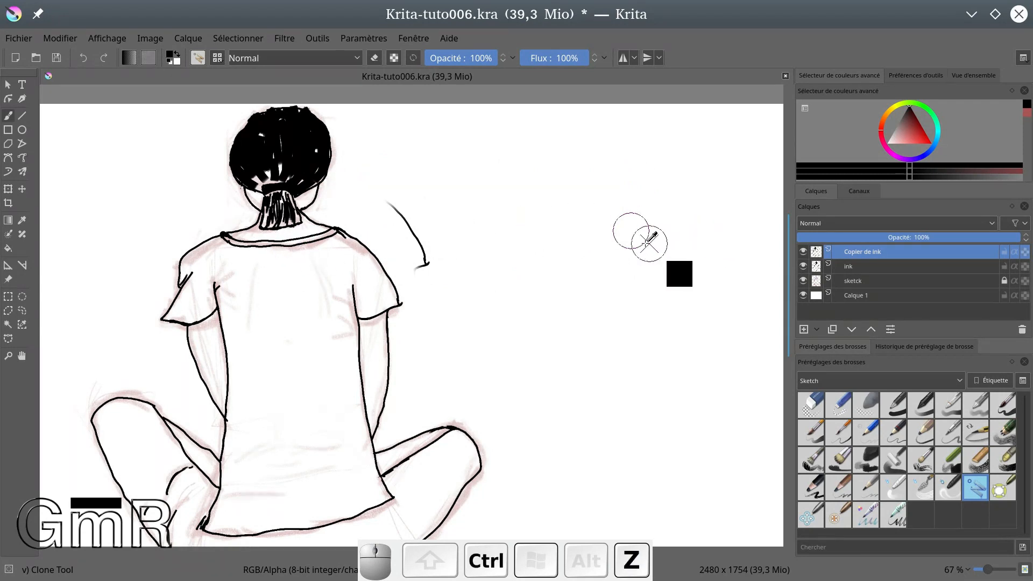
key(ctrl+z)
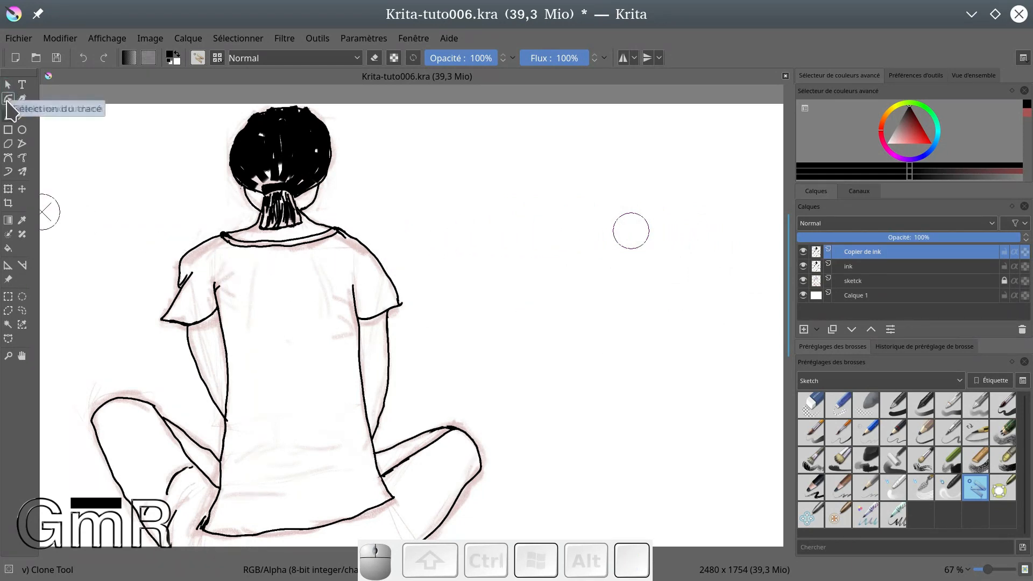
Step: Draw a curved line across the upper back of the shirt, from shoulder to shoulder, with the Basic-6 Details brush
drag(260, 271, 297, 271)
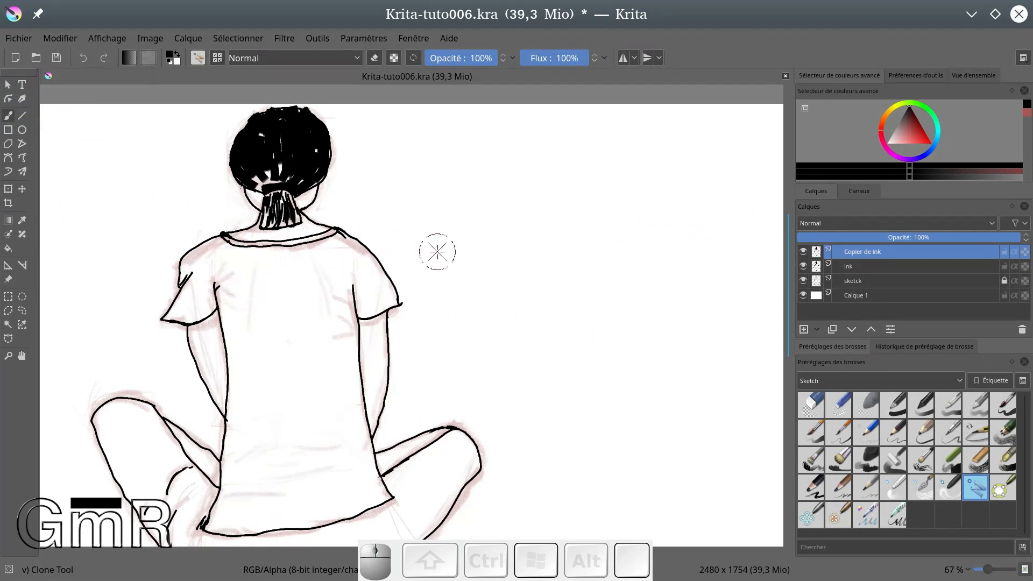
click(838, 433)
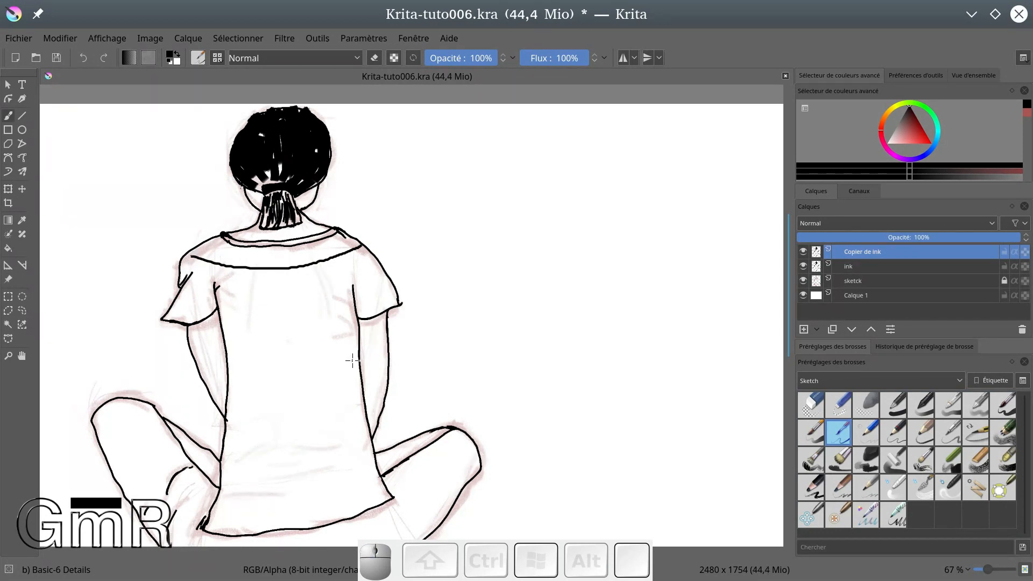
Step: With the Clone Tool, use the curved upper-back line as the source and clone it onto the middle of the shirt
click(977, 488)
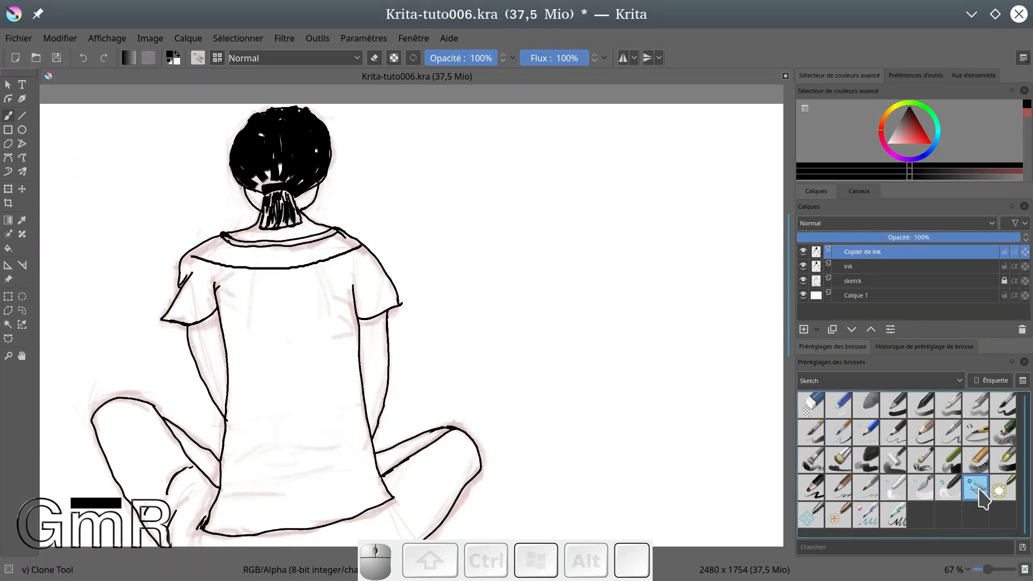
ctrl+click(274, 267)
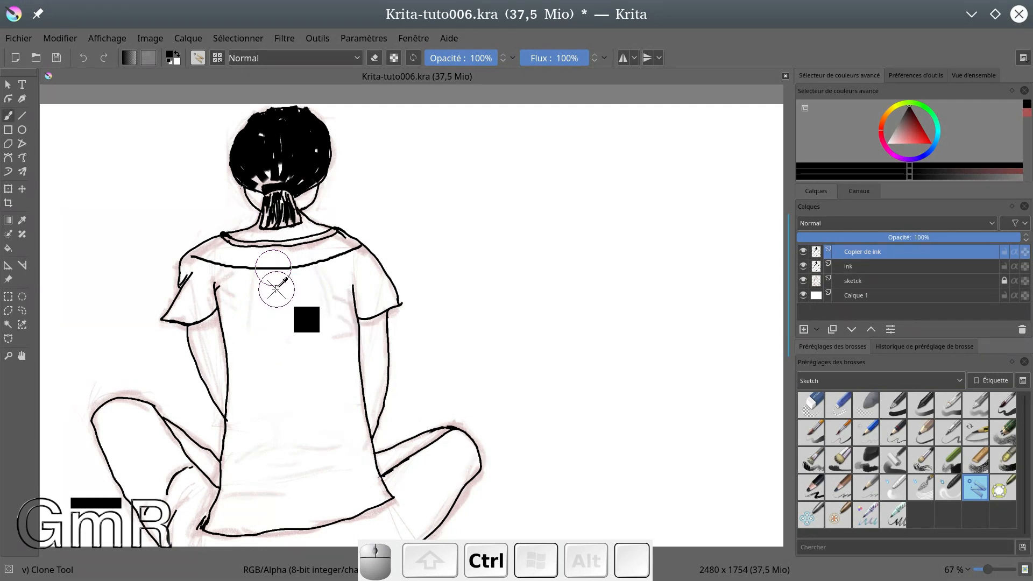
mouse_move(279, 438)
mouse_down()
mouse_move(296, 440)
mouse_move(280, 414)
mouse_up()
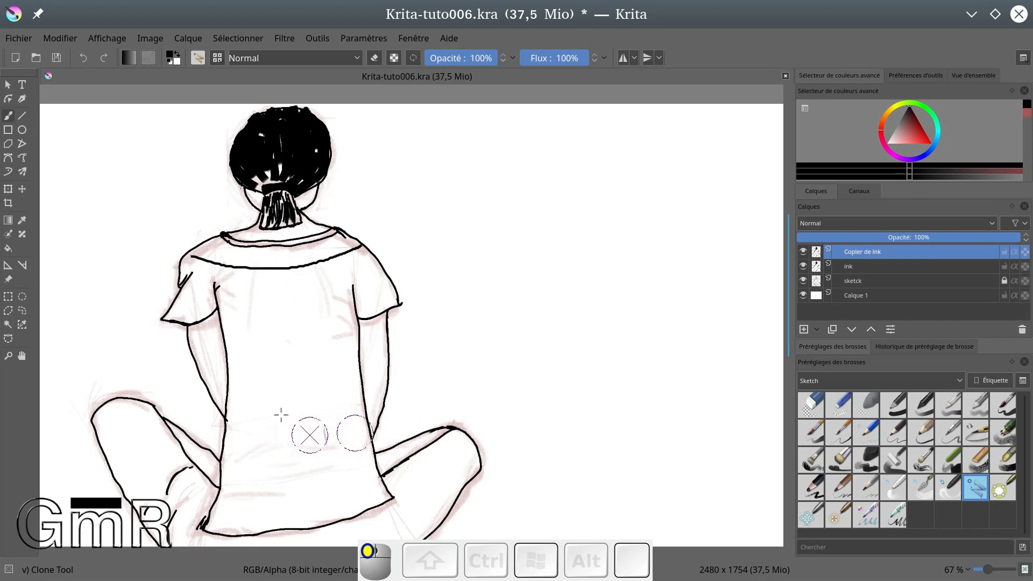
ctrl+click(252, 283)
click(286, 376)
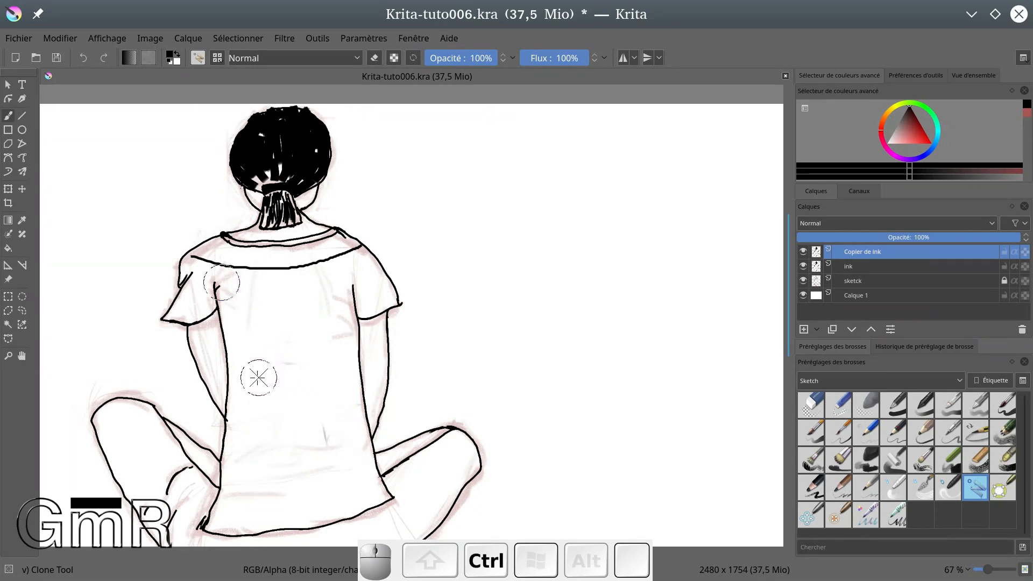
drag(271, 362, 331, 360)
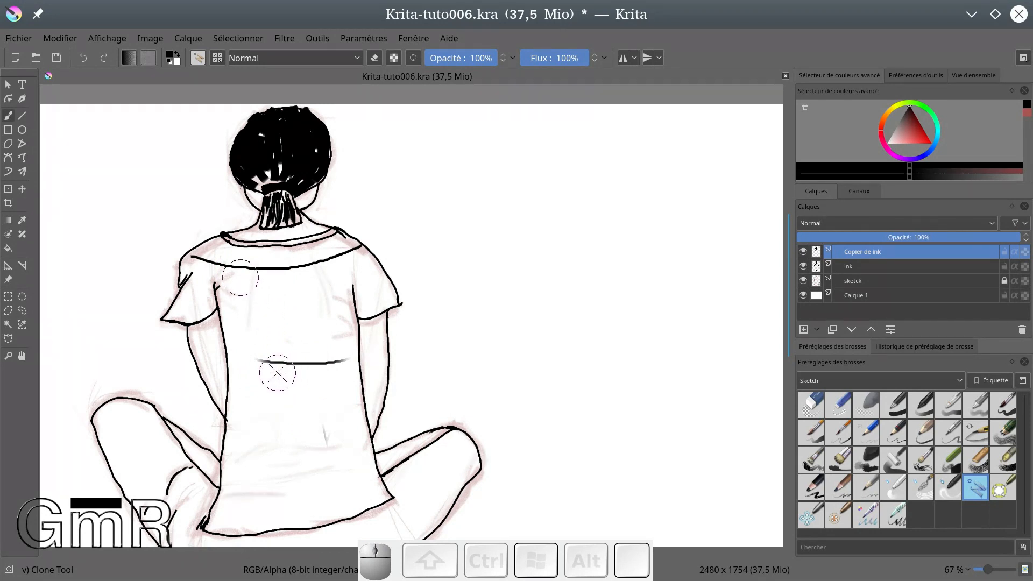
mouse_move(320, 363)
mouse_down()
mouse_move(285, 347)
mouse_move(260, 356)
mouse_up()
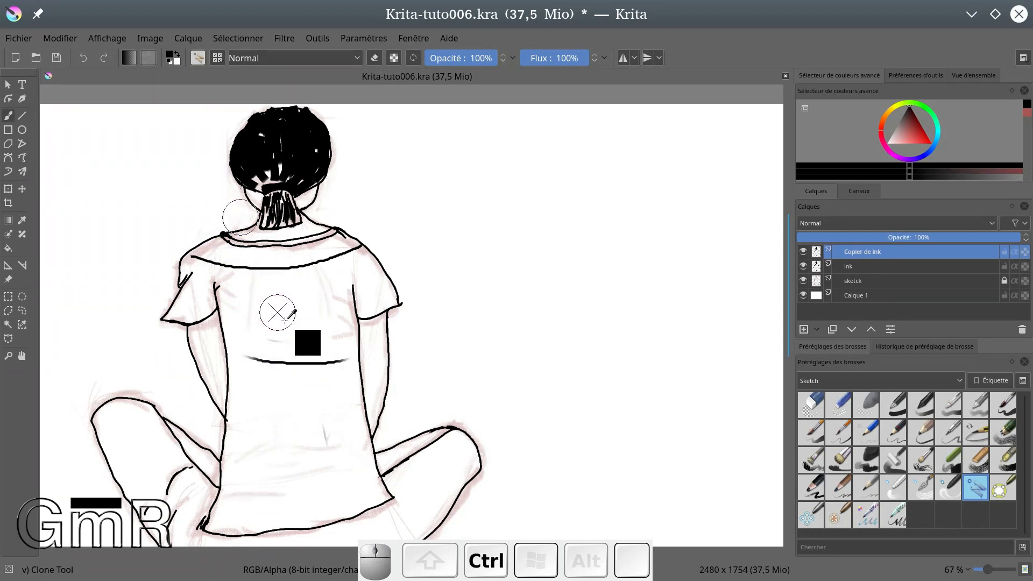
Step: Set the clone source near the upper-back line and clone it repeatedly just below as closely spaced shirt stripes
ctrl+click(273, 275)
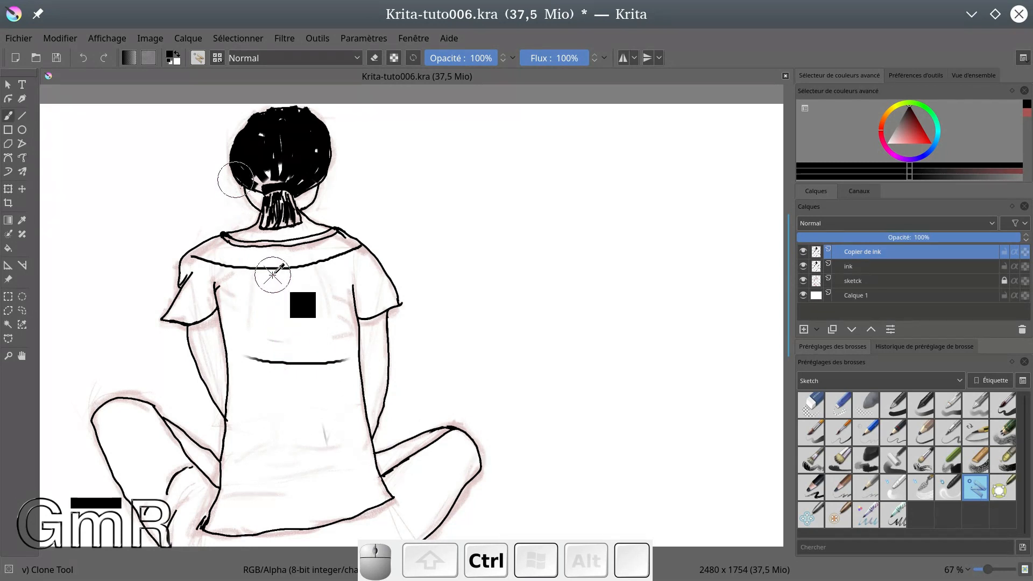
ctrl+click(272, 284)
mouse_move(272, 283)
mouse_down()
mouse_move(234, 280)
mouse_move(349, 274)
mouse_up()
mouse_move(238, 311)
mouse_down()
mouse_move(306, 313)
mouse_move(326, 299)
mouse_up()
mouse_move(236, 303)
mouse_down()
mouse_move(351, 287)
mouse_move(311, 279)
mouse_move(348, 274)
mouse_up()
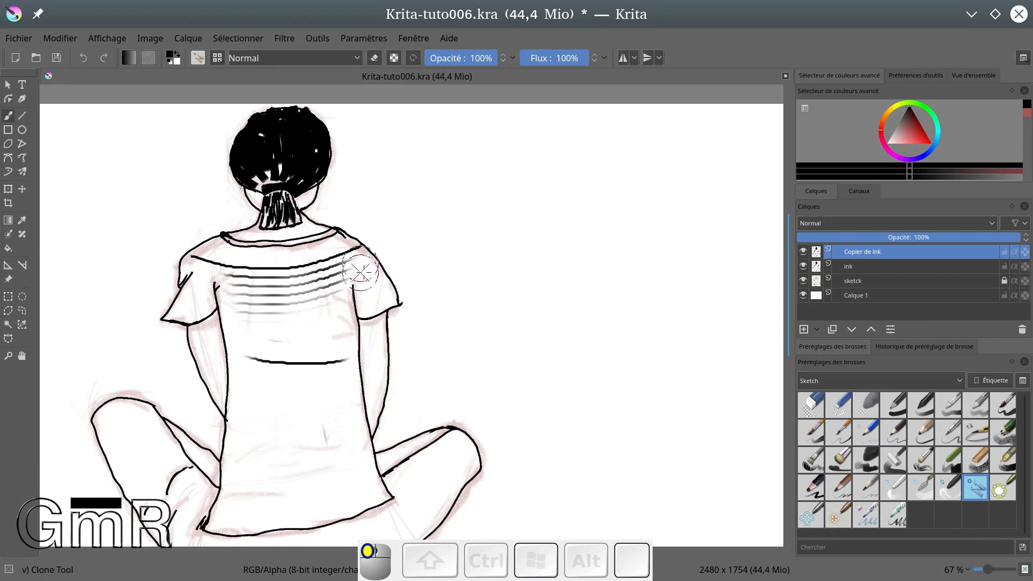
Step: Clone more closely spaced stripes down the shirt, filling the middle of the back and the area beneath the mid-back line
drag(237, 322, 342, 317)
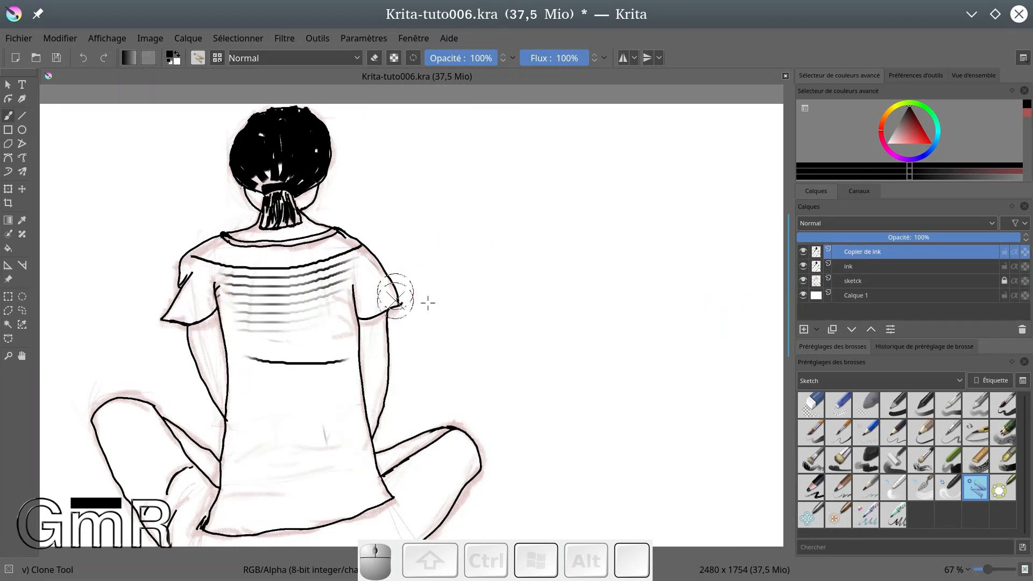
drag(218, 329, 351, 331)
mouse_move(249, 359)
mouse_down()
mouse_move(305, 355)
mouse_move(330, 364)
mouse_move(313, 367)
mouse_move(357, 372)
mouse_up()
mouse_move(257, 391)
mouse_down()
mouse_move(372, 395)
mouse_move(258, 405)
mouse_move(344, 404)
mouse_up()
drag(297, 317, 359, 314)
drag(278, 332, 406, 350)
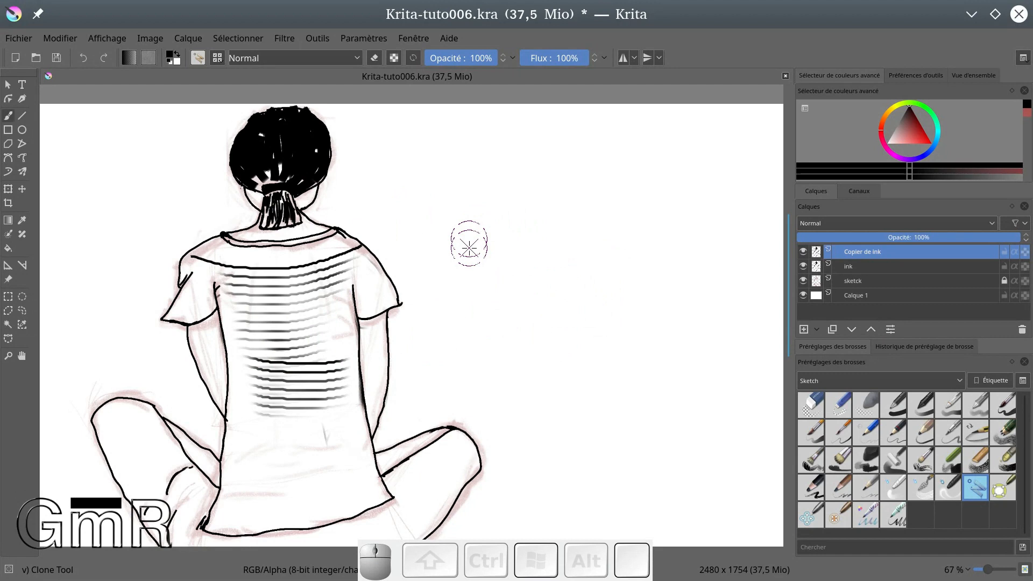
Step: Enlarge the Clone Tool brush, set its source on the hair bun, and clone the head and striped upper body onto the blank canvas beside the figure
ctrl+click(307, 188)
ctrl+click(615, 192)
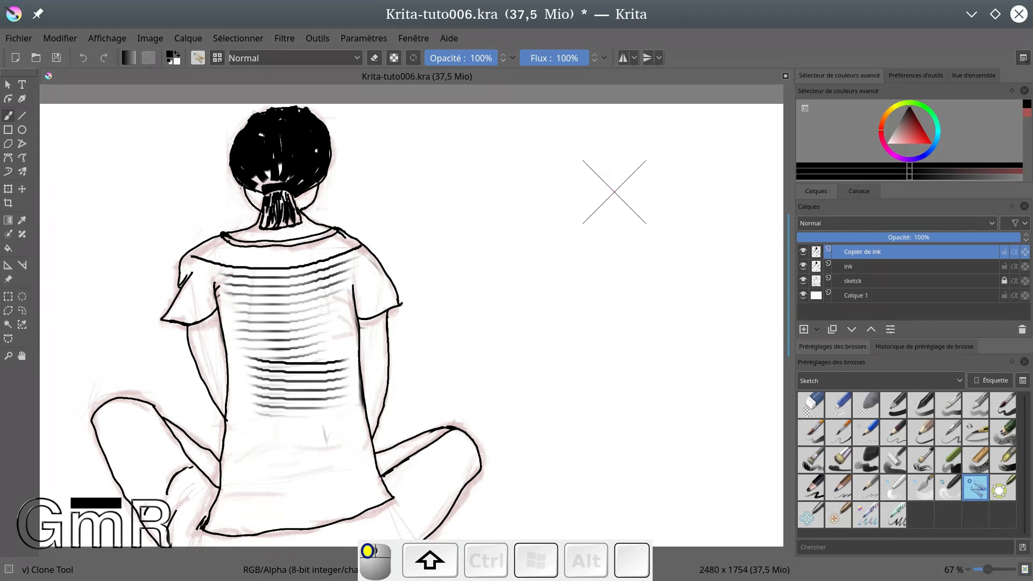
drag(614, 192, 726, 219)
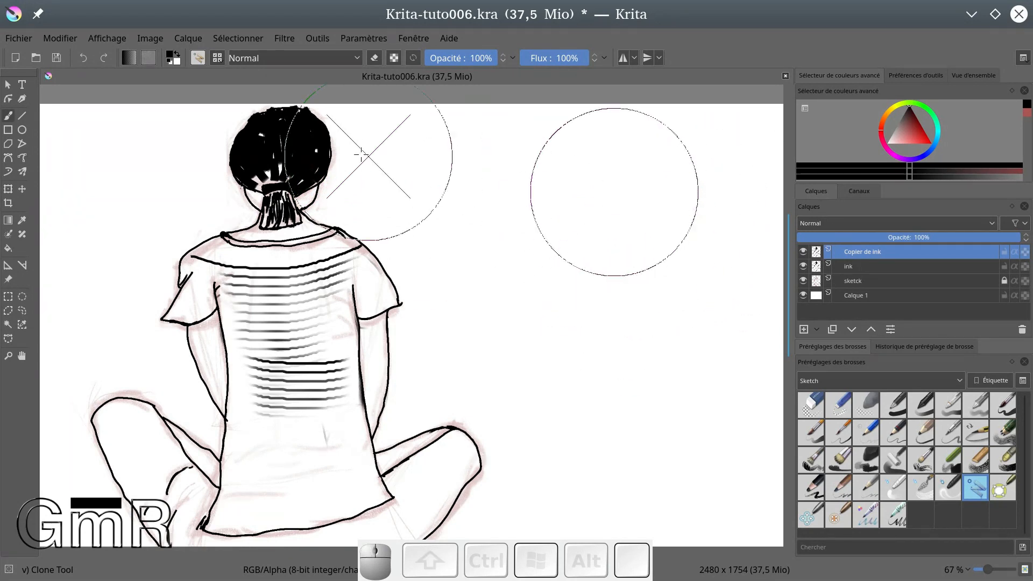
ctrl+click(289, 167)
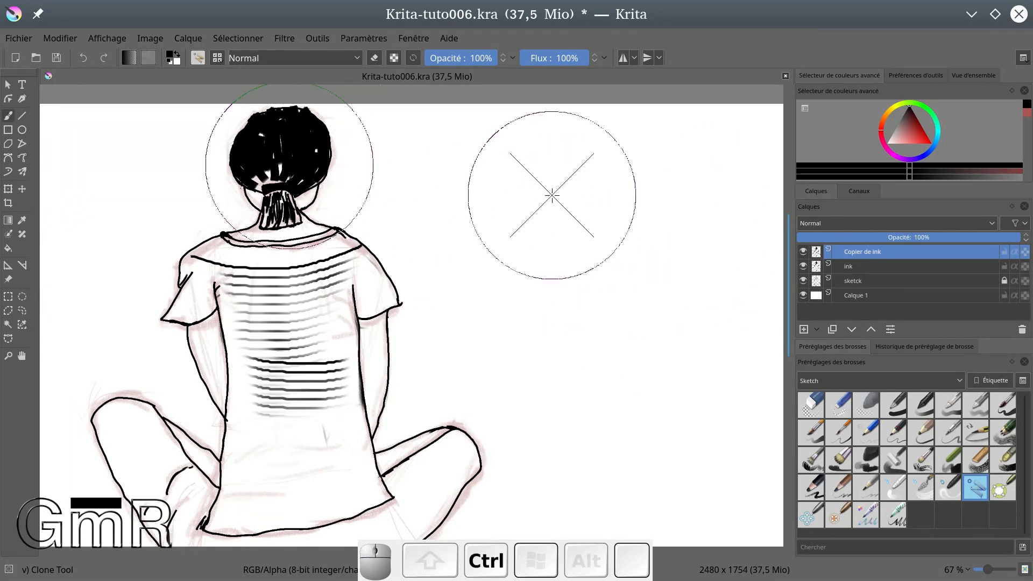
mouse_move(667, 168)
mouse_down()
mouse_move(656, 236)
mouse_move(659, 192)
mouse_move(637, 217)
mouse_move(624, 284)
mouse_move(682, 276)
mouse_move(703, 259)
mouse_move(694, 342)
mouse_move(611, 319)
mouse_move(590, 277)
mouse_move(639, 284)
mouse_move(602, 277)
mouse_up()
scroll(602, 277, down, 2)
scroll(602, 277, up, 1)
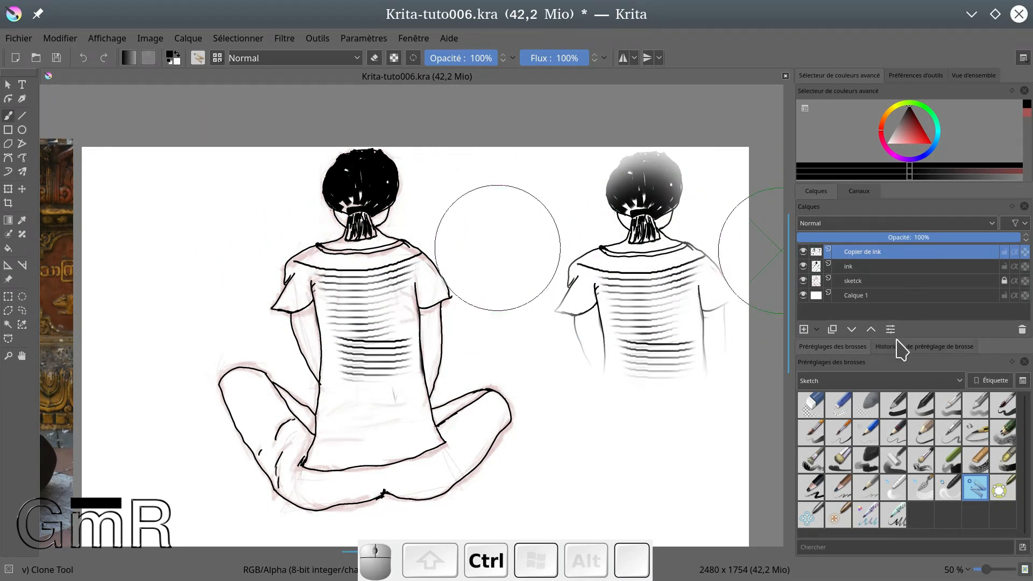
Step: Replace the Copier de ink layer with a fresh duplicate of the ink layer, and lock the original ink layer
click(885, 253)
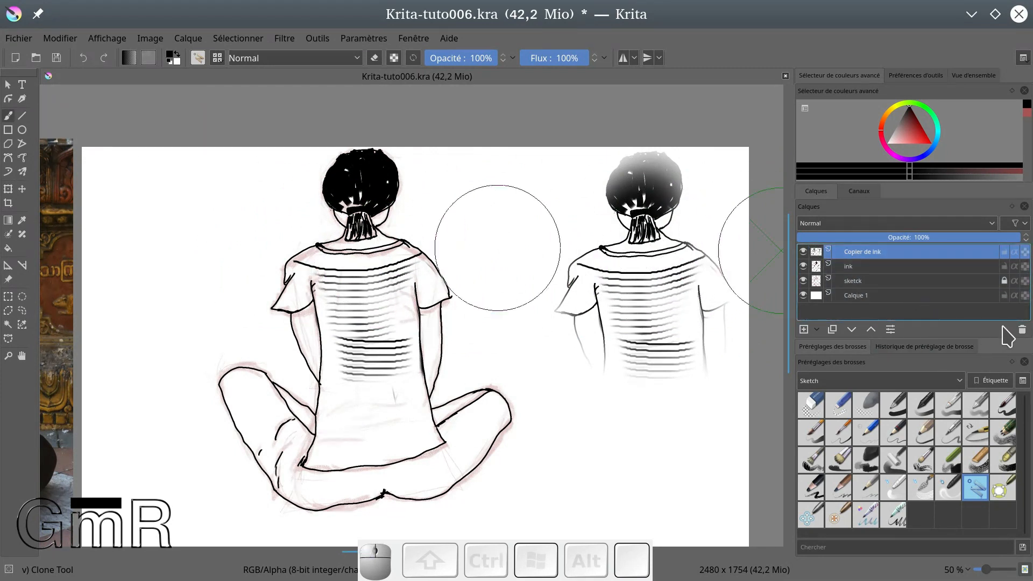
click(1022, 330)
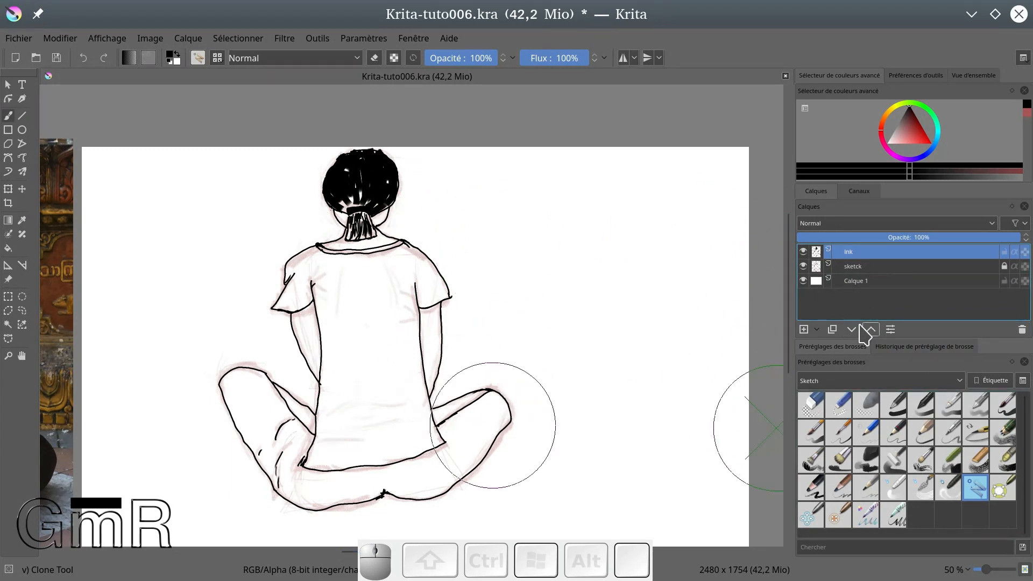
click(833, 329)
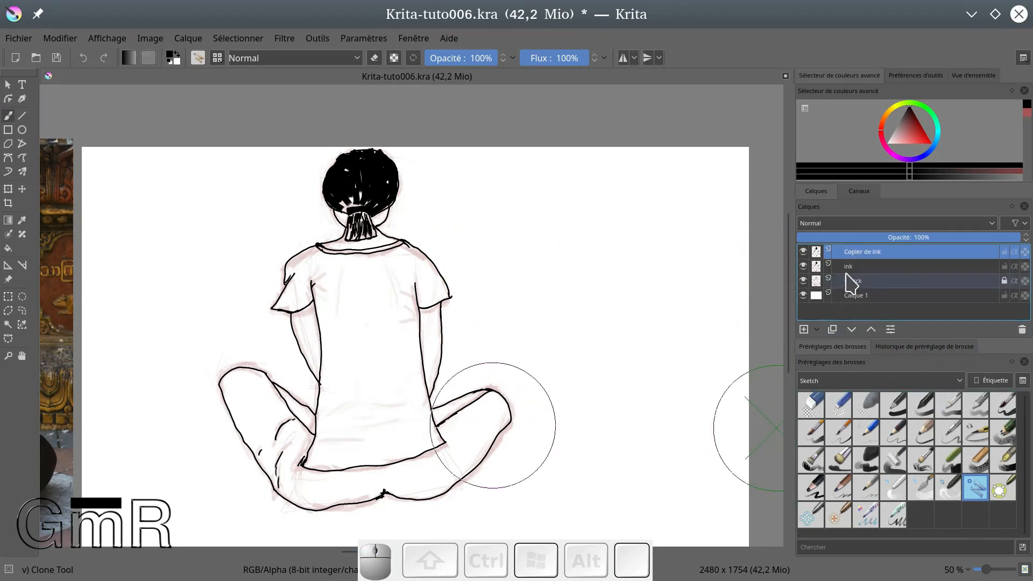
click(1004, 266)
click(1003, 281)
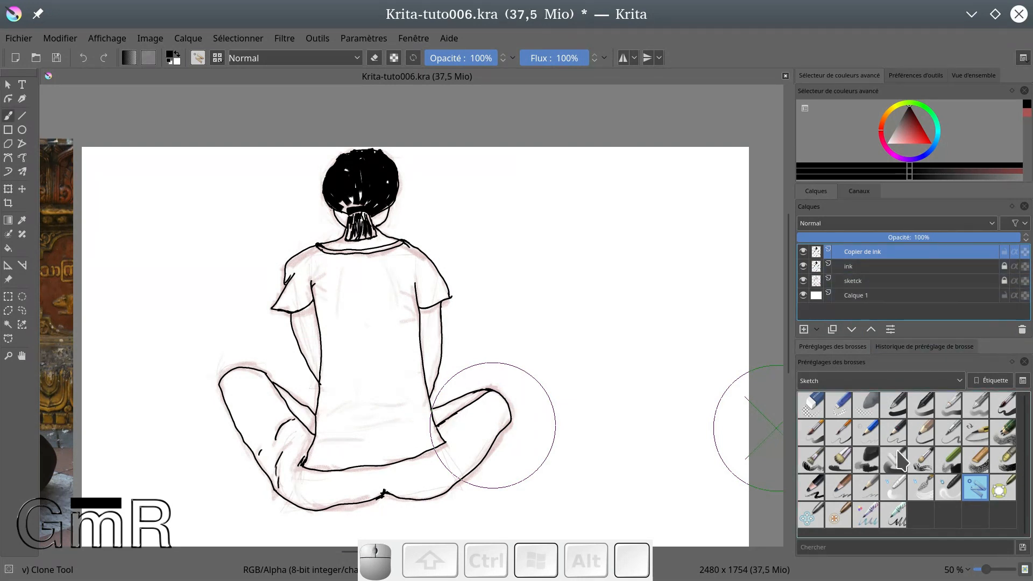
Step: With the v) Distort Grow brush, swell the hair bun and the lines along the shirt hem and seat
mouse_move(1008, 492)
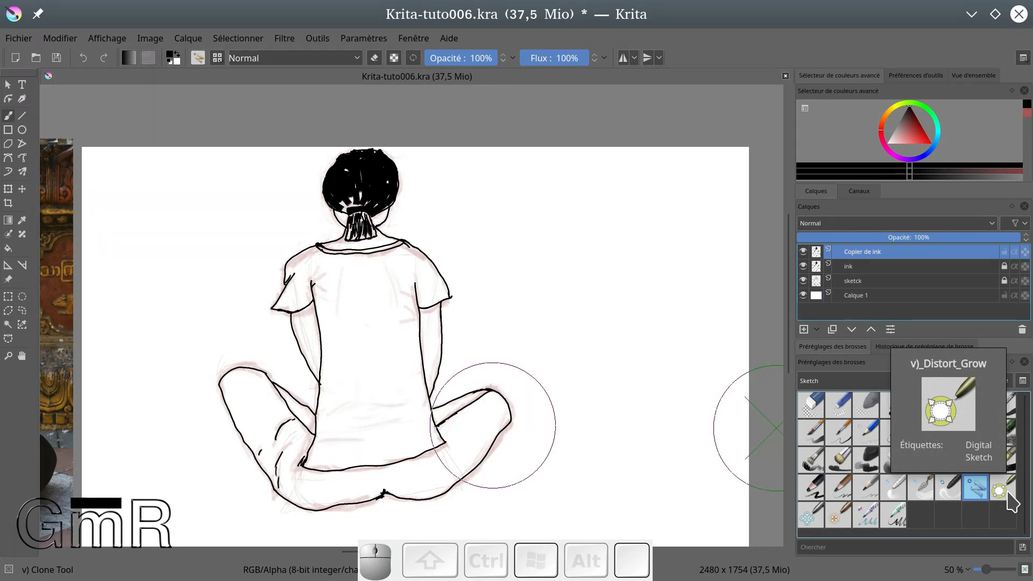
click(1002, 489)
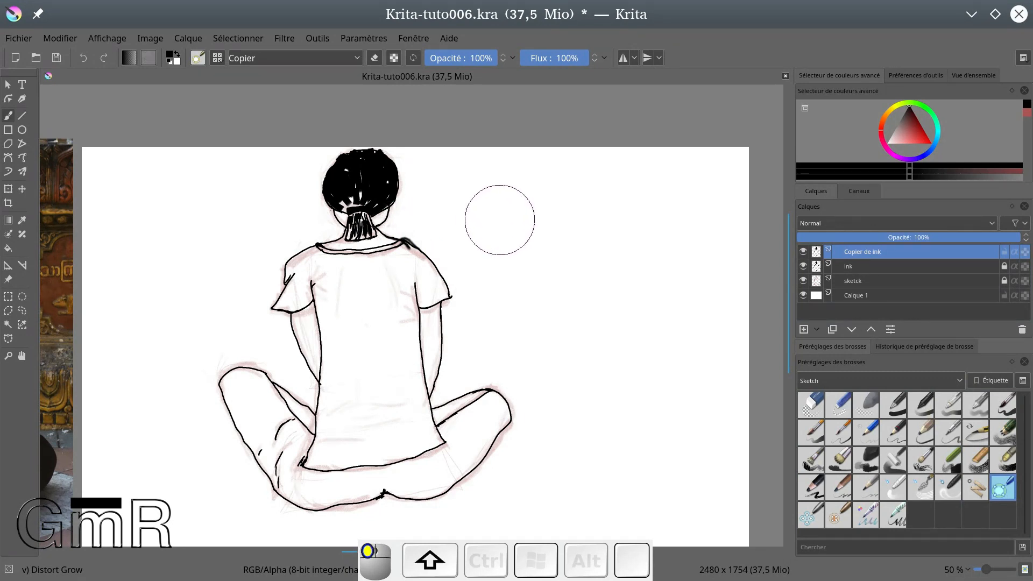
mouse_move(379, 190)
mouse_down()
mouse_move(338, 168)
mouse_move(325, 181)
mouse_move(334, 216)
mouse_move(342, 165)
mouse_move(375, 165)
mouse_move(387, 184)
mouse_move(362, 199)
mouse_move(350, 231)
mouse_up()
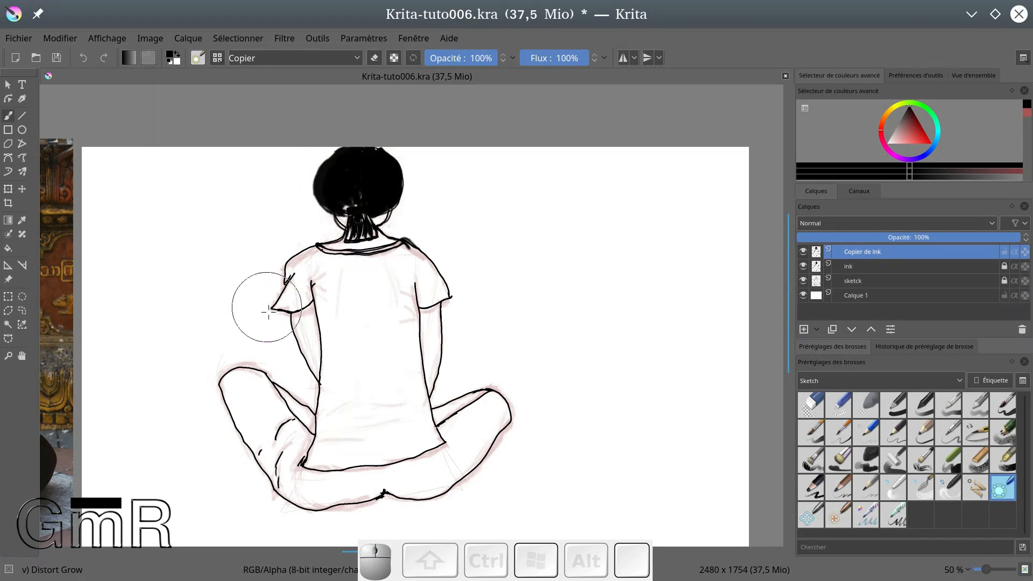
mouse_move(342, 482)
mouse_down()
mouse_move(386, 476)
mouse_move(466, 482)
mouse_move(491, 453)
mouse_up()
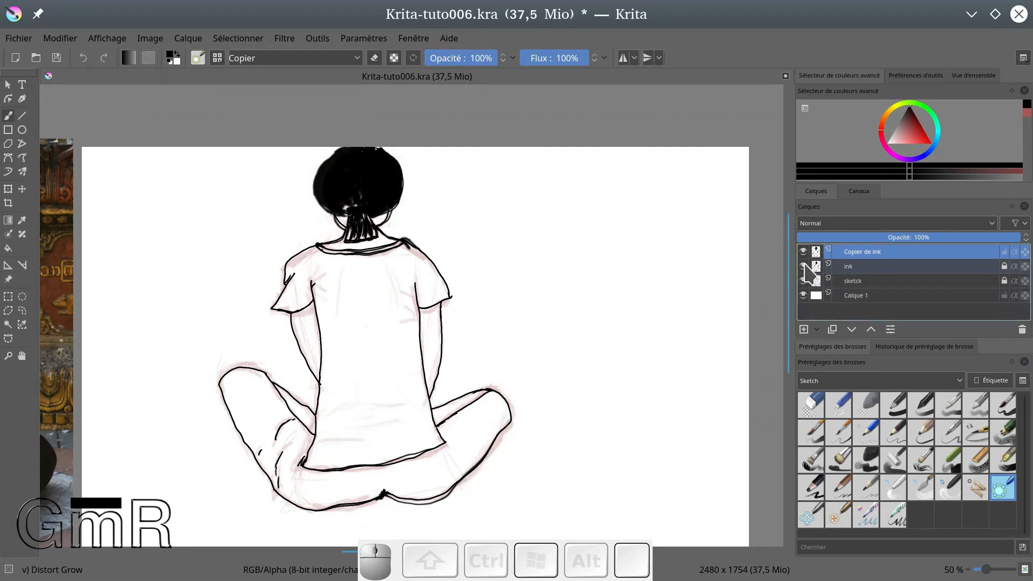
Step: Hide the ink layer and use Distort Grow on the copy's seat, hem and lower torso lines
click(803, 266)
mouse_move(397, 489)
mouse_down()
mouse_move(331, 481)
mouse_move(326, 495)
mouse_move(333, 511)
mouse_move(389, 509)
mouse_move(392, 484)
mouse_up()
drag(397, 447, 416, 433)
drag(388, 428, 358, 436)
drag(321, 395, 337, 388)
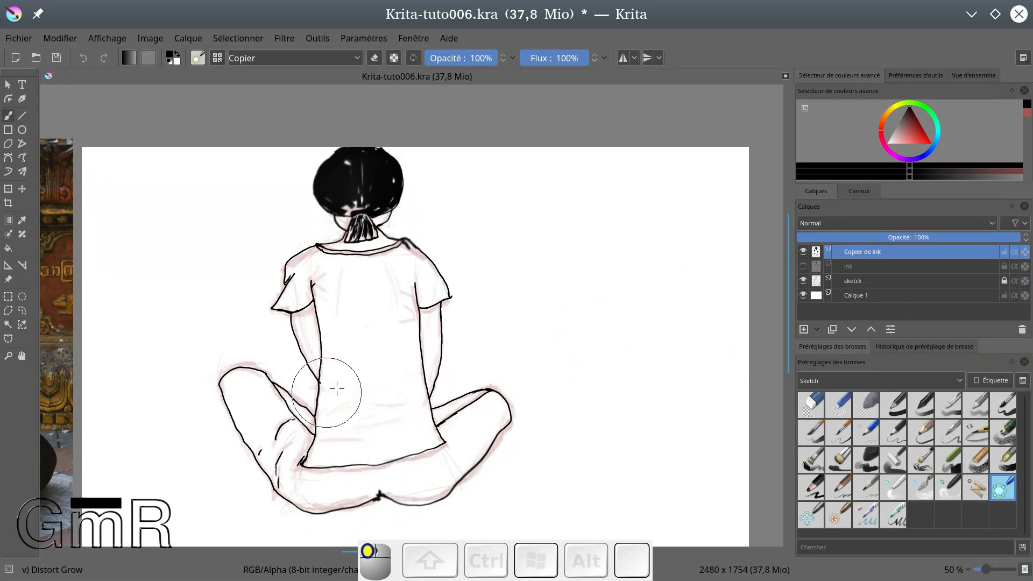
scroll(352, 379, up, 5)
drag(261, 376, 228, 371)
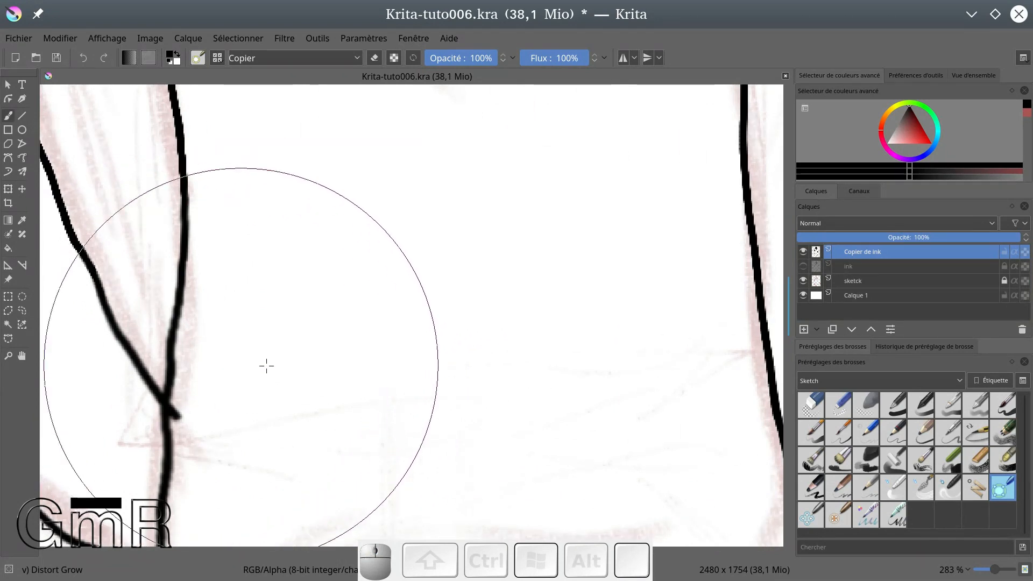
scroll(295, 334, down, 5)
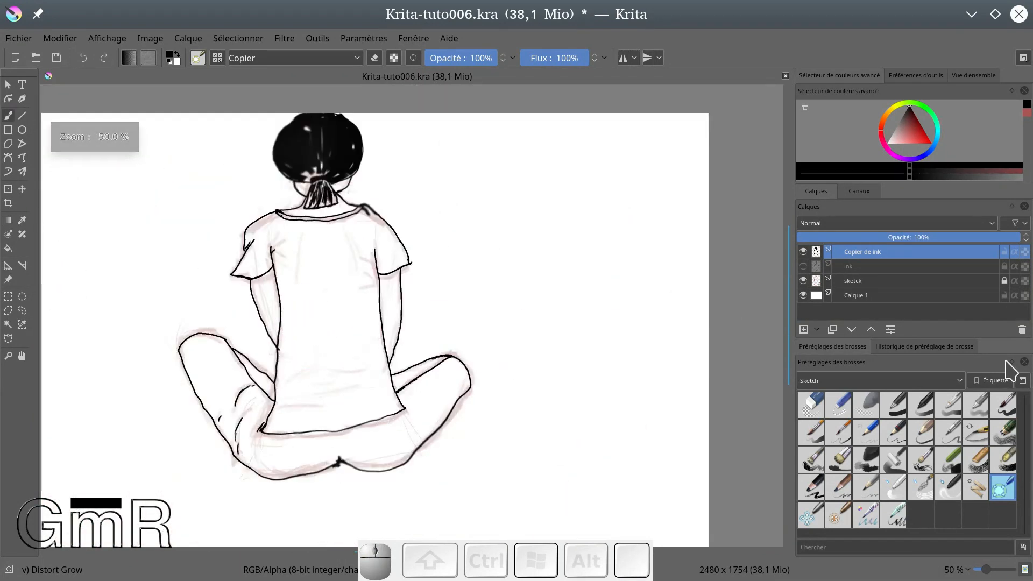
Step: With the v) Distort Move brush, push the seat outline and its centre notch into a new shape
click(809, 519)
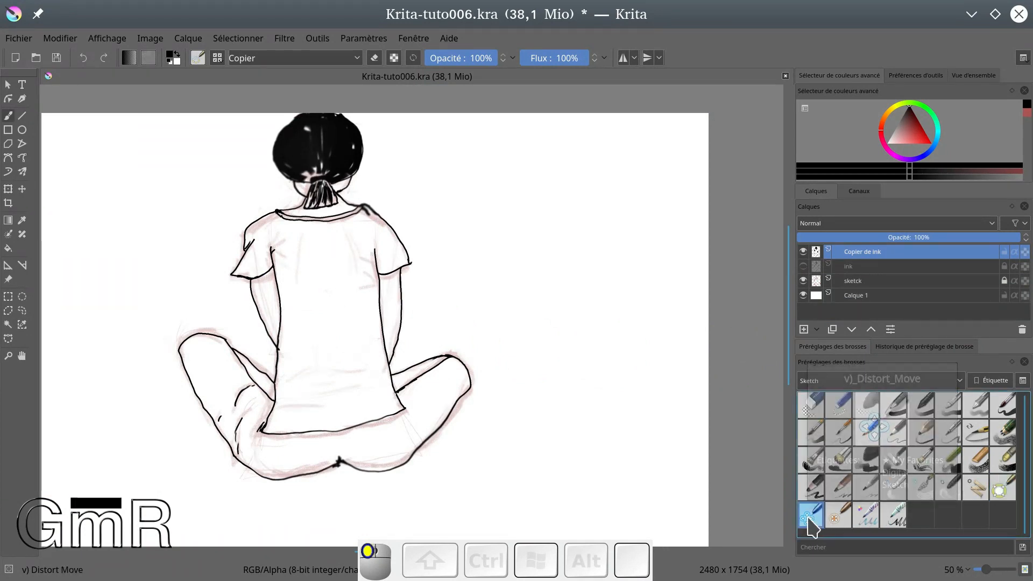
scroll(401, 274, up, 5)
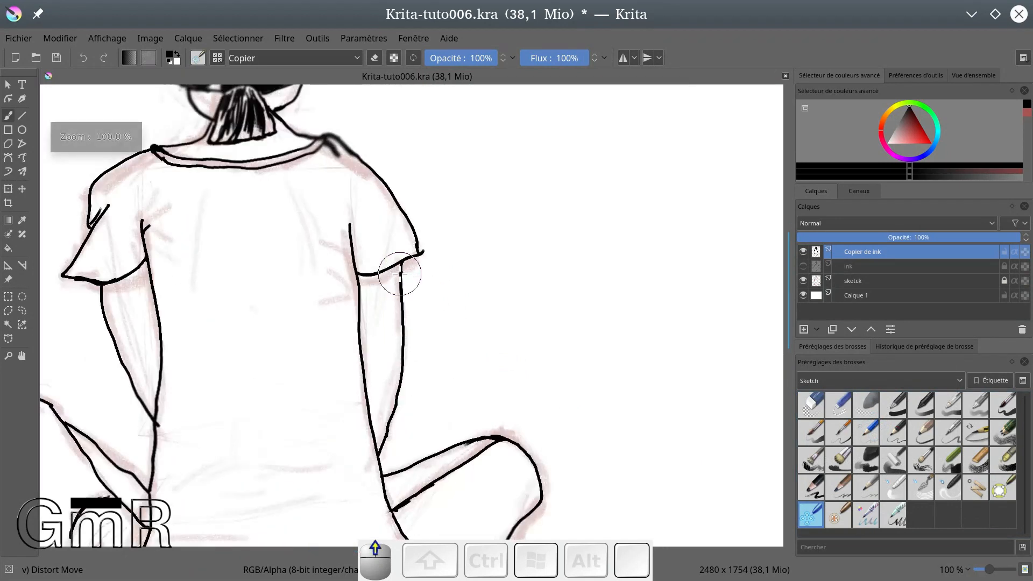
scroll(376, 278, down, 4)
mouse_move(330, 351)
mouse_down()
mouse_move(340, 360)
mouse_move(381, 178)
mouse_up()
mouse_move(333, 326)
mouse_down()
mouse_move(300, 308)
mouse_move(338, 312)
mouse_move(315, 308)
mouse_move(315, 319)
mouse_move(416, 304)
mouse_move(378, 309)
mouse_up()
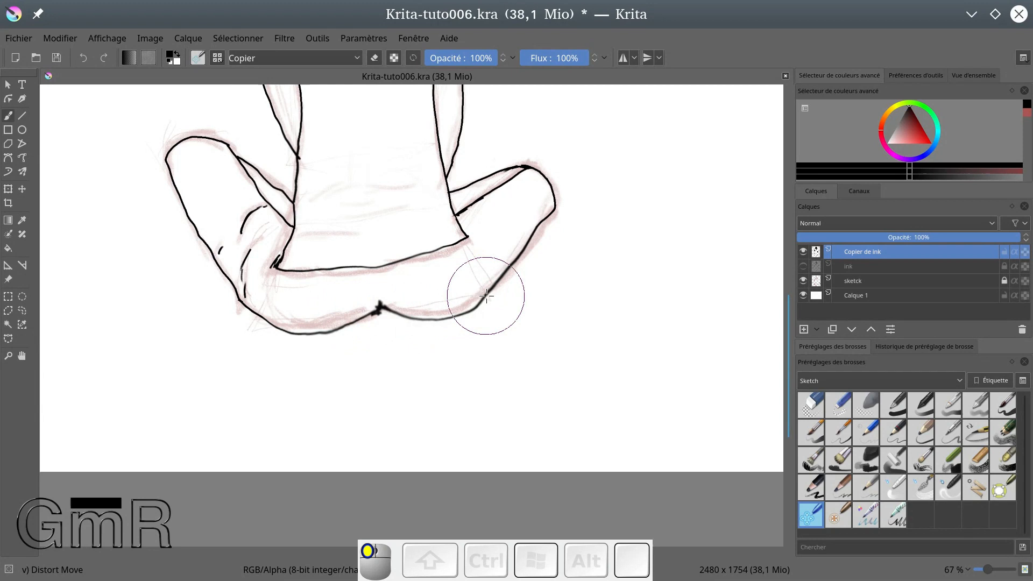
drag(483, 280, 481, 282)
drag(250, 313, 268, 304)
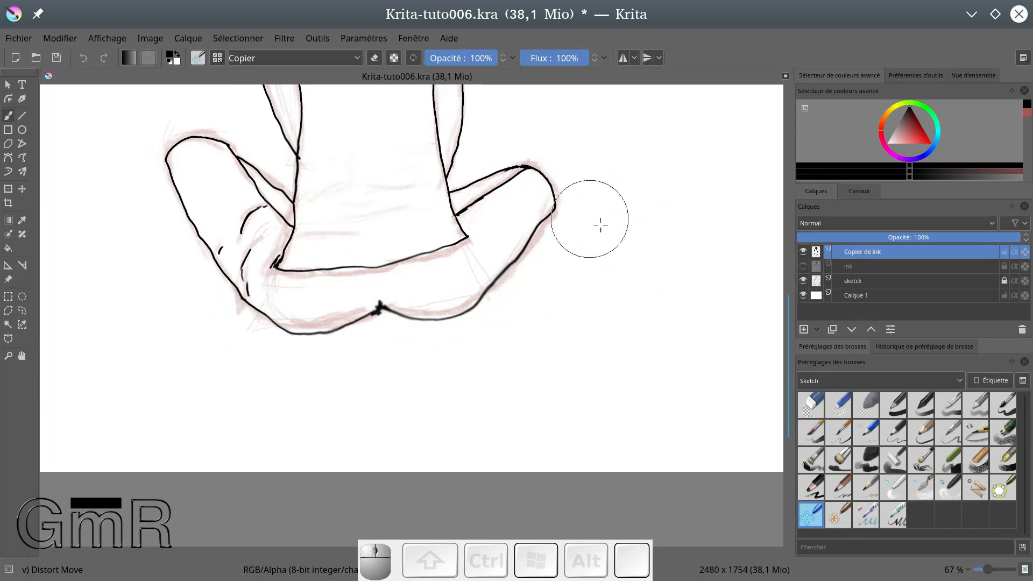
scroll(349, 303, up, 5)
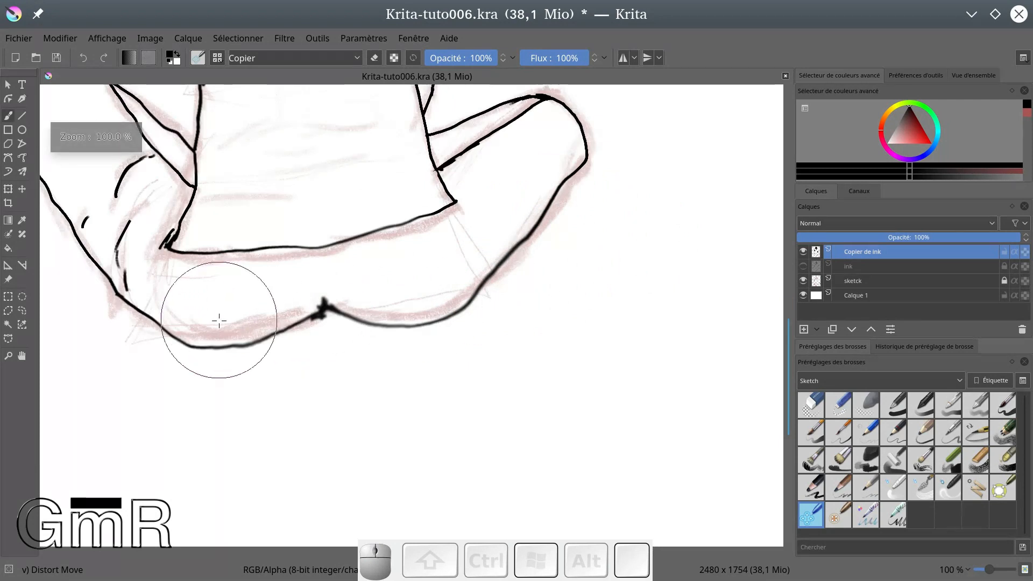
drag(415, 276, 460, 480)
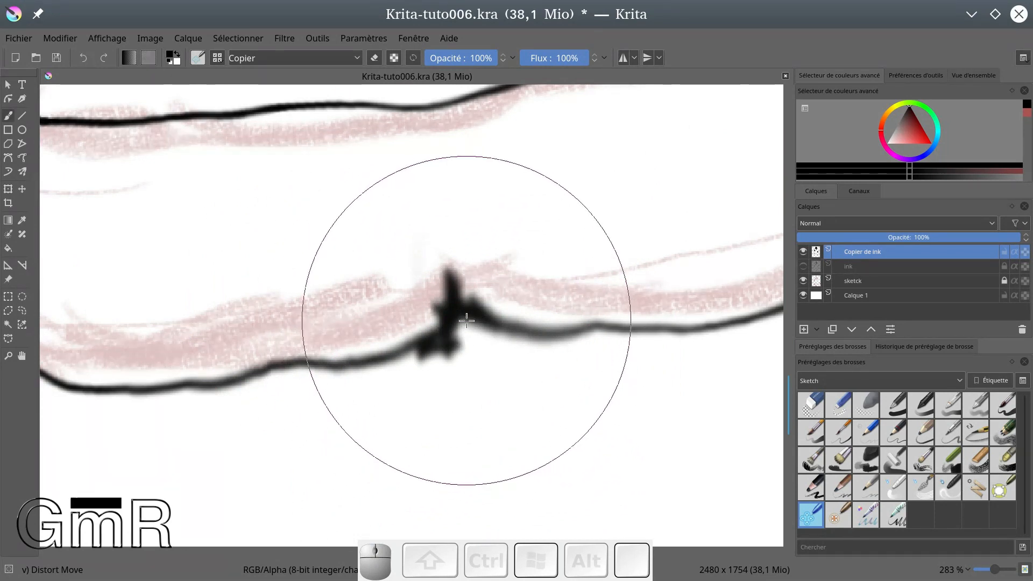
scroll(465, 320, down, 8)
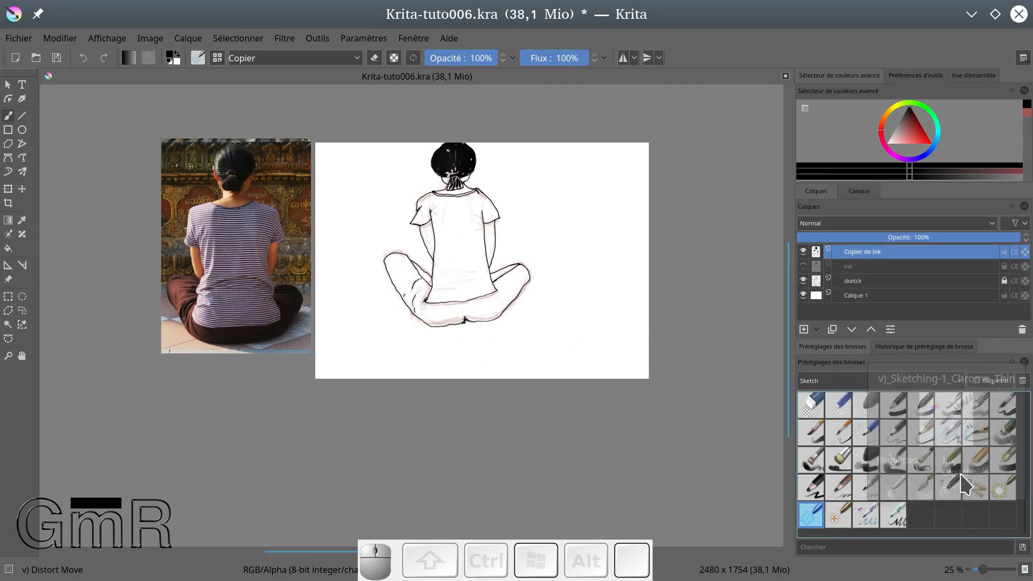
Step: With the Distort Shrink brush, shrink the hair bun and the lines around the collar and shoulder
click(837, 515)
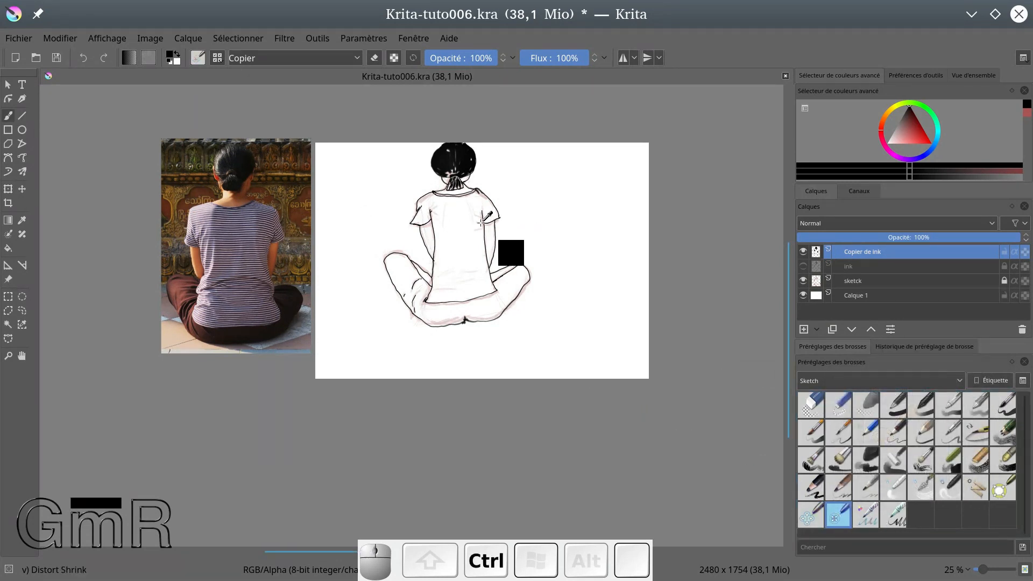
scroll(478, 220, up, 3)
drag(421, 189, 406, 370)
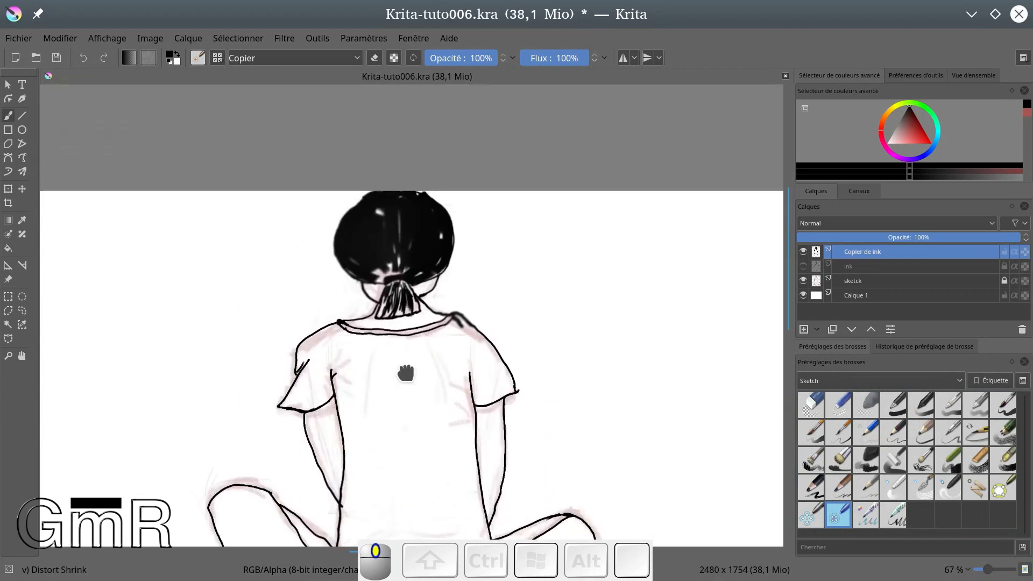
scroll(406, 370, up, 1)
ctrl+click(417, 225)
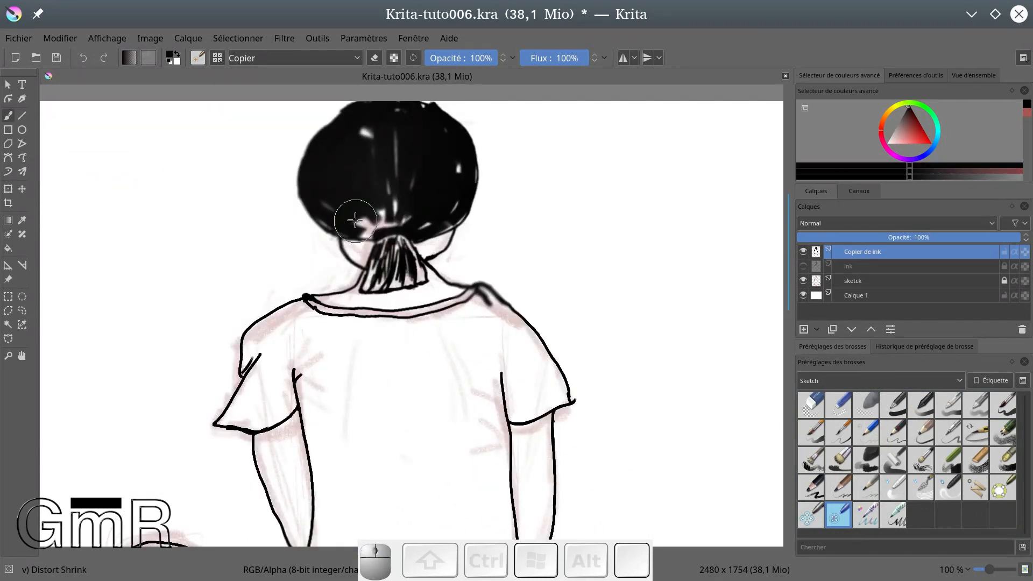
mouse_move(320, 210)
mouse_down()
mouse_move(307, 209)
mouse_move(352, 180)
mouse_move(383, 179)
mouse_up()
mouse_move(490, 315)
mouse_down()
mouse_move(441, 319)
mouse_move(383, 299)
mouse_move(321, 337)
mouse_move(228, 279)
mouse_move(364, 334)
mouse_move(401, 334)
mouse_up()
scroll(545, 266, down, 3)
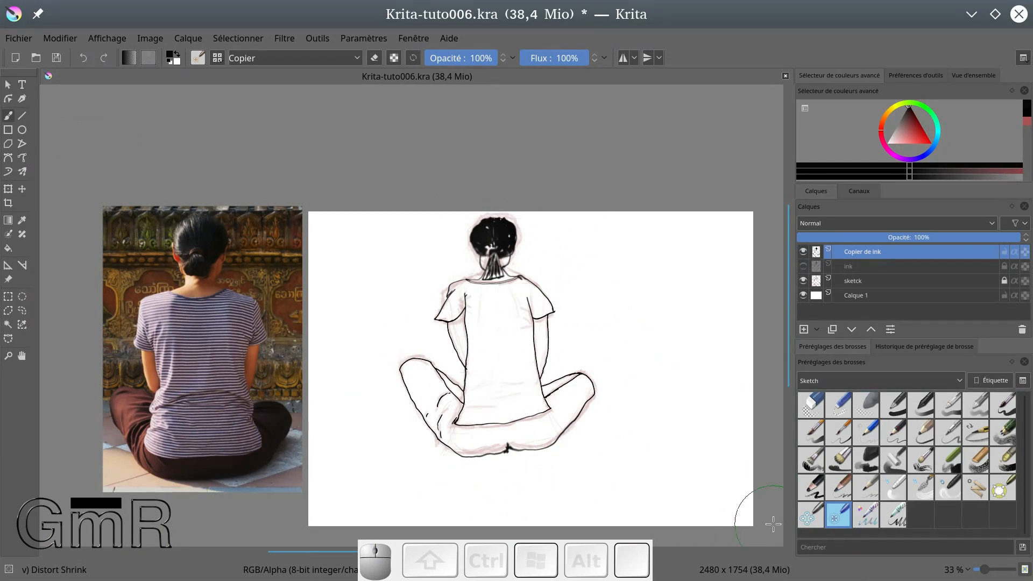
Step: Choose the Sketching-1 Chrome Thin brush and replace the distorted copy with a new duplicate of the ink layer
click(866, 515)
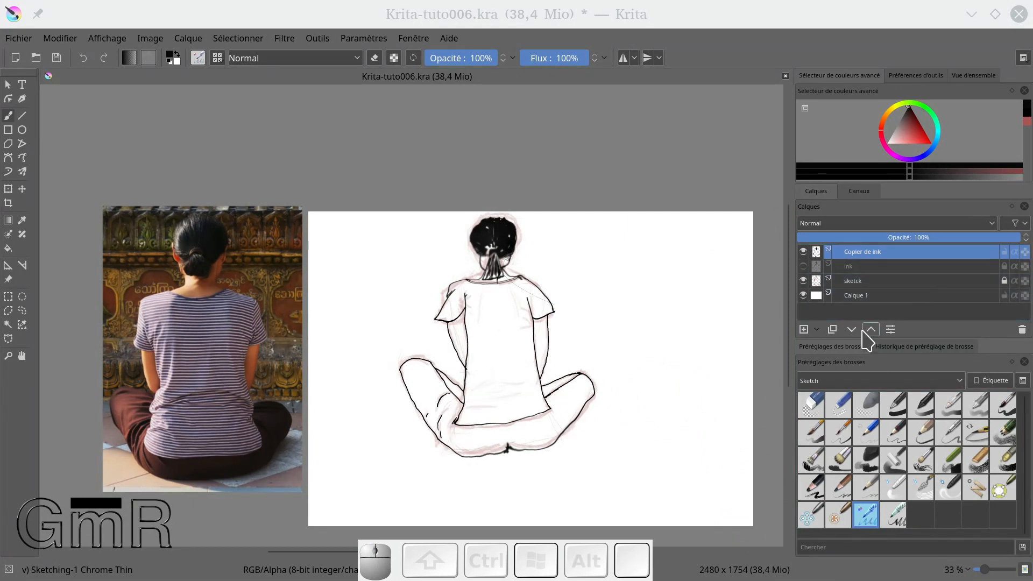
click(861, 251)
click(1022, 329)
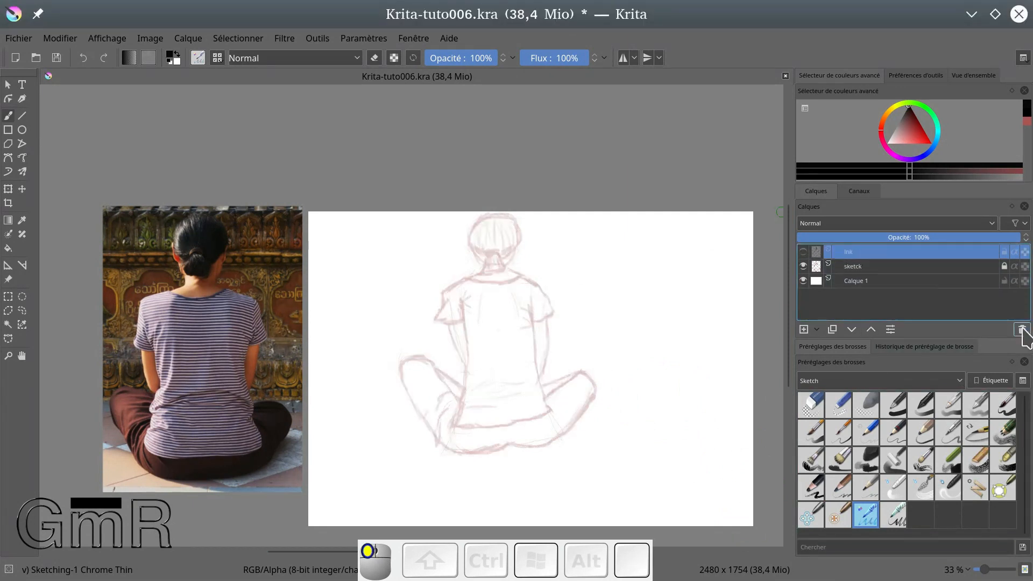
click(803, 251)
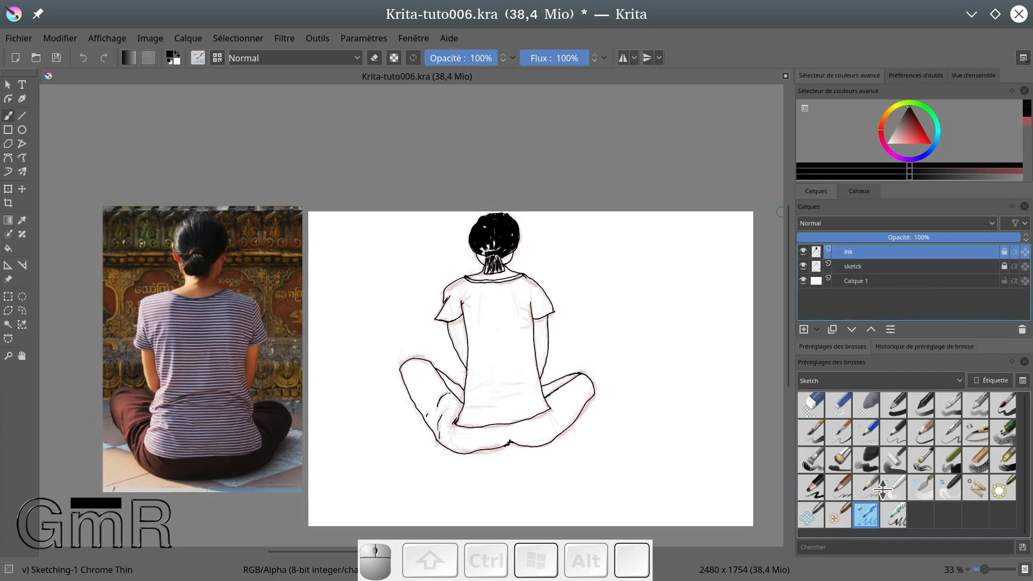
click(832, 330)
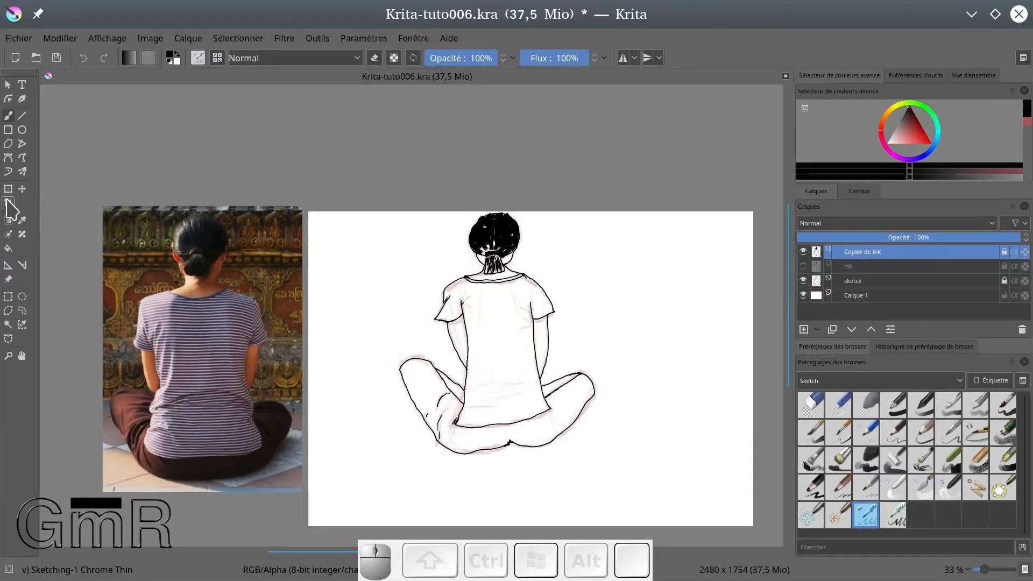
Step: Try cropping the canvas to 1152 × 1437 px around the seated figure, and undo the crop
click(8, 203)
drag(362, 206, 601, 509)
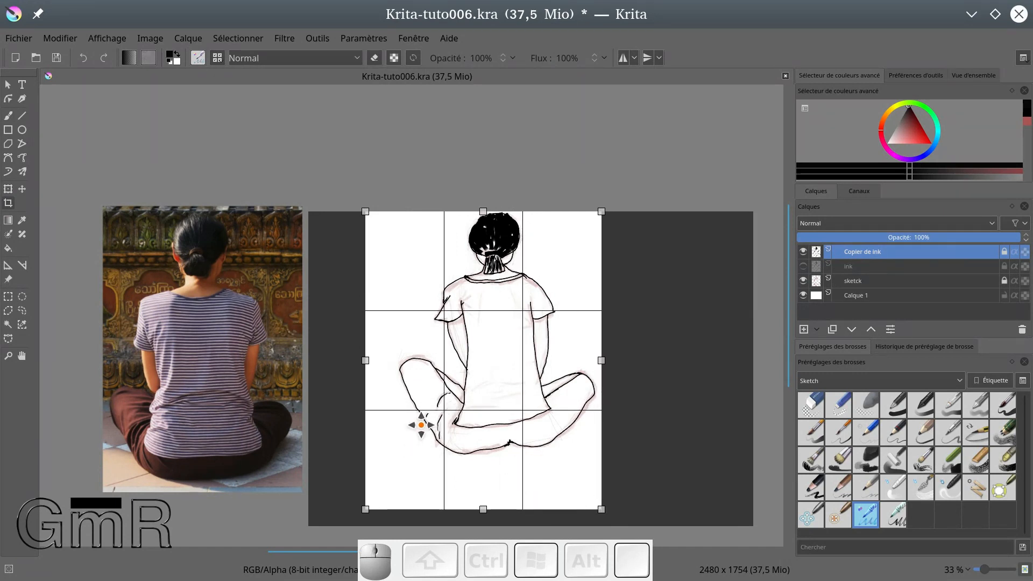
drag(365, 360, 397, 361)
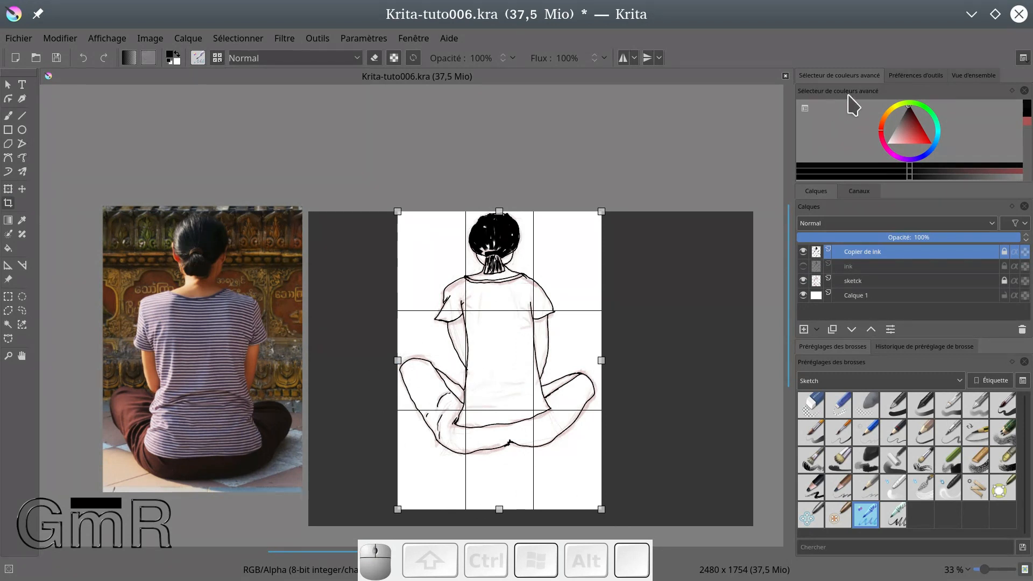
click(905, 77)
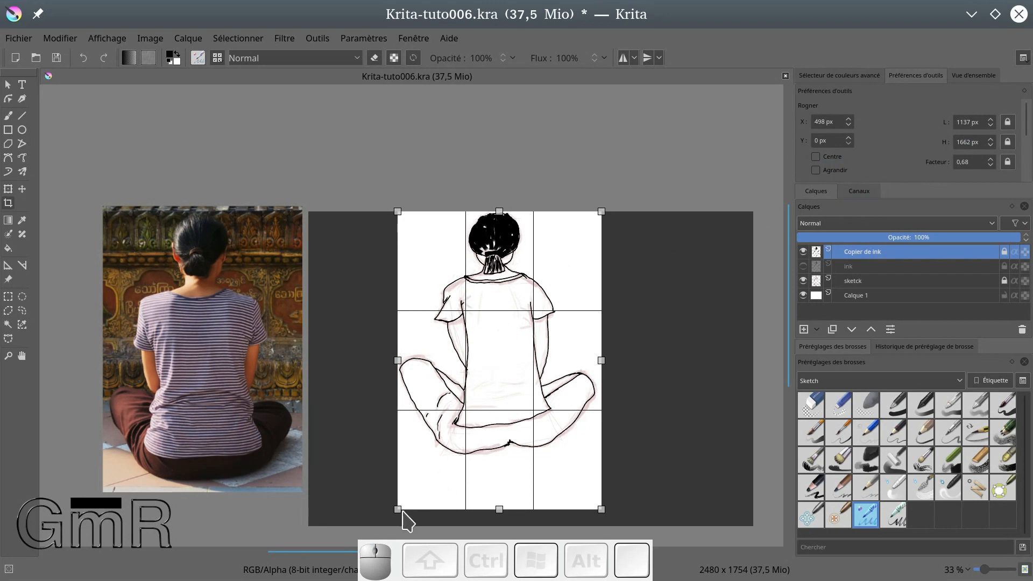
drag(397, 508, 394, 468)
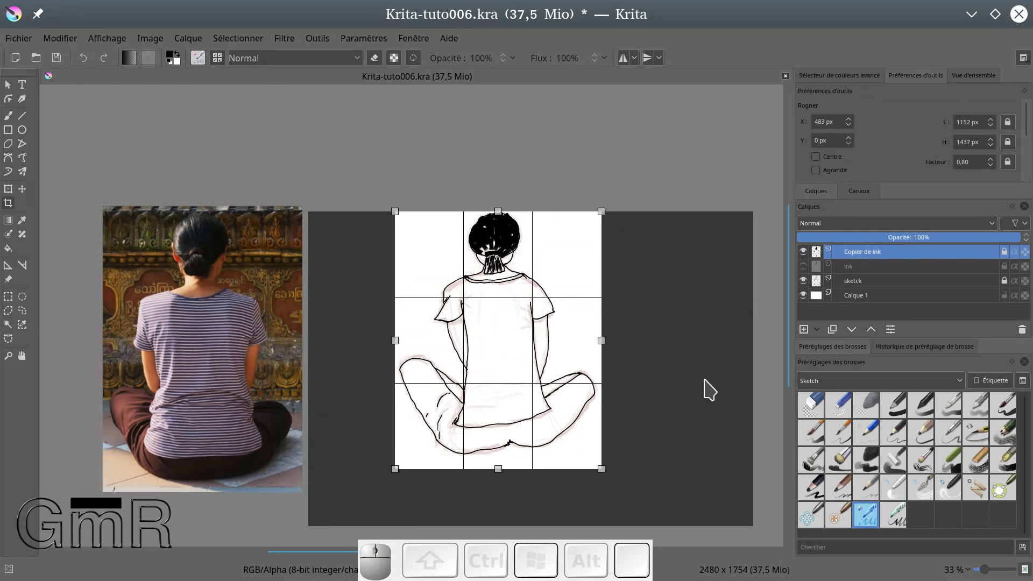
key(Return)
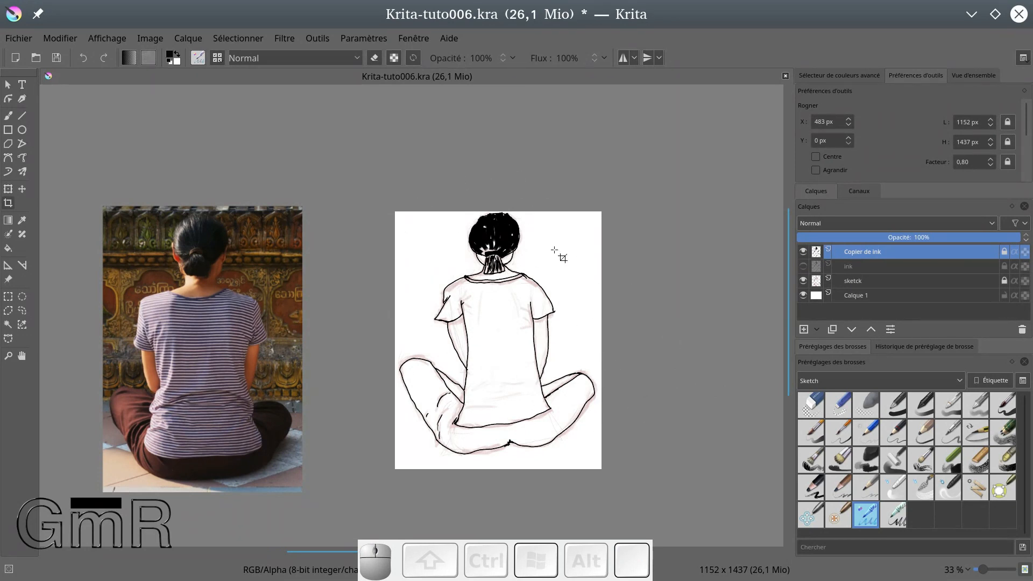
key(ctrl+z)
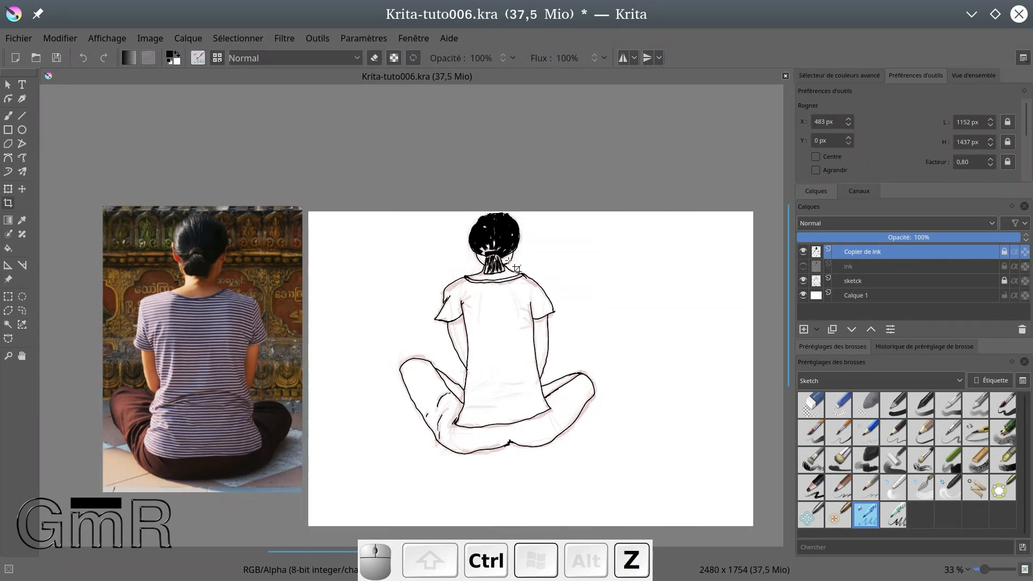
Step: Unlock the Copier de ink layer to move its figure toward the canvas's right side, and hide the sketck layer
click(22, 189)
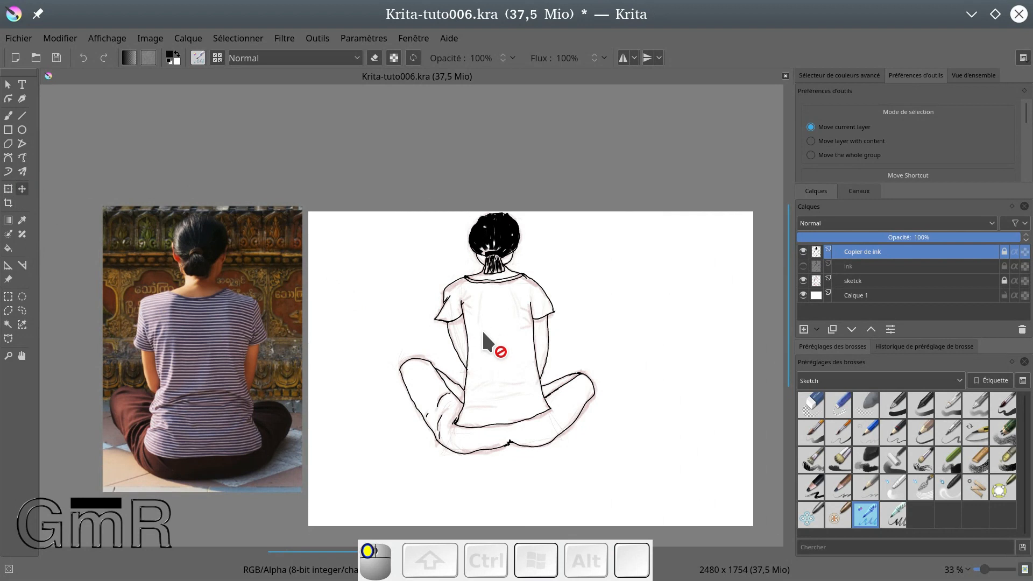
click(1004, 252)
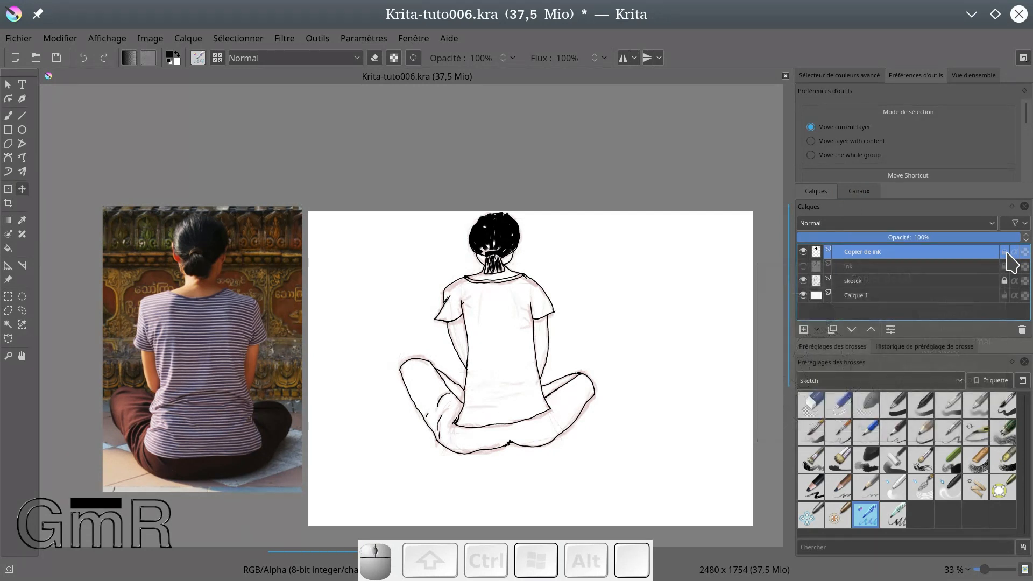
mouse_move(530, 308)
mouse_down()
mouse_move(560, 341)
mouse_move(662, 327)
mouse_move(541, 333)
mouse_move(636, 329)
mouse_move(521, 355)
mouse_move(523, 371)
mouse_move(477, 346)
mouse_move(573, 348)
mouse_move(612, 311)
mouse_up()
click(803, 280)
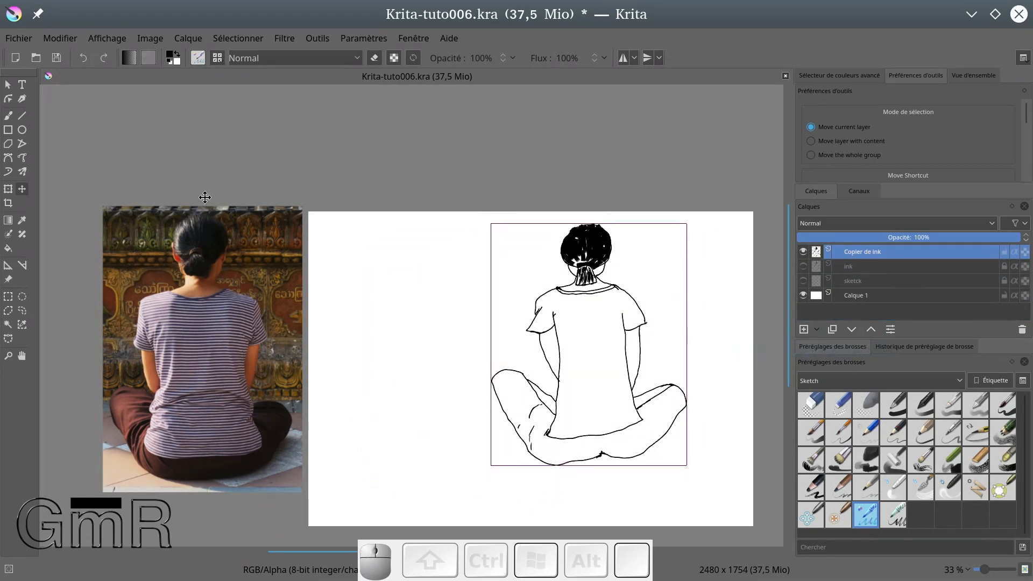
Step: Undo the moves of the copied ink figure
key(ctrl+z)
key(ctrl+z)
key(ctrl+z)
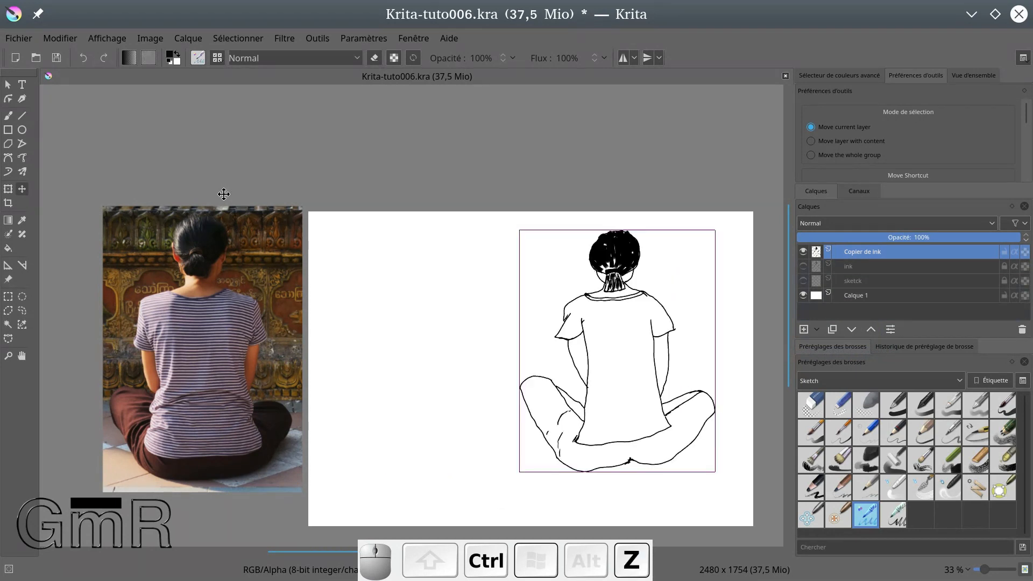
key(ctrl+z)
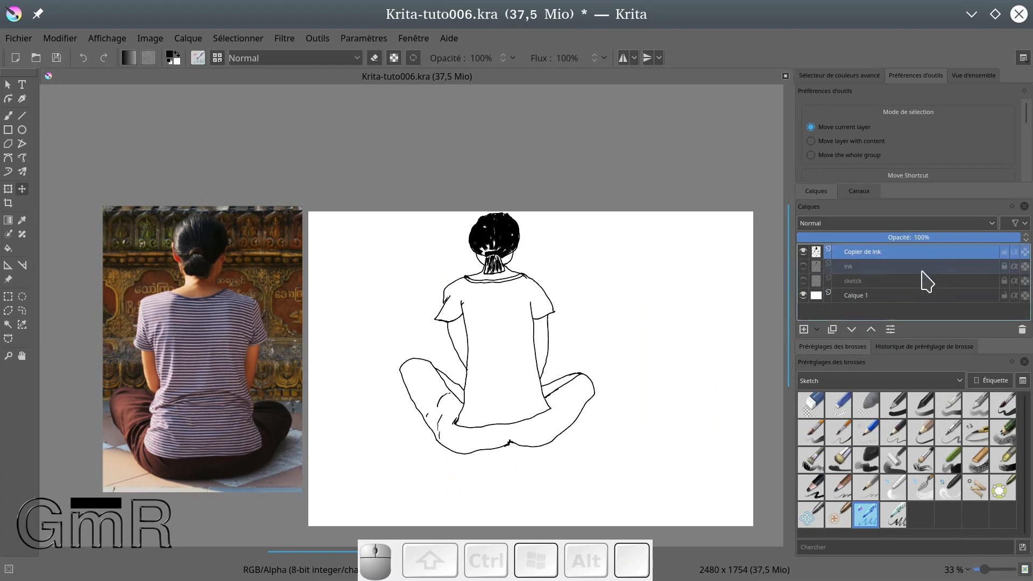
Step: Start a free transform on the copied ink with its options area enlarged, and mirror the figure horizontally back and forth
click(10, 191)
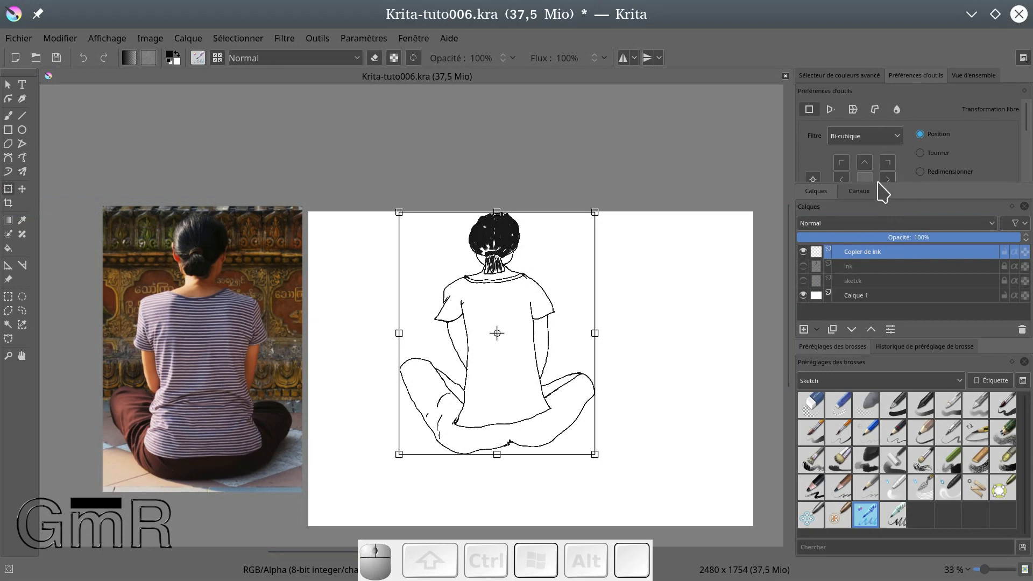
drag(906, 184, 912, 328)
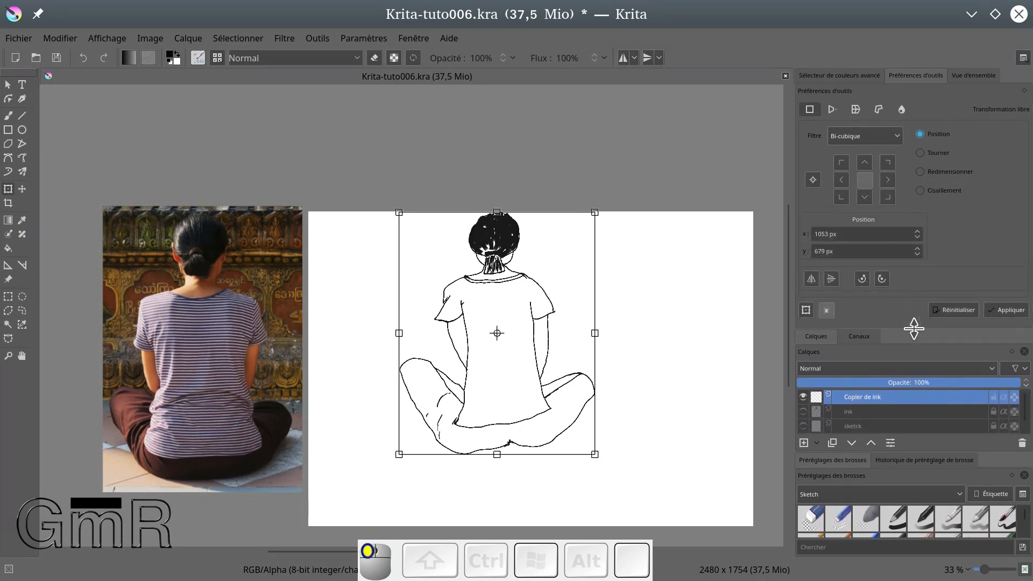
click(812, 278)
click(814, 281)
click(814, 281)
click(813, 280)
click(813, 281)
click(813, 281)
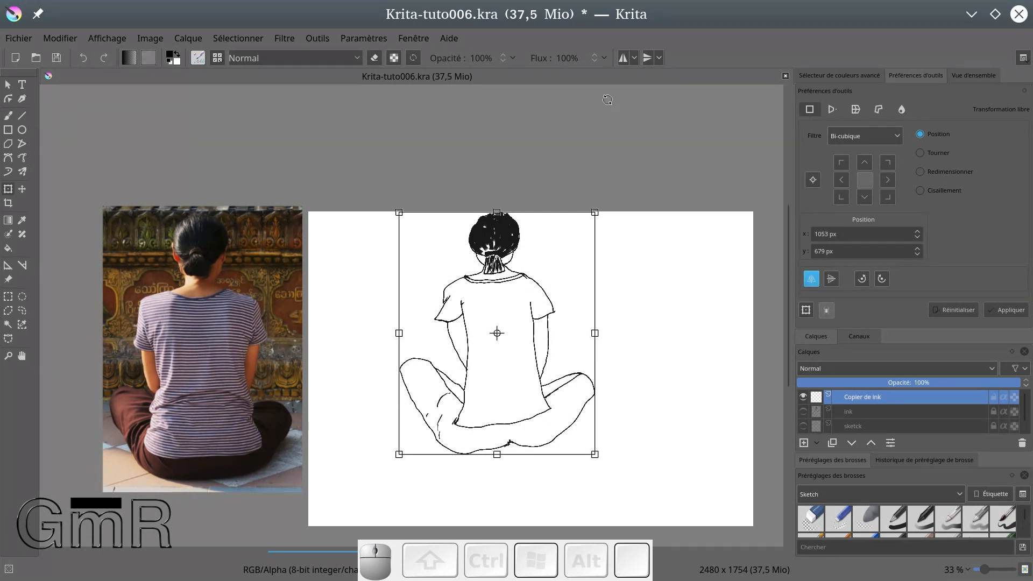
key(t)
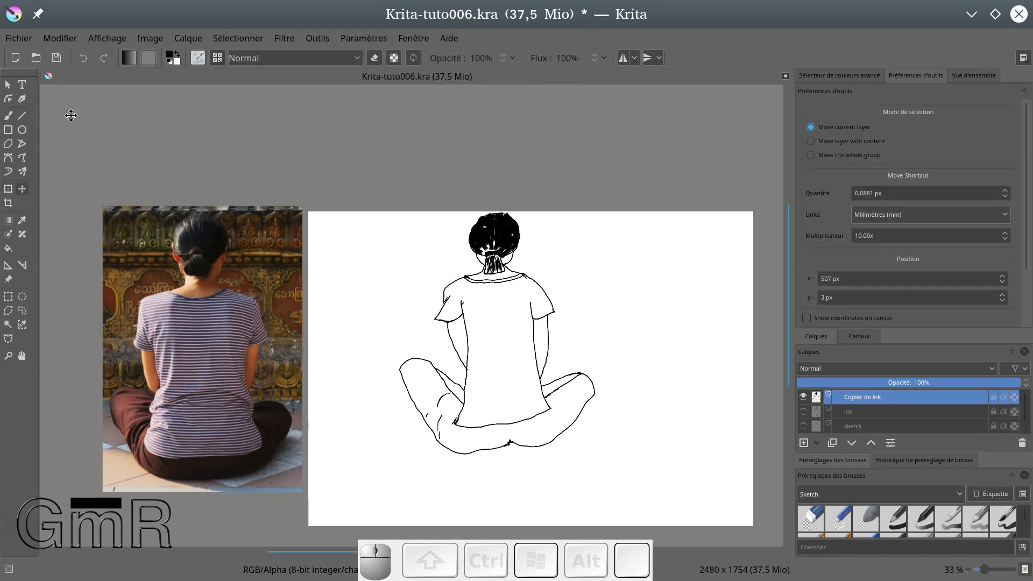
key(t)
drag(565, 269, 585, 268)
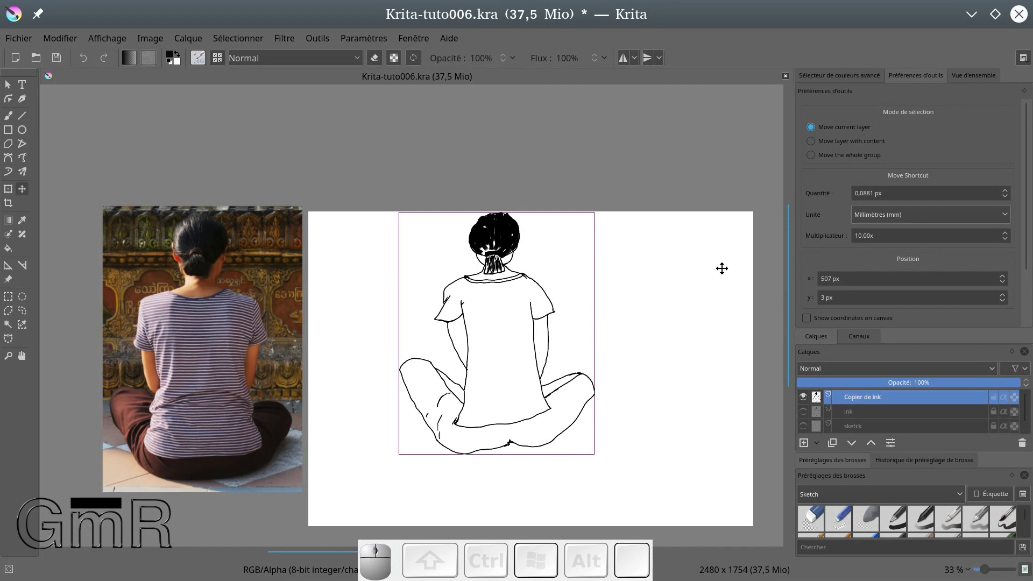
Step: With a free transform on the copied ink, mirror the figure vertically and back to its upright orientation
click(8, 188)
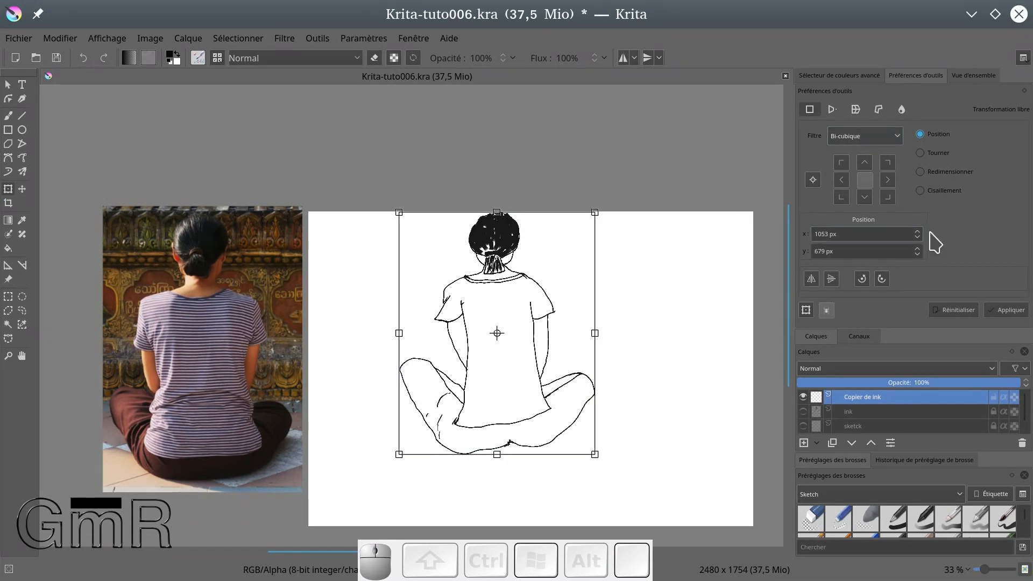
click(831, 279)
click(831, 282)
click(832, 282)
click(831, 282)
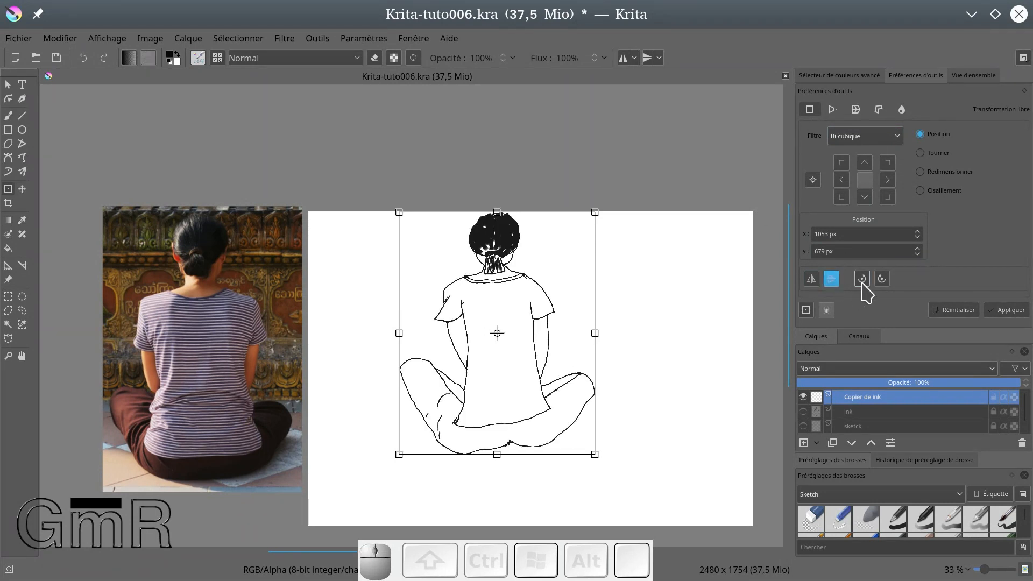
Step: Rotate the copied figure counter-clockwise through four quarter turns, and reset the transform
click(862, 279)
click(861, 281)
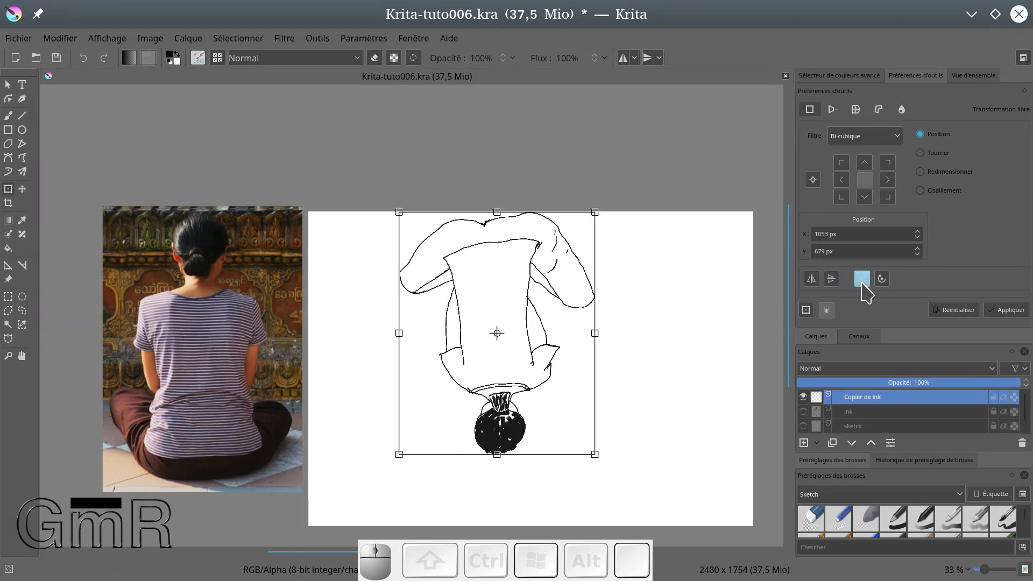
click(861, 281)
click(862, 279)
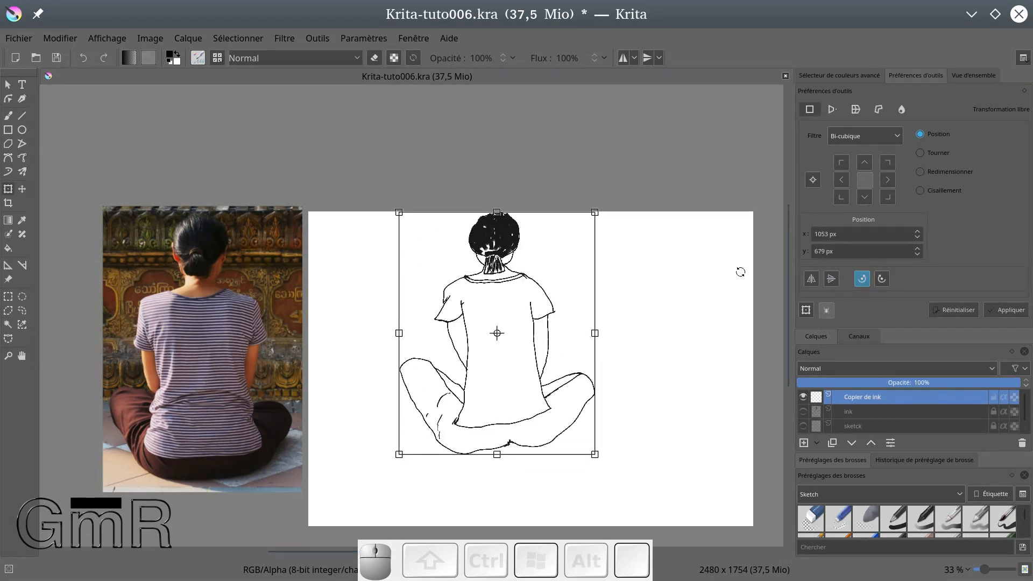
click(958, 310)
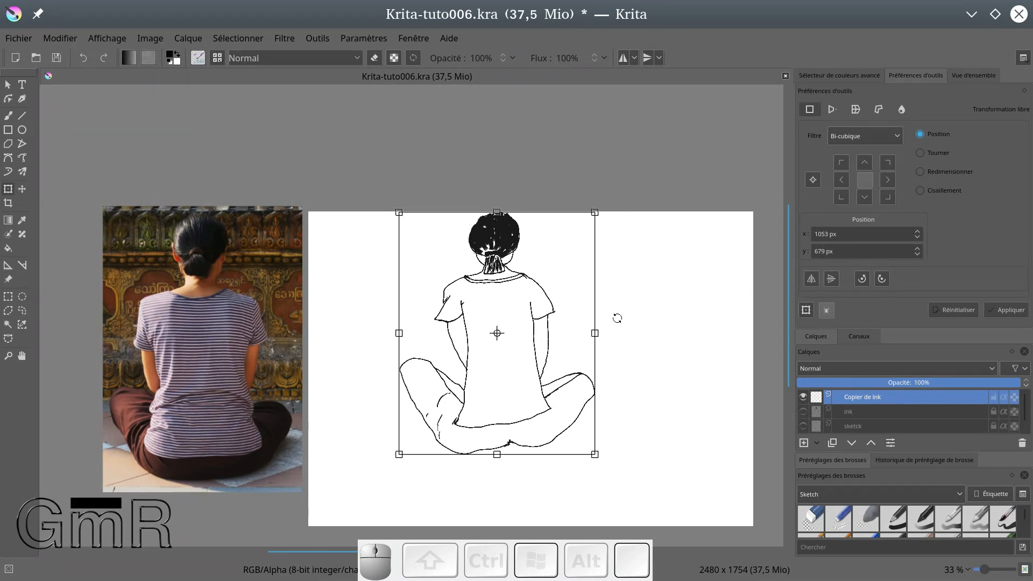
Step: Reposition the figure inside the transform, rotate it around its centre by its upper-right corner, and reset the transform
mouse_move(504, 281)
mouse_down()
mouse_move(566, 317)
mouse_move(504, 275)
mouse_move(481, 308)
mouse_up()
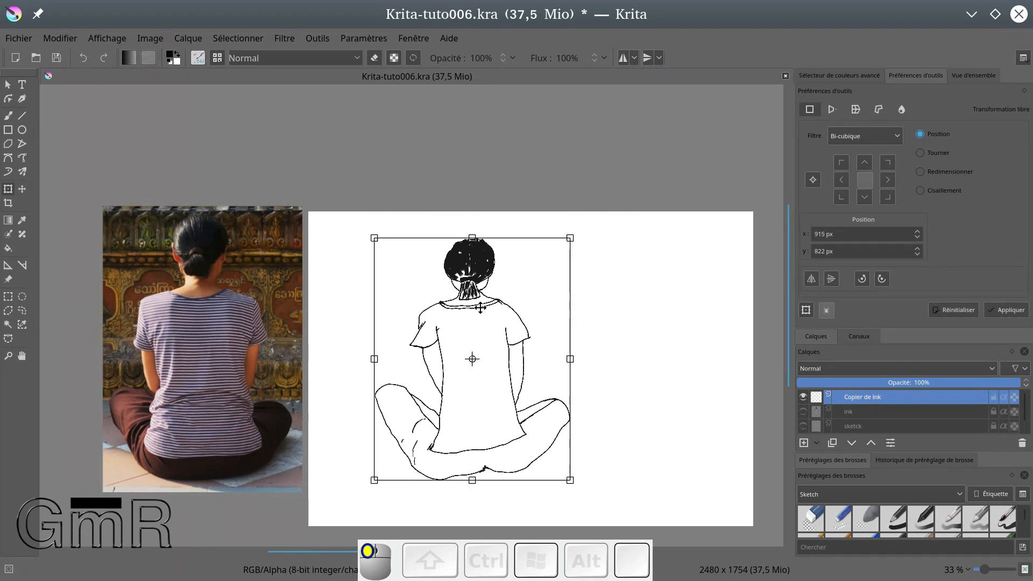
key(ctrl)
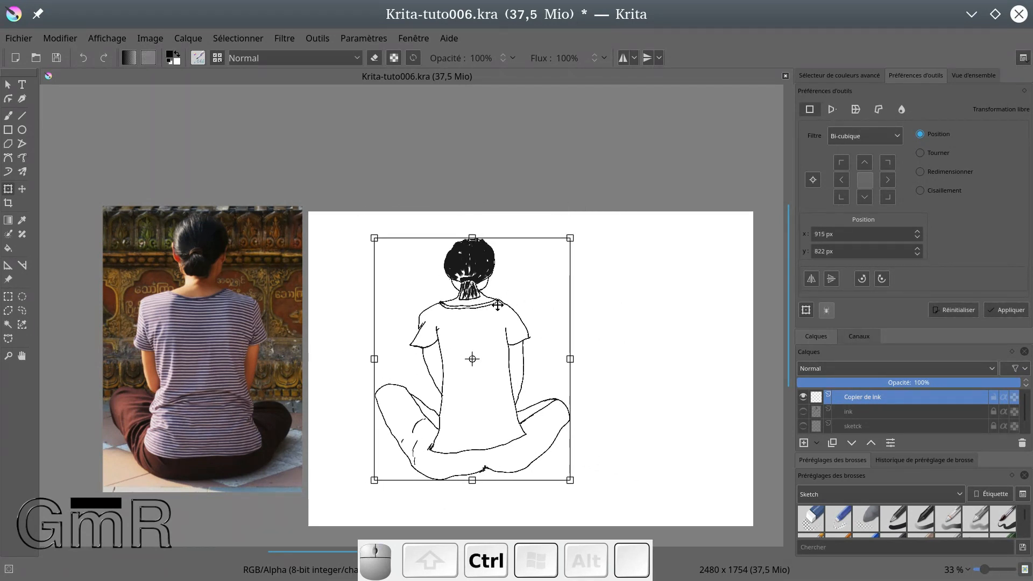
scroll(498, 304, up, 1)
drag(487, 328, 488, 303)
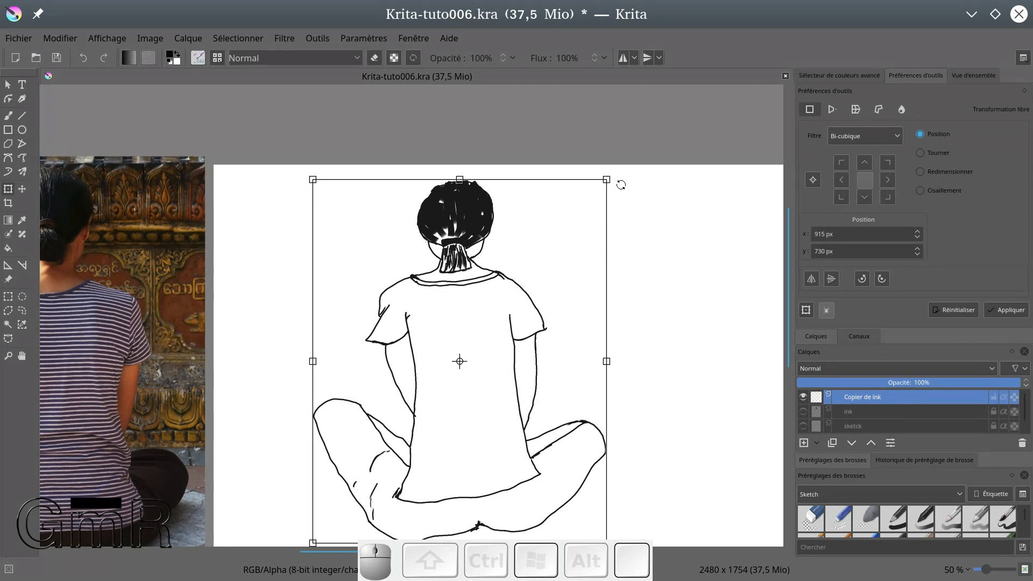
mouse_move(620, 184)
mouse_down()
mouse_move(673, 271)
mouse_move(609, 341)
mouse_move(612, 352)
mouse_move(595, 273)
mouse_move(578, 250)
mouse_move(450, 199)
mouse_move(331, 240)
mouse_move(347, 217)
mouse_move(439, 163)
mouse_move(547, 164)
mouse_move(586, 176)
mouse_move(609, 203)
mouse_up()
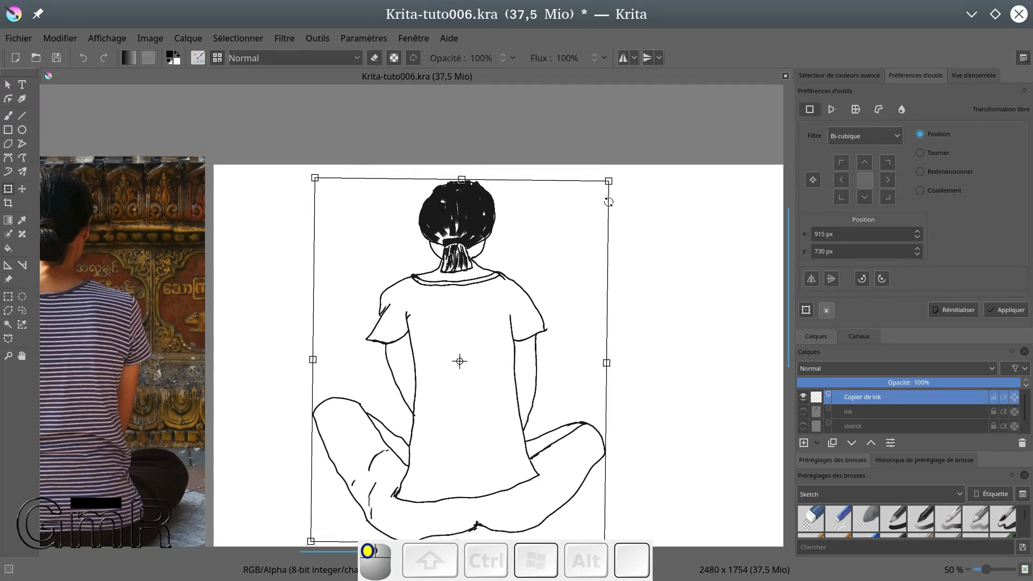
click(960, 308)
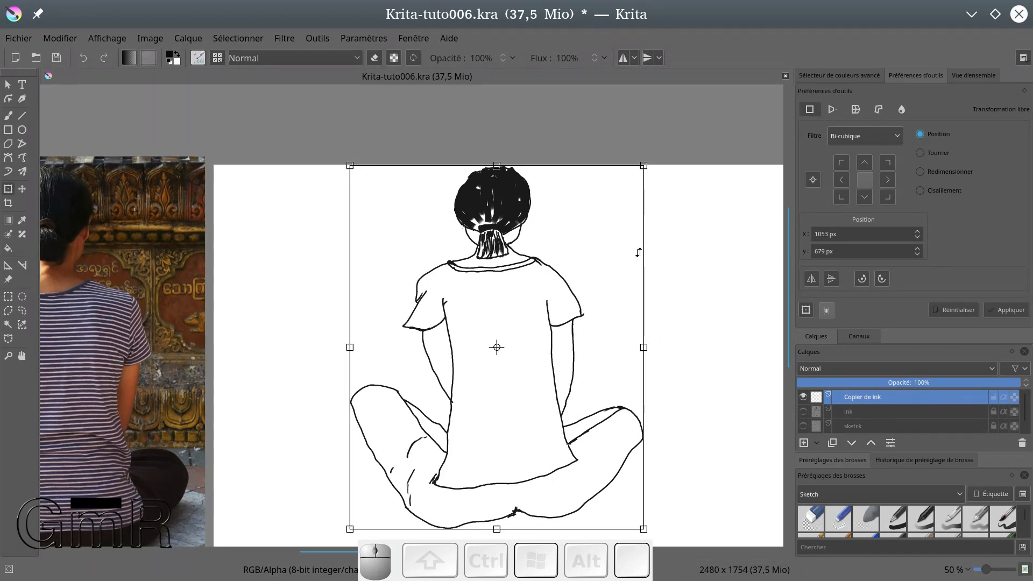
Step: Shear the figure from the side and top edges of its transform box, and reset the transform
mouse_move(638, 252)
mouse_down()
mouse_move(632, 321)
mouse_move(625, 184)
mouse_move(625, 256)
mouse_up()
mouse_move(564, 172)
mouse_down()
mouse_move(454, 173)
mouse_move(631, 192)
mouse_move(503, 188)
mouse_up()
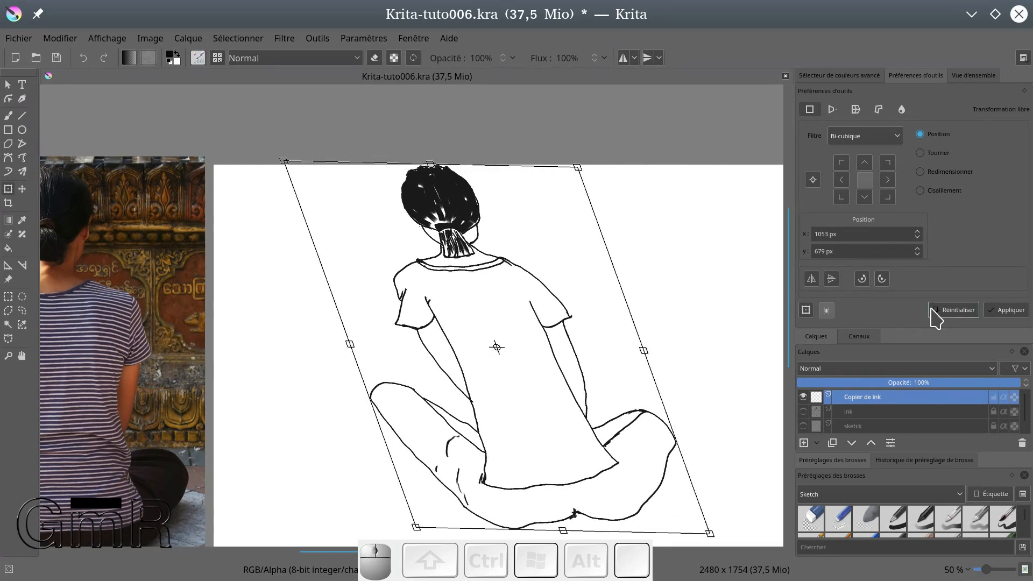
click(957, 310)
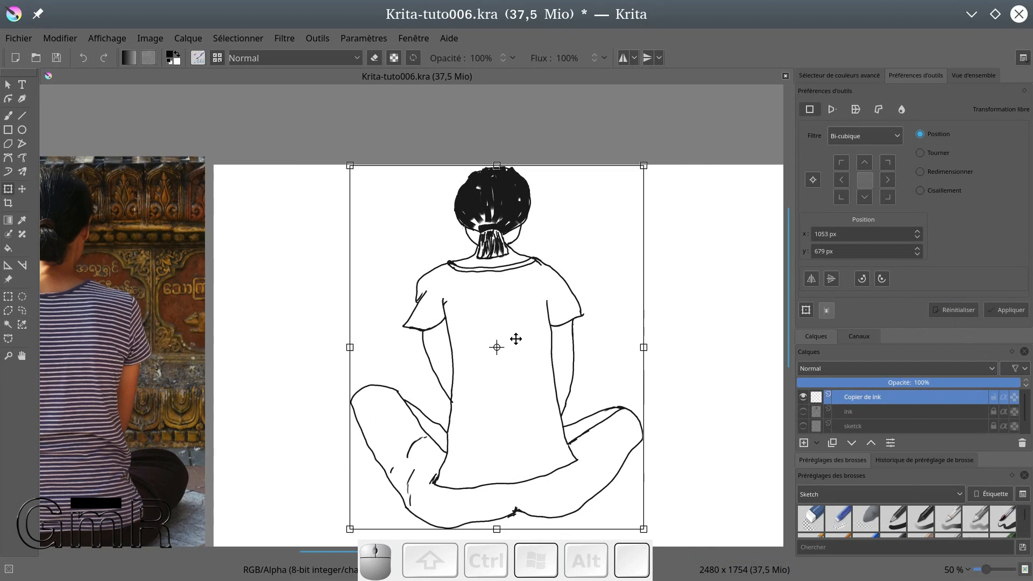
Step: Rotate the figure around a pivot relocated to the right knee and another on the left side, and reset the transform
drag(497, 347, 621, 409)
mouse_move(737, 399)
mouse_down()
mouse_move(726, 332)
mouse_move(736, 409)
mouse_up()
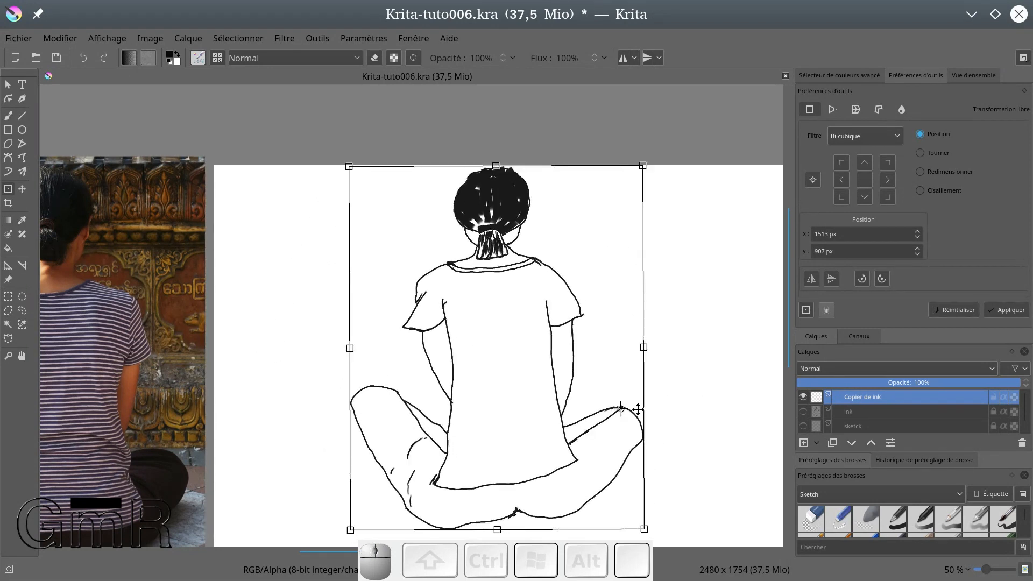
drag(622, 418, 392, 341)
mouse_move(724, 278)
mouse_down()
mouse_move(710, 414)
mouse_move(724, 288)
mouse_up()
click(953, 311)
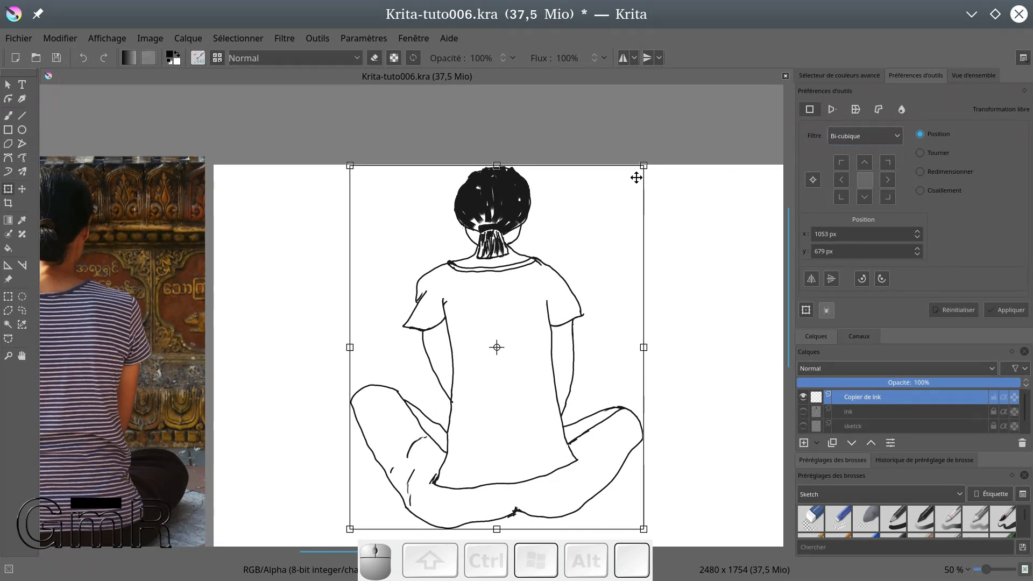
Step: Try shrinking the figure from its upper-right corner, reset it, and scale it down from the same corner again
mouse_move(644, 166)
mouse_down()
mouse_move(522, 267)
mouse_move(526, 355)
mouse_move(586, 259)
mouse_move(678, 252)
mouse_move(521, 253)
mouse_move(678, 228)
mouse_move(708, 182)
mouse_move(663, 200)
mouse_move(560, 202)
mouse_up()
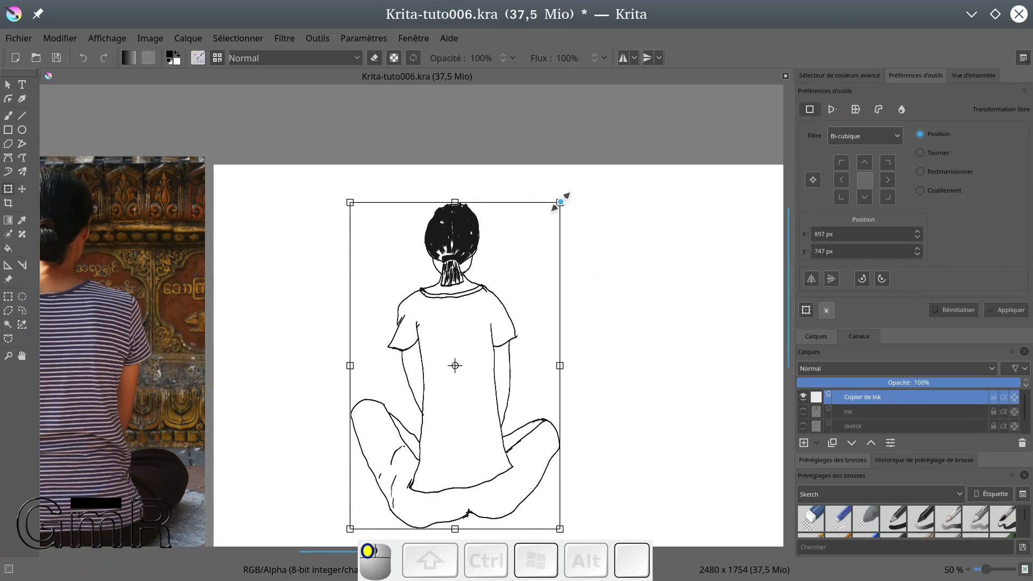
click(966, 310)
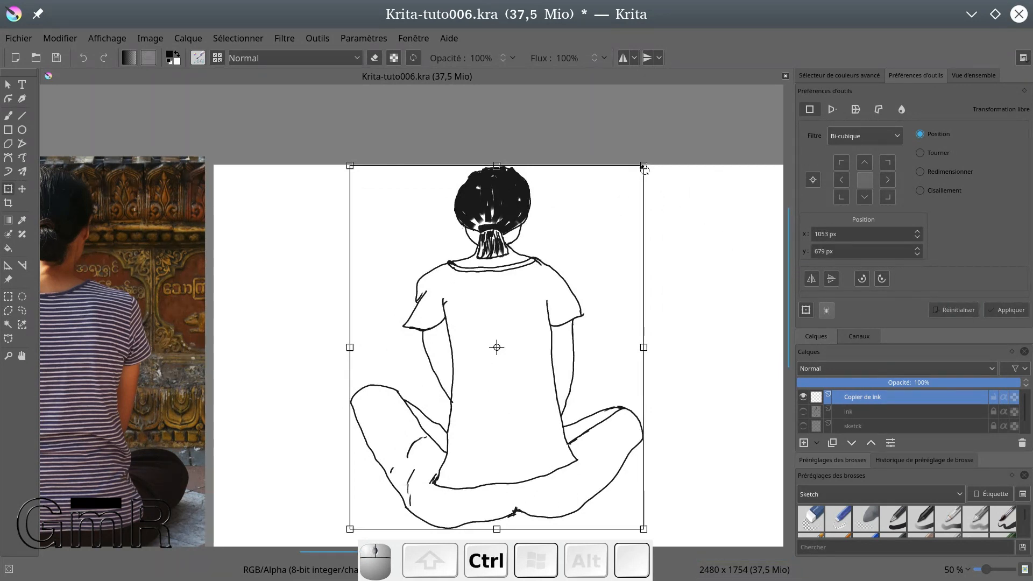
mouse_move(645, 166)
mouse_down()
mouse_move(553, 259)
mouse_move(705, 293)
mouse_move(502, 270)
mouse_move(549, 205)
mouse_move(628, 202)
mouse_up()
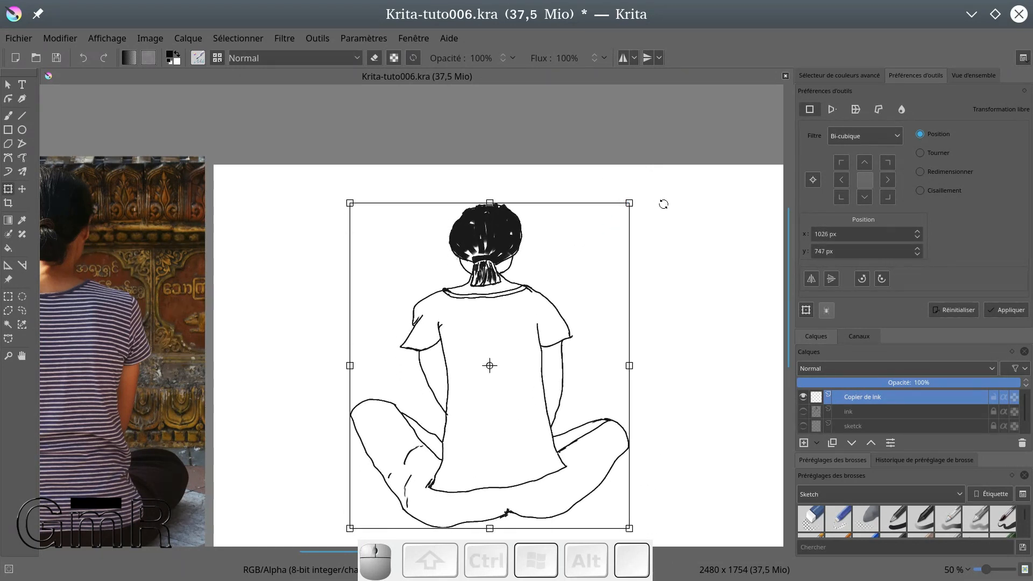
Step: Distort the figure in perspective by dragging its upper-right corner and outer edge area in the free transform, and reset the transform
key(ctrl)
mouse_move(632, 203)
mouse_down()
mouse_move(606, 219)
mouse_move(618, 237)
mouse_move(703, 205)
mouse_move(590, 268)
mouse_move(565, 339)
mouse_move(668, 311)
mouse_move(519, 224)
mouse_move(530, 332)
mouse_move(729, 231)
mouse_move(666, 247)
mouse_move(595, 228)
mouse_move(434, 253)
mouse_move(672, 264)
mouse_move(517, 253)
mouse_move(623, 297)
mouse_move(580, 239)
mouse_move(726, 284)
mouse_move(636, 223)
mouse_move(611, 272)
mouse_move(706, 272)
mouse_move(712, 210)
mouse_move(699, 223)
mouse_move(687, 202)
mouse_move(635, 224)
mouse_move(671, 226)
mouse_move(669, 235)
mouse_move(630, 240)
mouse_move(597, 175)
mouse_move(567, 208)
mouse_move(581, 222)
mouse_up()
drag(676, 266, 607, 288)
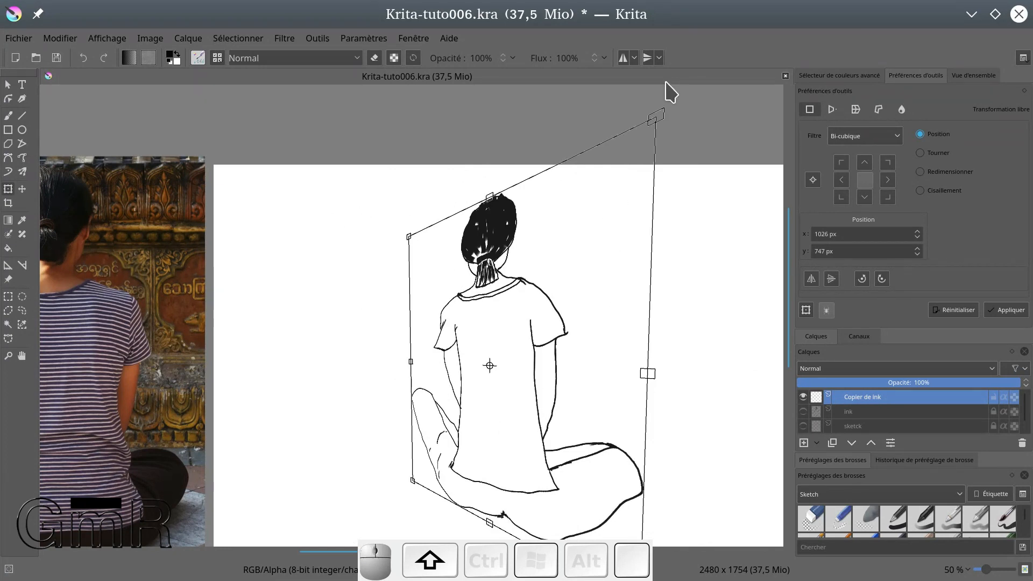
drag(648, 119, 546, 198)
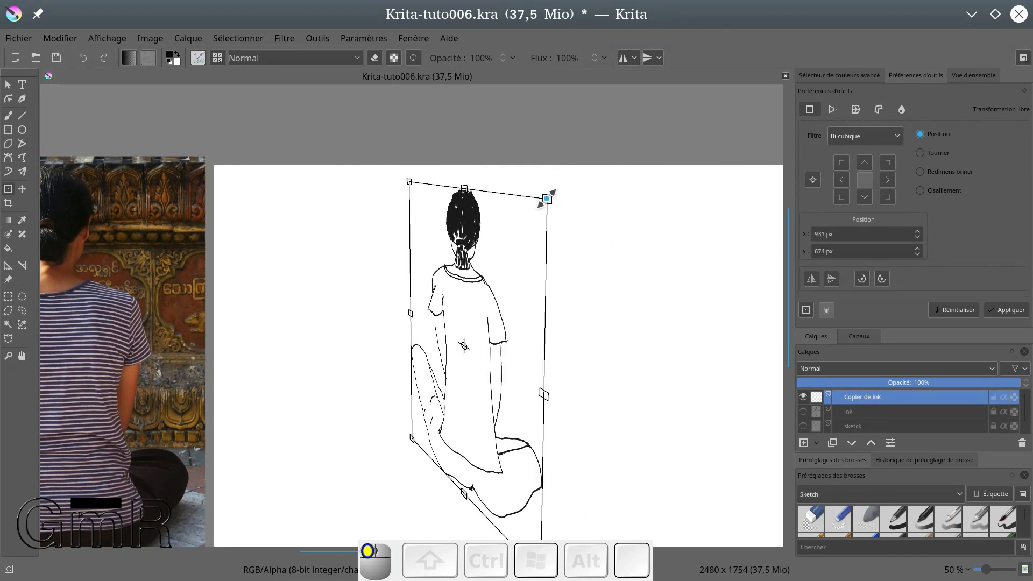
click(954, 312)
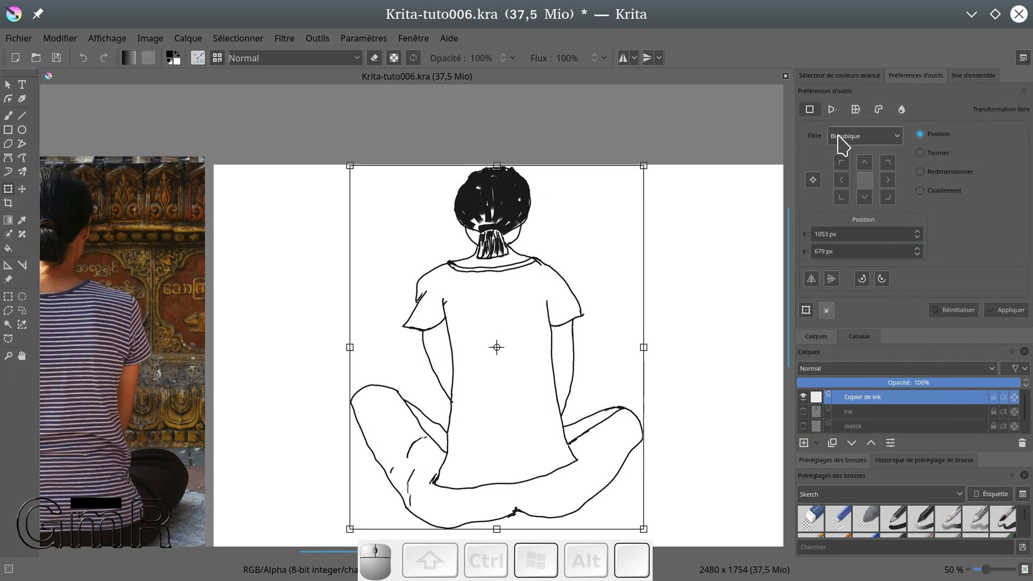
Step: Switch to the Perspective transform, foreshorten the figure's right side with its two right corners, and shift the vanishing point
click(833, 110)
scroll(663, 187, down, 2)
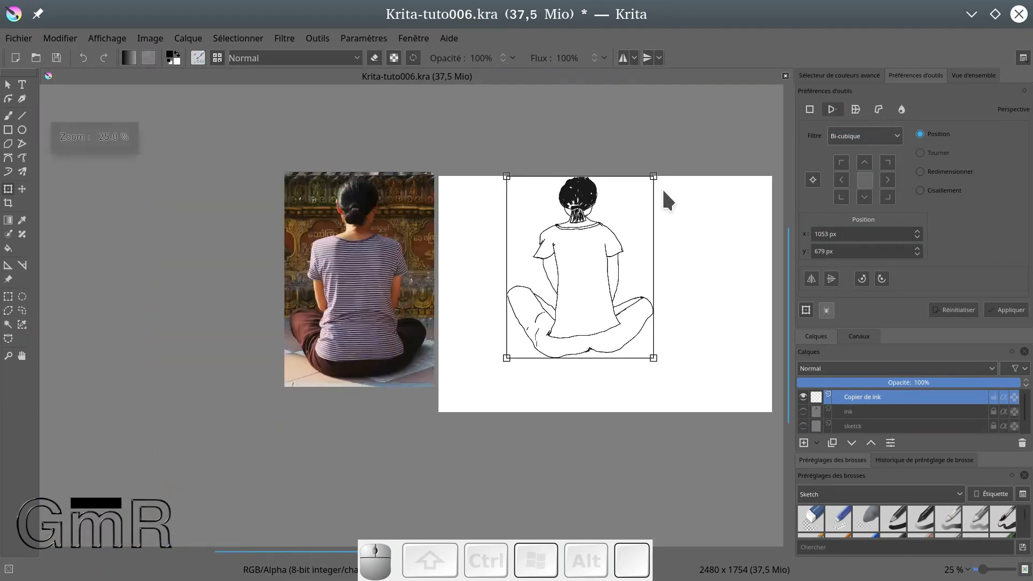
mouse_move(658, 177)
mouse_down()
mouse_move(668, 254)
mouse_move(667, 242)
mouse_up()
mouse_move(655, 362)
mouse_down()
mouse_move(655, 316)
mouse_move(621, 327)
mouse_move(672, 319)
mouse_move(663, 310)
mouse_up()
scroll(754, 283, up, 2)
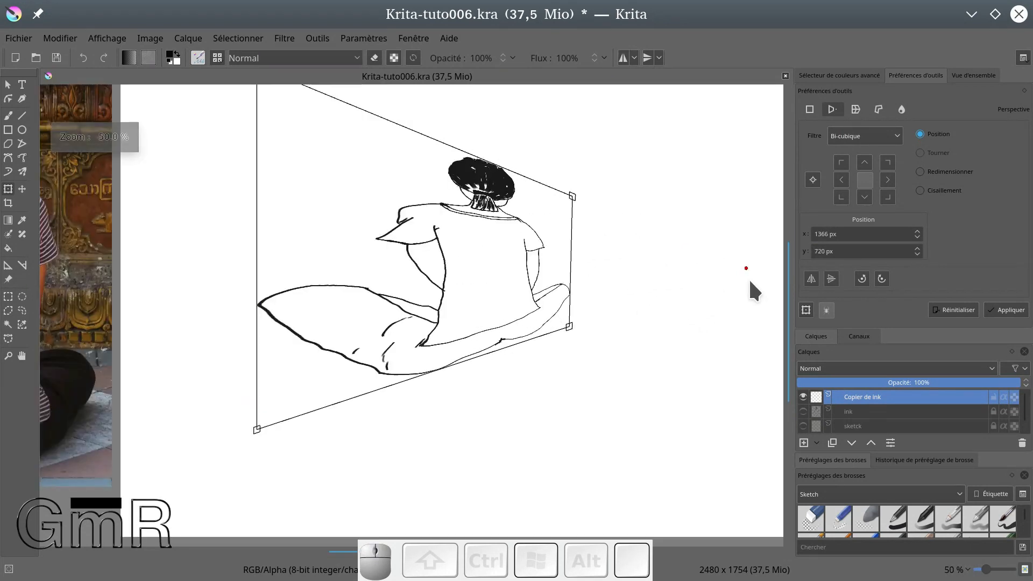
mouse_move(746, 275)
mouse_down()
mouse_move(591, 272)
mouse_move(749, 273)
mouse_move(733, 184)
mouse_move(712, 240)
mouse_move(708, 309)
mouse_move(588, 280)
mouse_move(901, 260)
mouse_move(705, 262)
mouse_up()
Step: Lower the perspective box's upper-left corner, shift the figure left and adjust its vanishing point, and reset the transform
scroll(673, 264, down, 3)
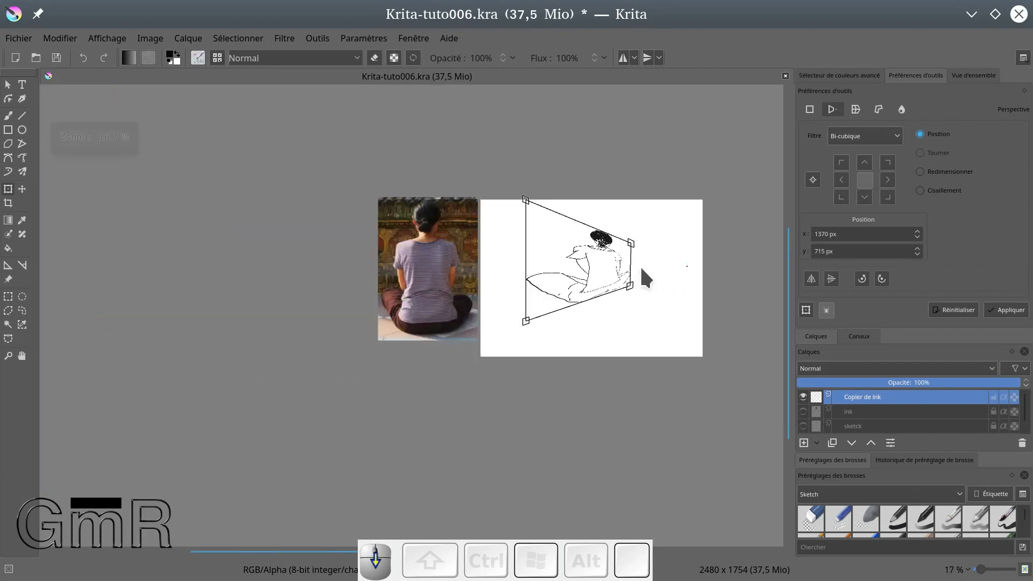
drag(526, 200, 524, 231)
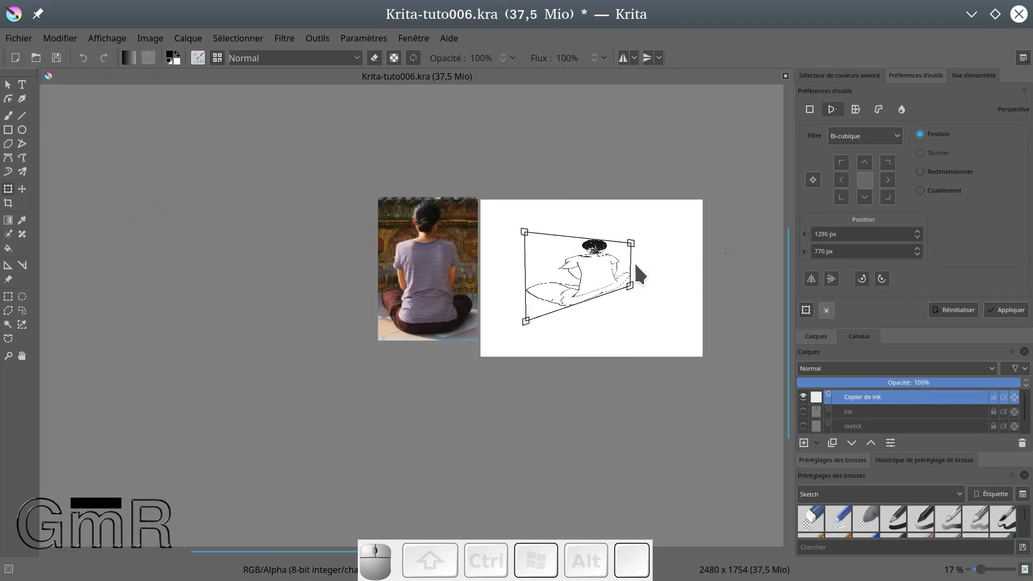
drag(584, 267, 559, 265)
scroll(683, 260, up, 2)
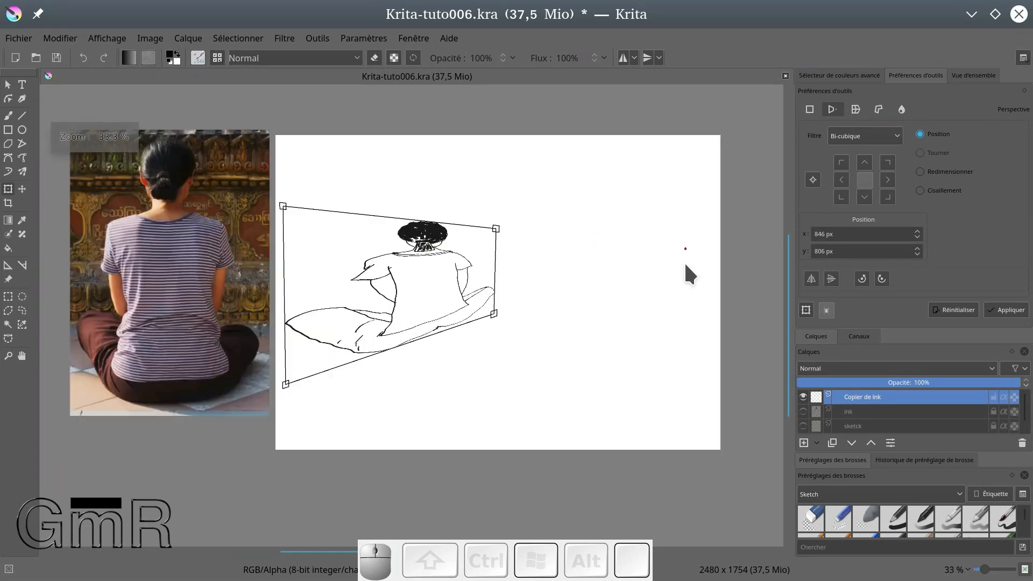
mouse_move(684, 249)
mouse_down()
mouse_move(581, 247)
mouse_move(527, 284)
mouse_move(749, 243)
mouse_move(738, 205)
mouse_move(699, 243)
mouse_up()
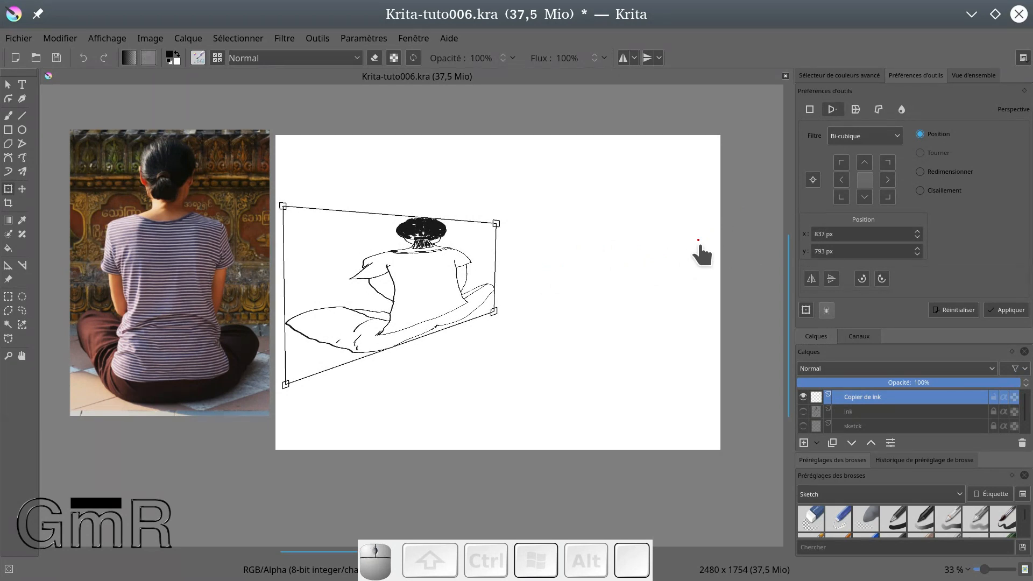
click(957, 310)
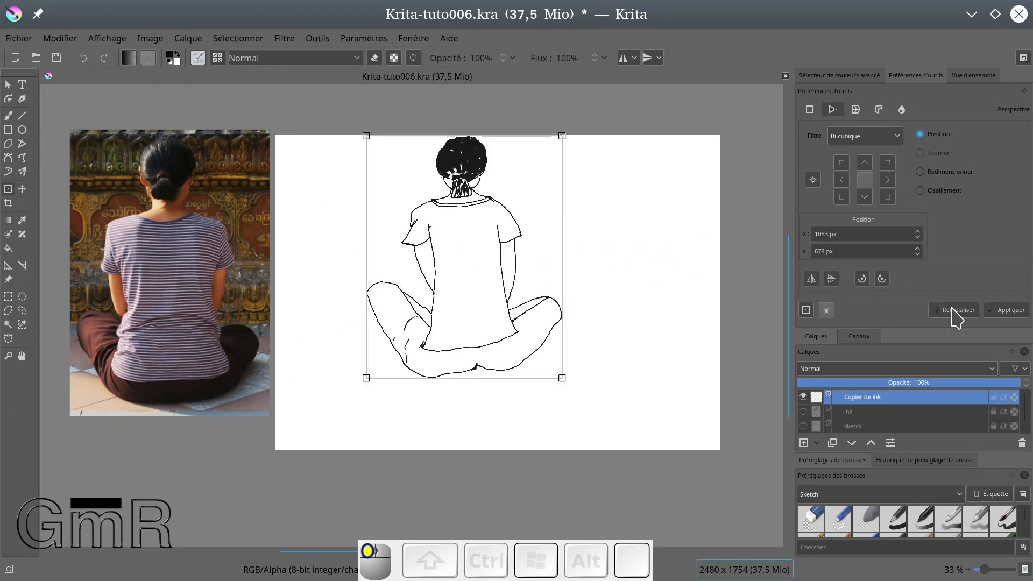
Step: Switch to the Warp transform, rotate the whole anchor grid slightly, and reset it
click(854, 110)
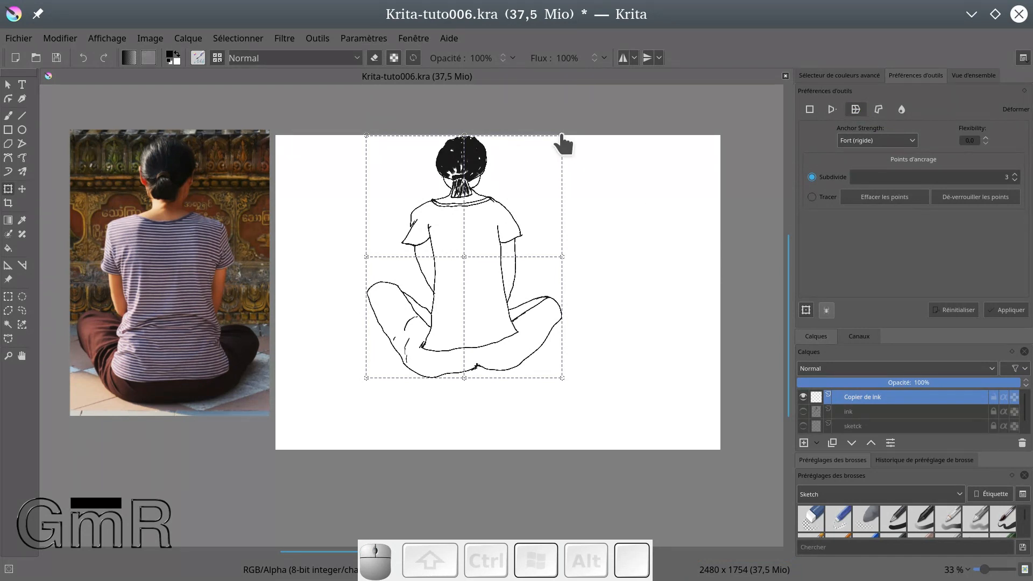
mouse_move(583, 157)
mouse_down()
mouse_move(579, 187)
mouse_move(587, 159)
mouse_move(575, 153)
mouse_up()
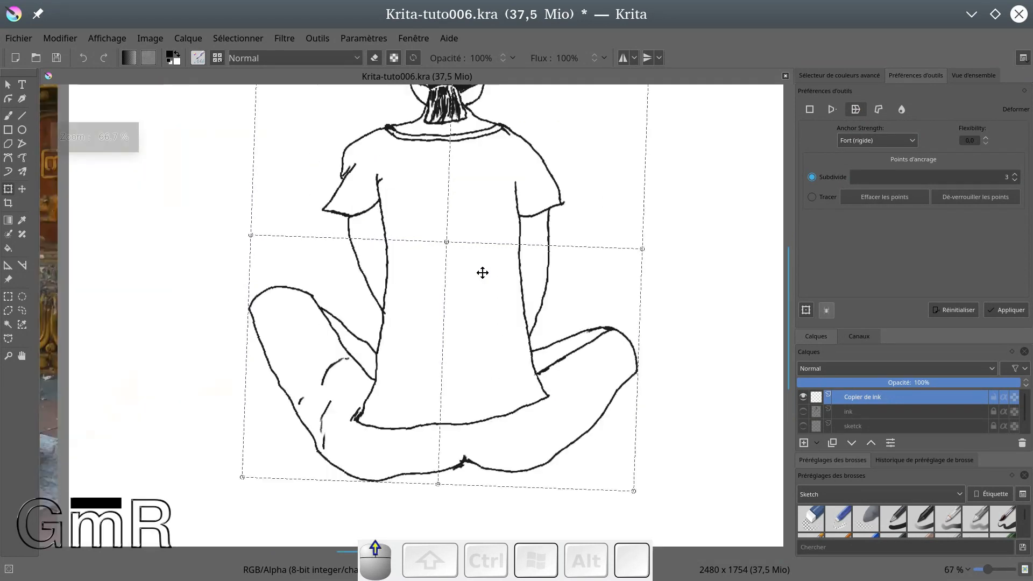
scroll(481, 273, up, 3)
scroll(482, 273, down, 1)
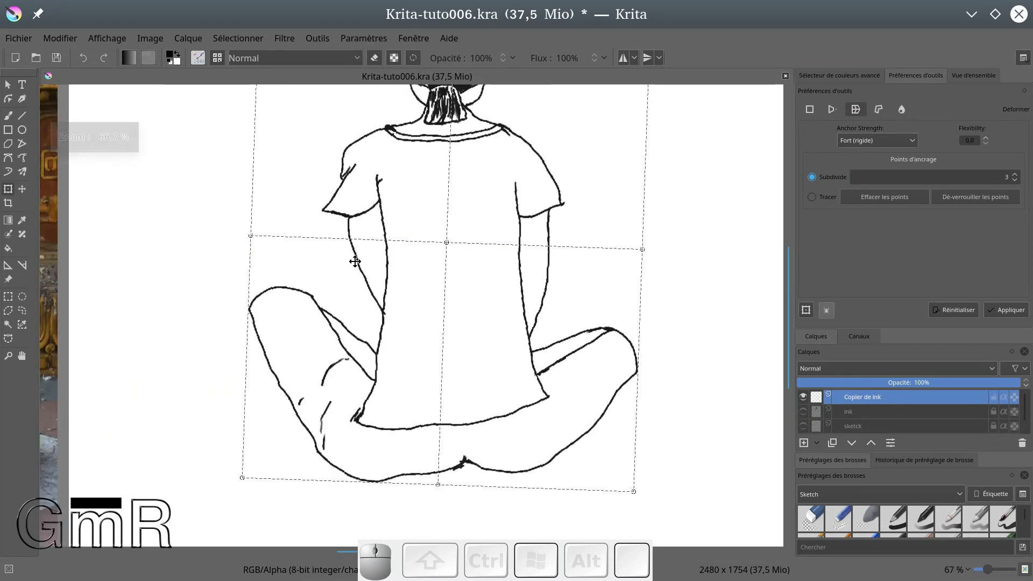
click(953, 309)
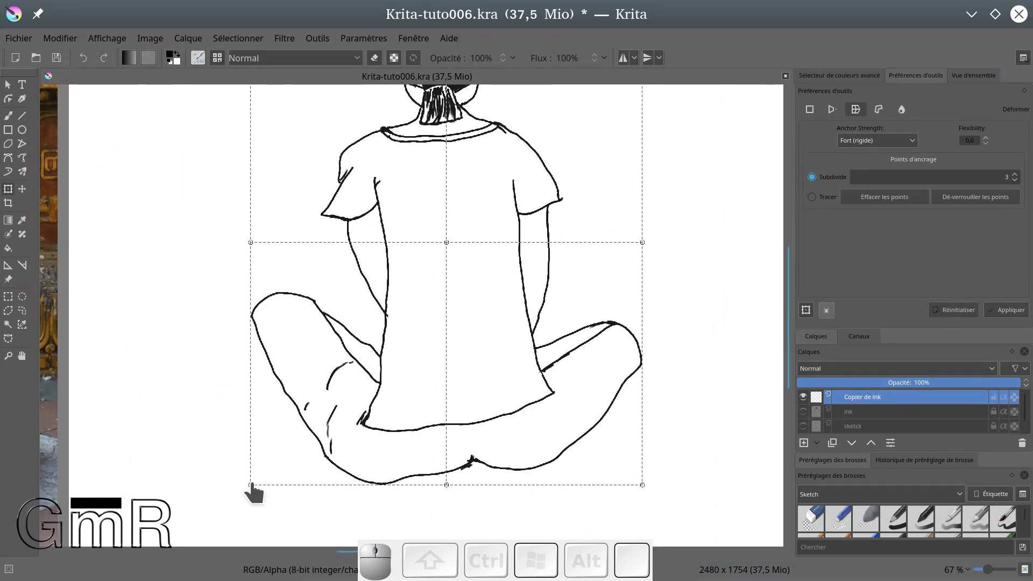
Step: Warp the left knee and leg by moving the lower-left anchor point outward and inward, and discard the deformation
mouse_move(251, 484)
mouse_down()
mouse_move(192, 448)
mouse_move(240, 478)
mouse_move(202, 467)
mouse_move(241, 474)
mouse_move(190, 433)
mouse_up()
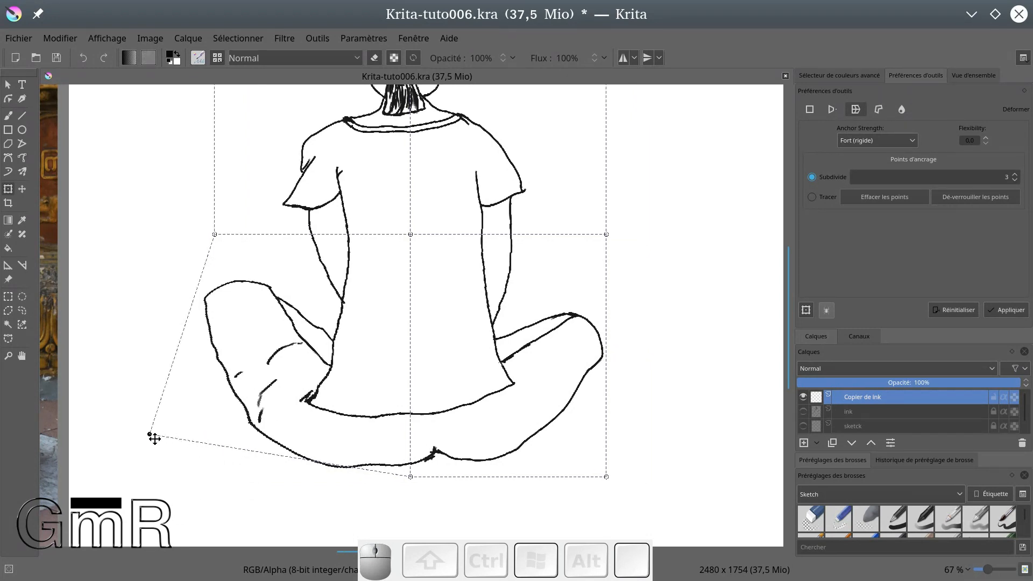
mouse_move(153, 436)
mouse_down()
mouse_move(232, 463)
mouse_move(234, 477)
mouse_up()
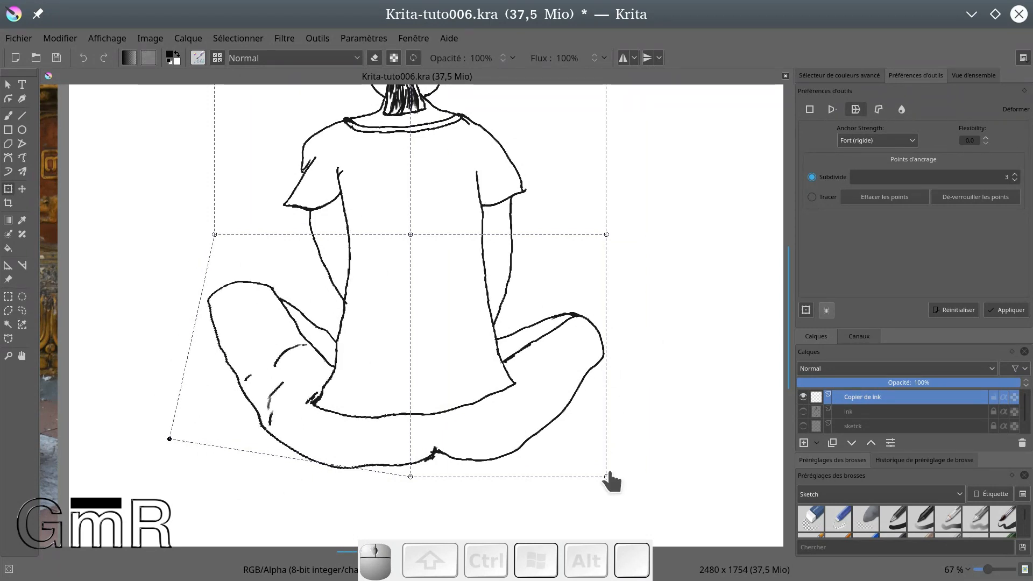
mouse_move(607, 477)
mouse_down()
mouse_move(625, 477)
mouse_move(591, 477)
mouse_move(609, 476)
mouse_up()
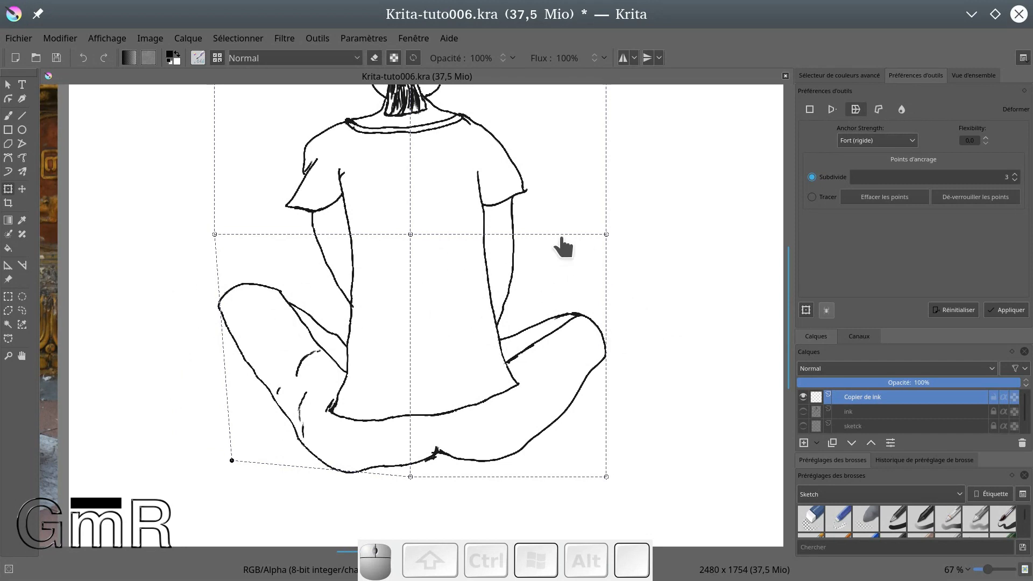
click(877, 198)
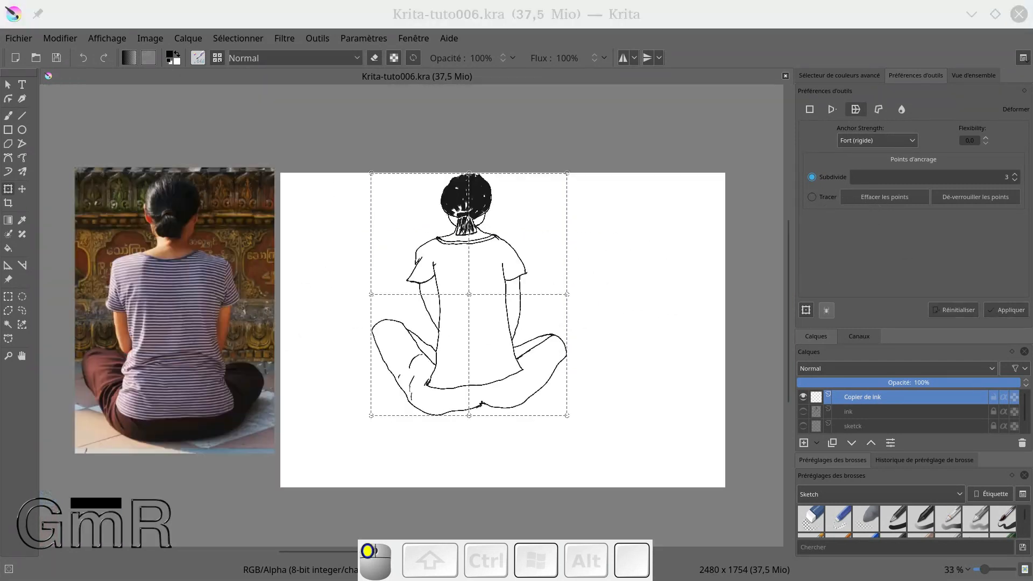
Step: Raise the warp grid subdivision to 7 and adjust the anchor point beside the left knee
click(1015, 175)
click(1015, 174)
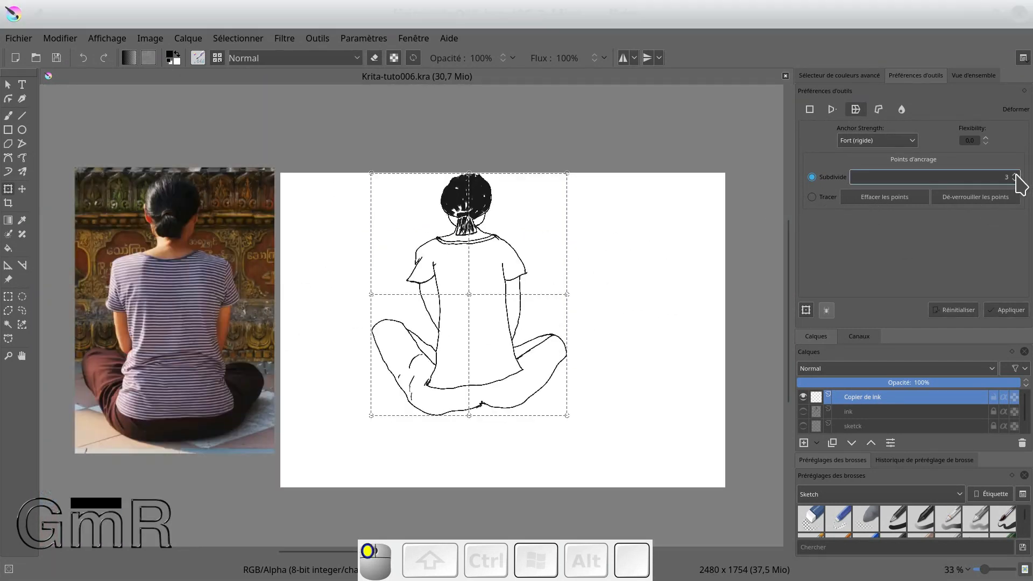
click(1015, 174)
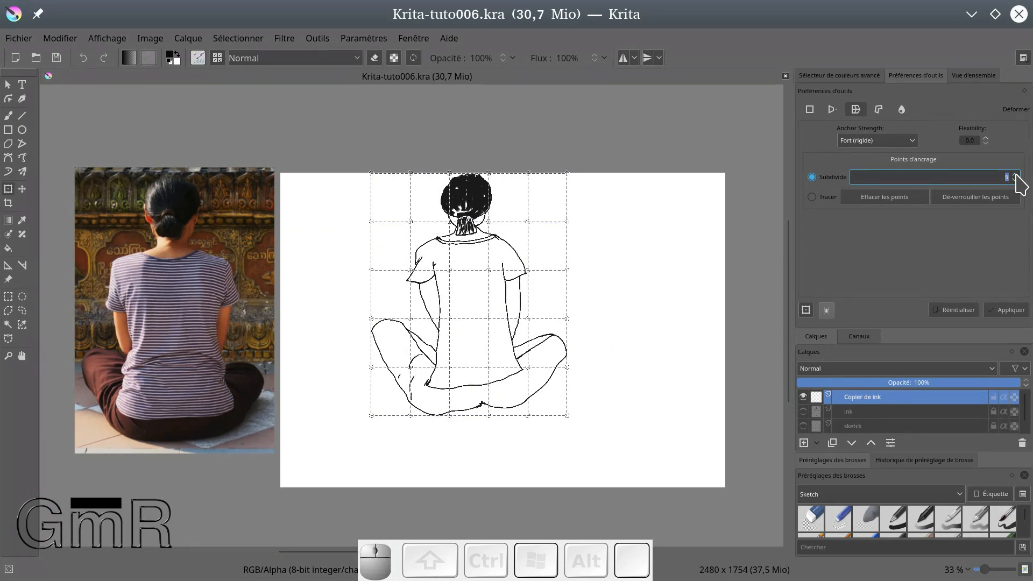
click(1015, 174)
scroll(465, 376, up, 3)
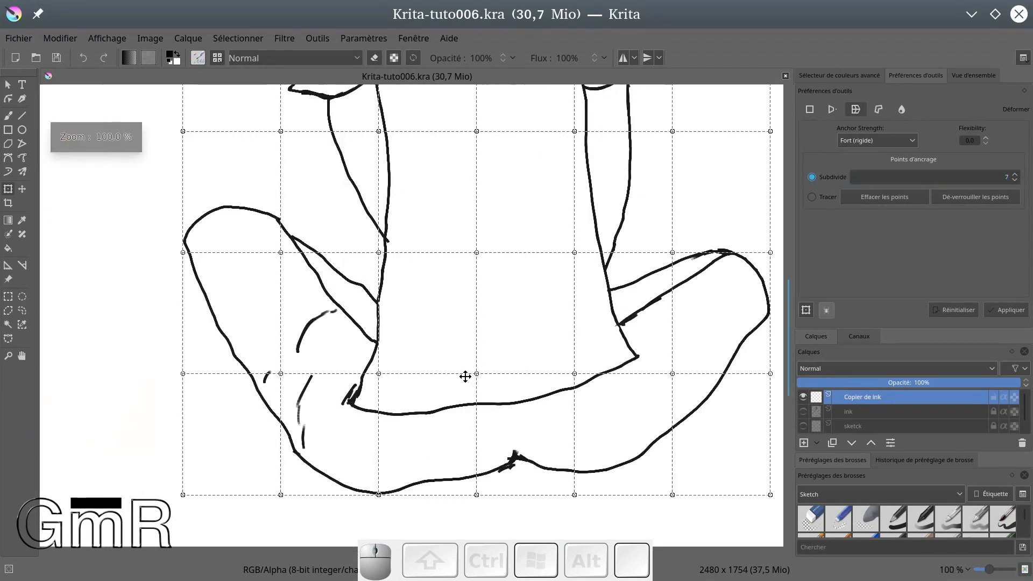
drag(281, 257, 280, 257)
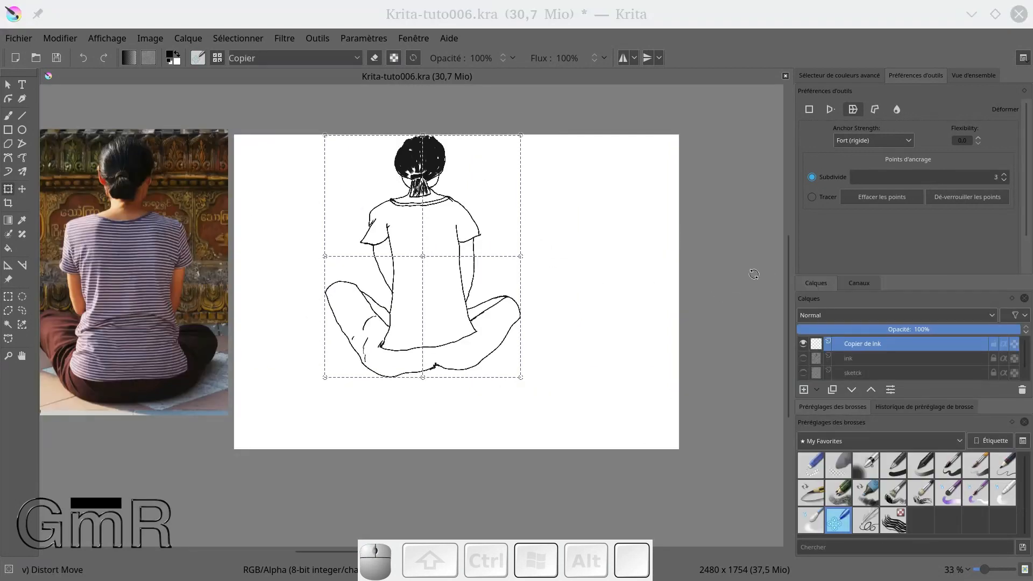
Step: Switch to the Cage transform, place three cage points around the figure's left side, and enable Deform Layer
click(875, 109)
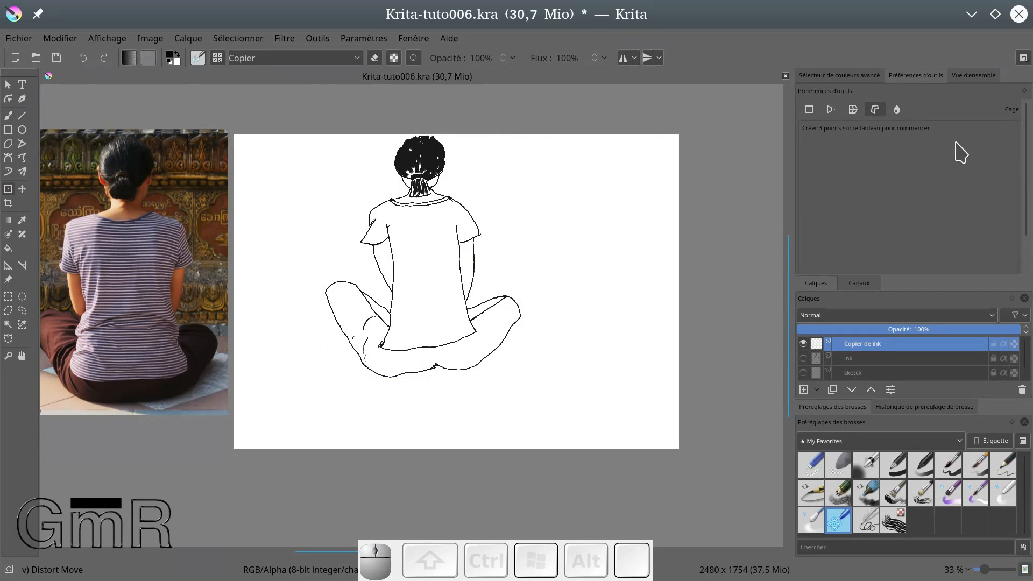
click(360, 147)
click(259, 321)
click(522, 393)
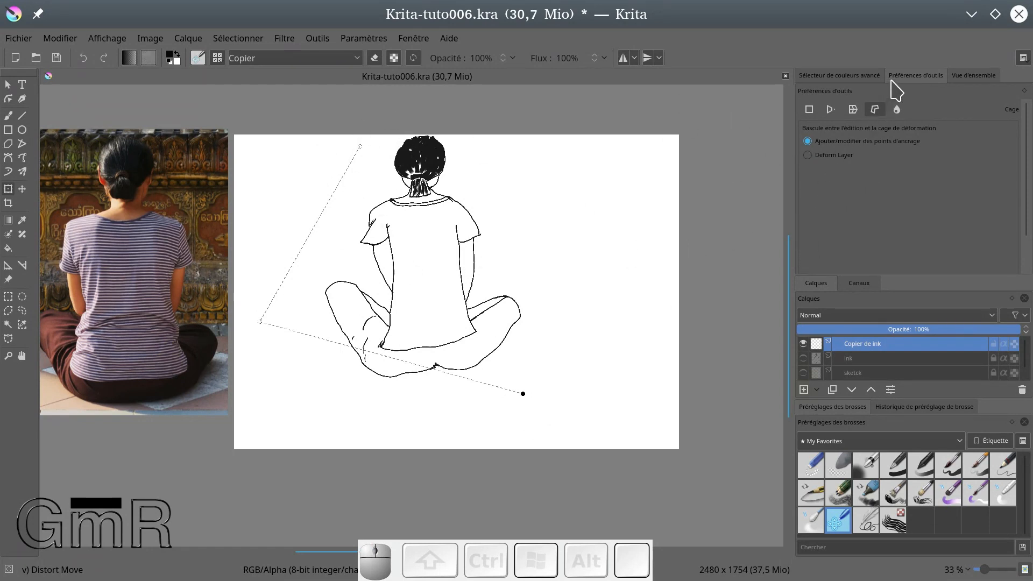
click(813, 155)
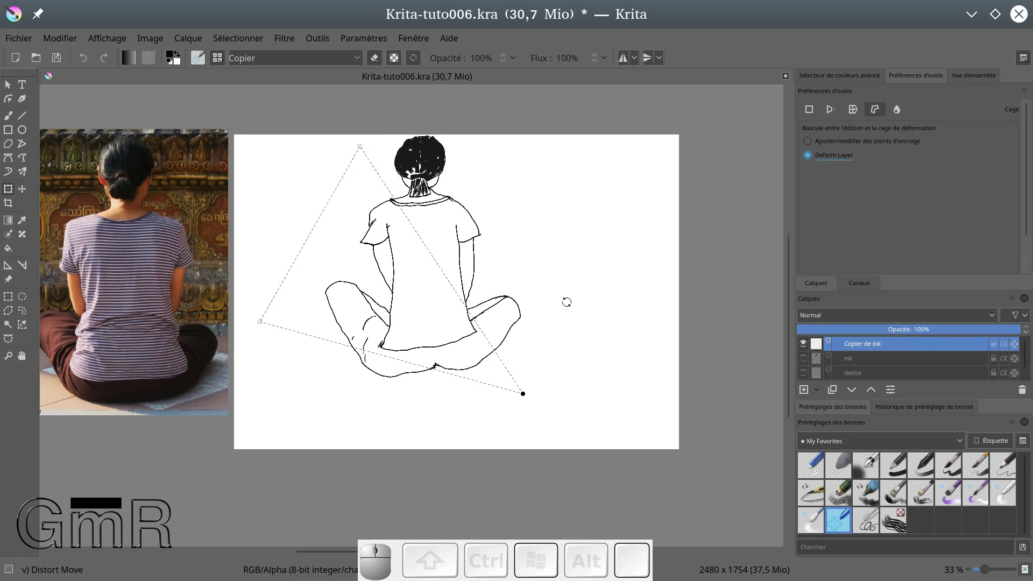
Step: Deform the figure by rotating the triangular cage and moving its lower-right and top points
mouse_move(566, 386)
mouse_down()
mouse_move(581, 318)
mouse_move(572, 355)
mouse_up()
mouse_move(419, 310)
mouse_down()
mouse_move(369, 325)
mouse_move(415, 307)
mouse_up()
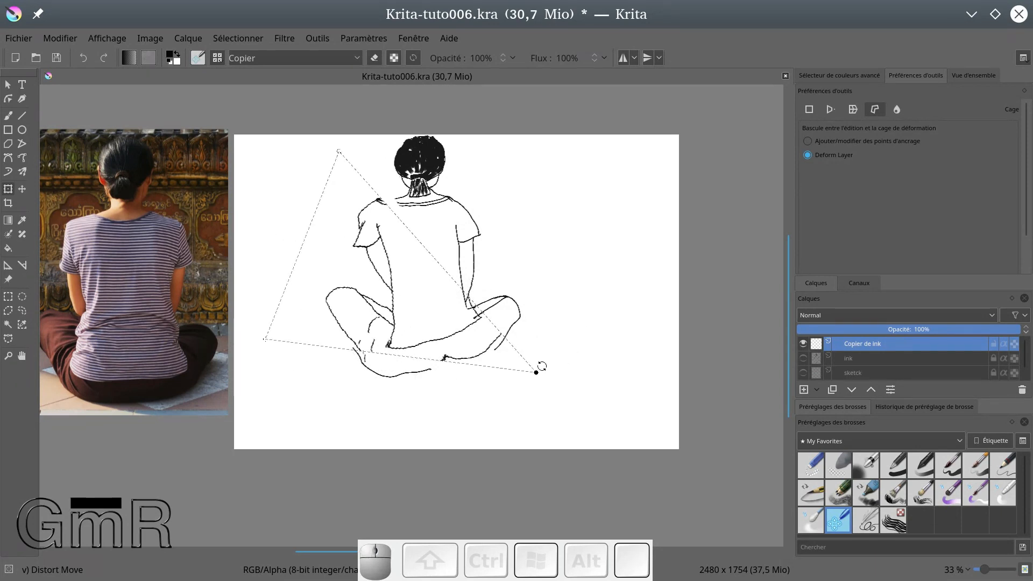
mouse_move(535, 371)
mouse_down()
mouse_move(380, 320)
mouse_move(356, 291)
mouse_move(364, 316)
mouse_move(536, 369)
mouse_up()
drag(535, 359, 535, 358)
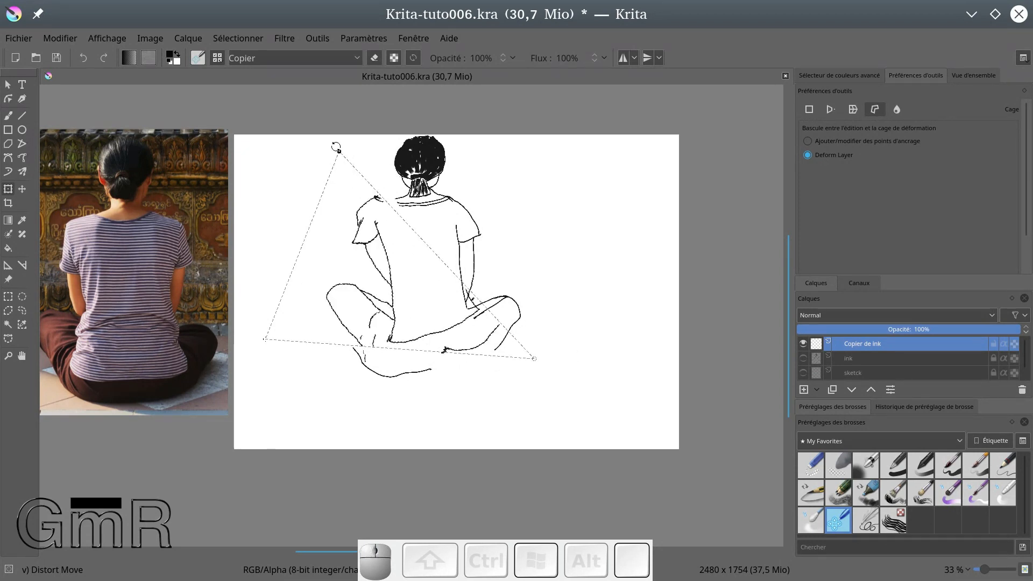
drag(339, 152, 368, 165)
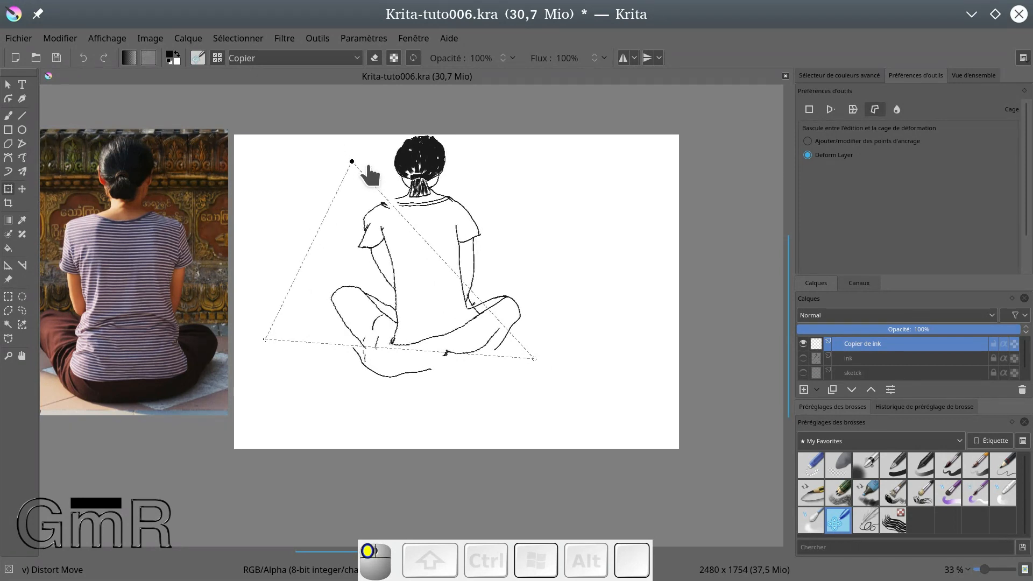
Step: Return to editing the cage's anchor points and move the left point next to the left knee
click(852, 141)
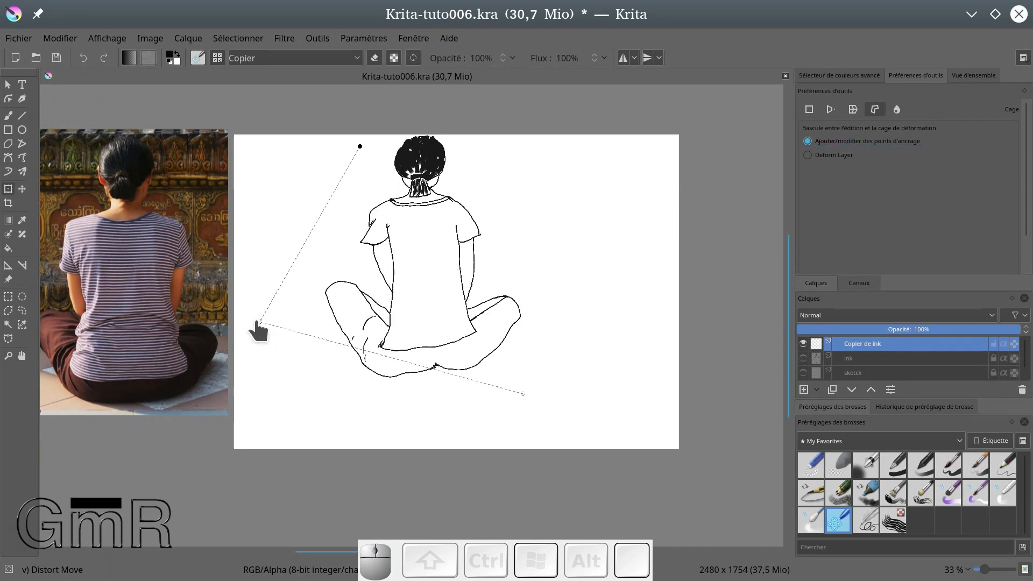
scroll(302, 328, up, 5)
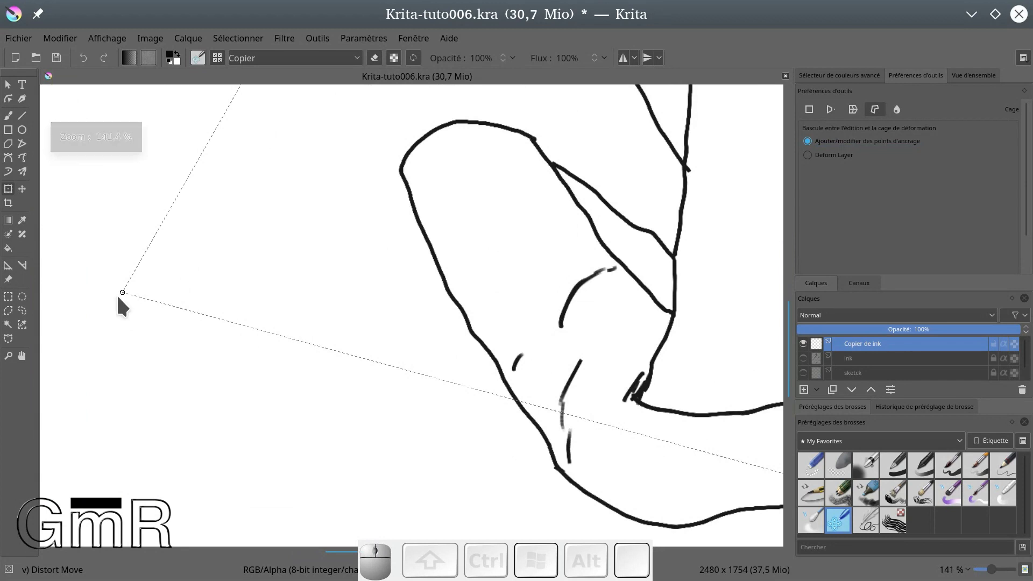
drag(123, 293, 388, 177)
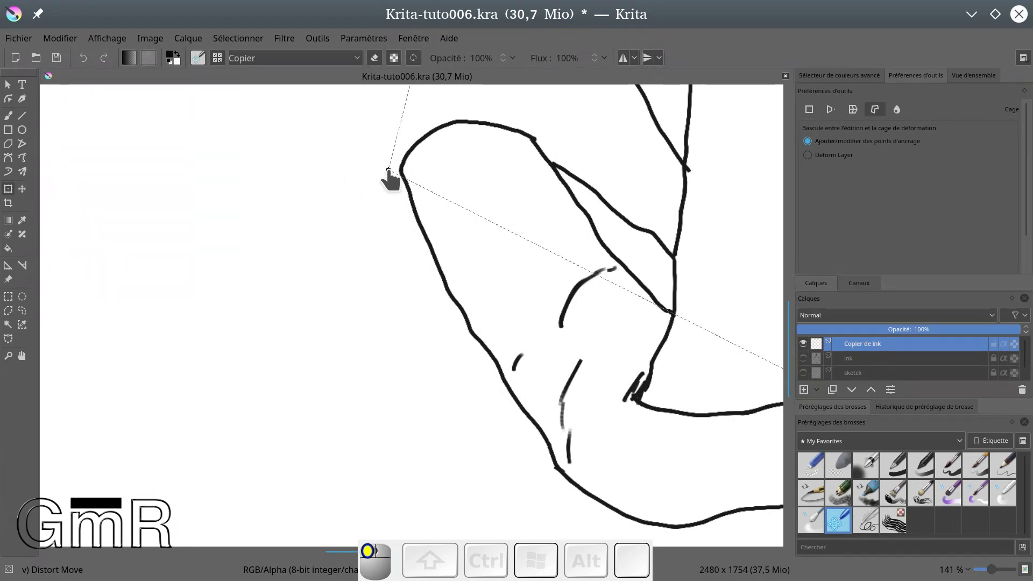
scroll(442, 248, up, 2)
scroll(443, 251, down, 5)
drag(531, 198, 439, 409)
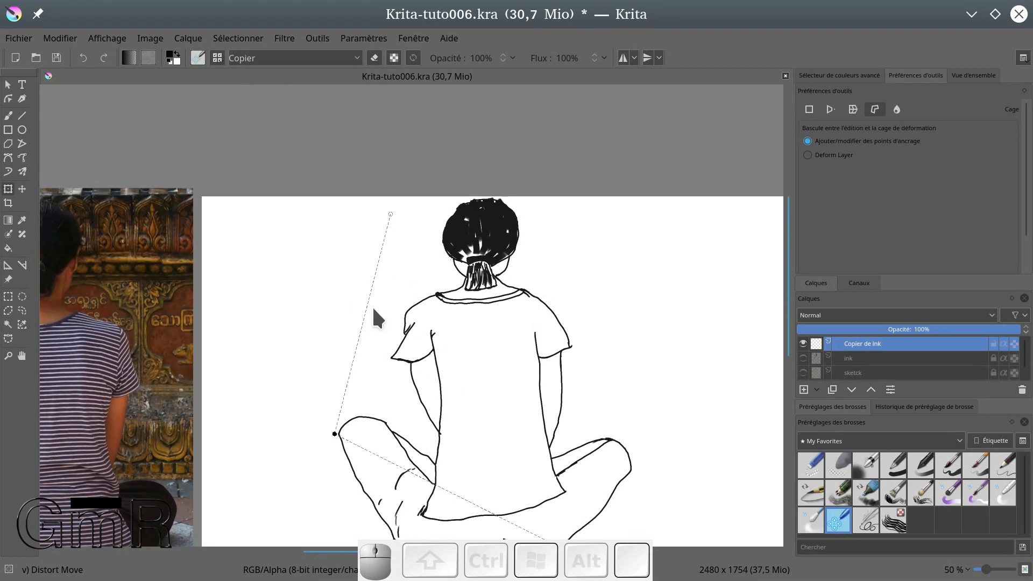
Step: Add a cage point beside the right knee and undo the last cage change
click(406, 264)
scroll(696, 311, down, 2)
scroll(660, 314, up, 1)
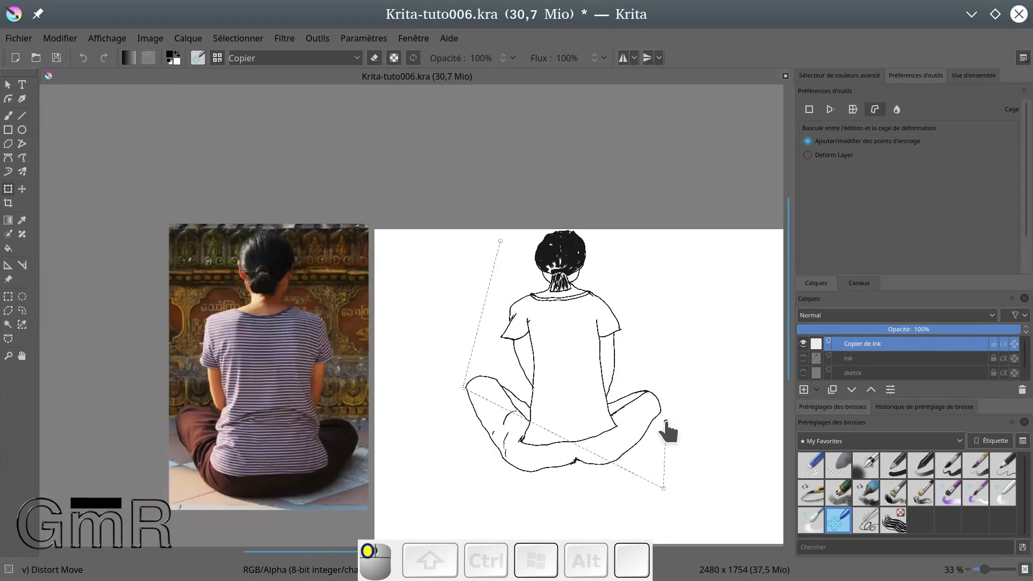
click(500, 242)
key(ctrl+z)
Step: Add cage points up the right arm, around the right shoulder and neck, and over the top of the head
click(616, 386)
click(620, 336)
click(624, 319)
click(581, 279)
click(589, 253)
click(591, 225)
click(531, 230)
Step: Continue the cage with points under the legs and along the left side of the neck and shoulder
click(582, 469)
drag(666, 488, 626, 468)
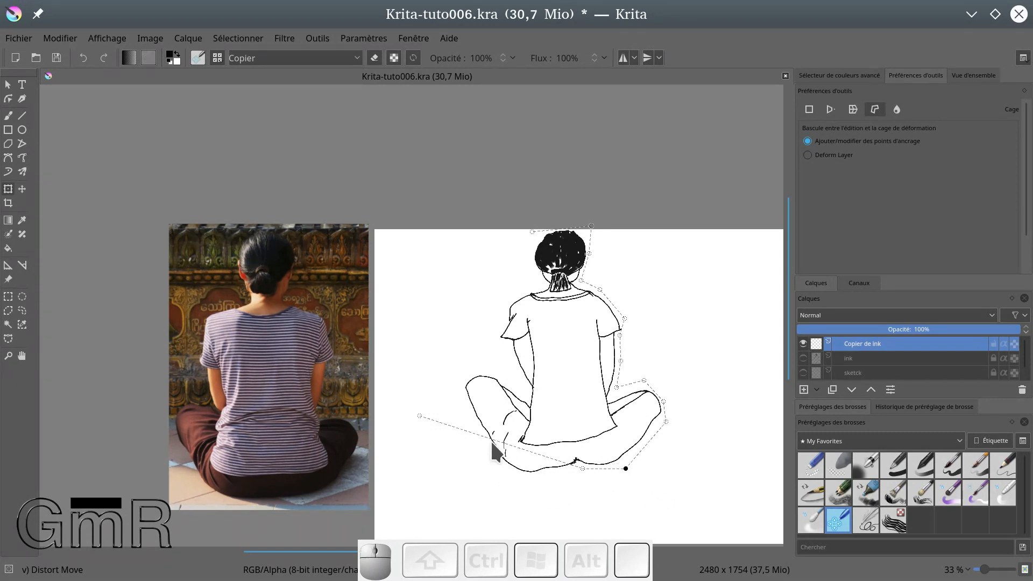
drag(421, 418, 524, 268)
click(492, 464)
click(510, 295)
Step: Add cage points from the left shoulder around the tip and hem of the left sleeve
scroll(504, 318, up, 4)
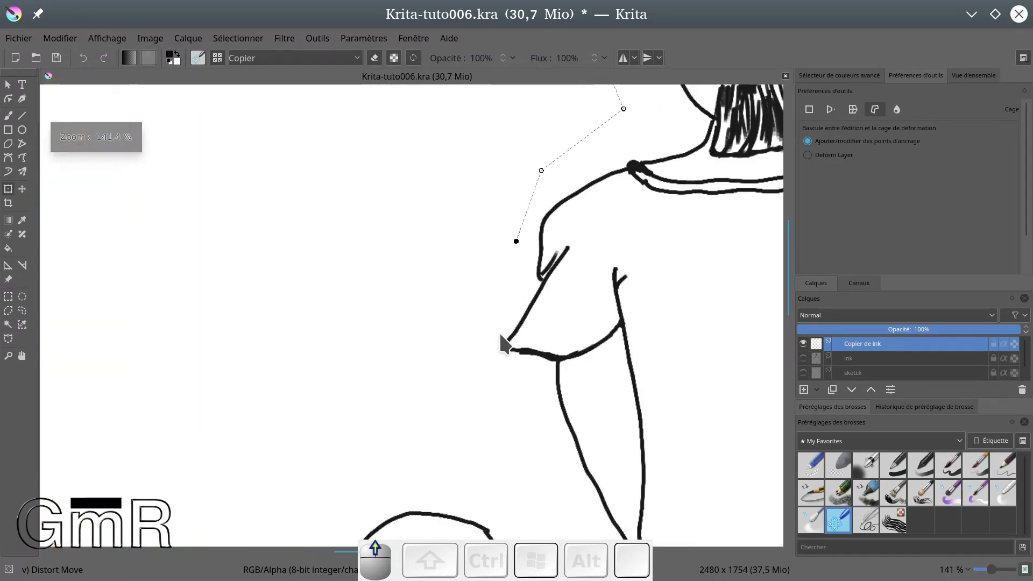
click(526, 279)
click(488, 329)
click(479, 360)
click(543, 372)
Step: Add cage points down the left arm and around the left knee and leg to complete the cage around the figure
scroll(544, 385, down, 1)
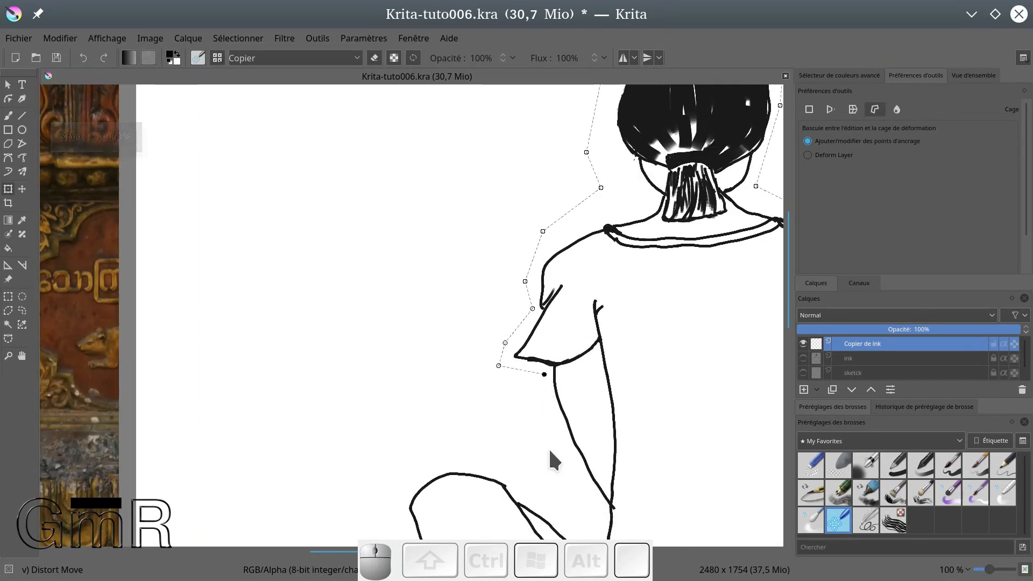
scroll(550, 458, down, 1)
click(576, 480)
click(569, 488)
click(488, 448)
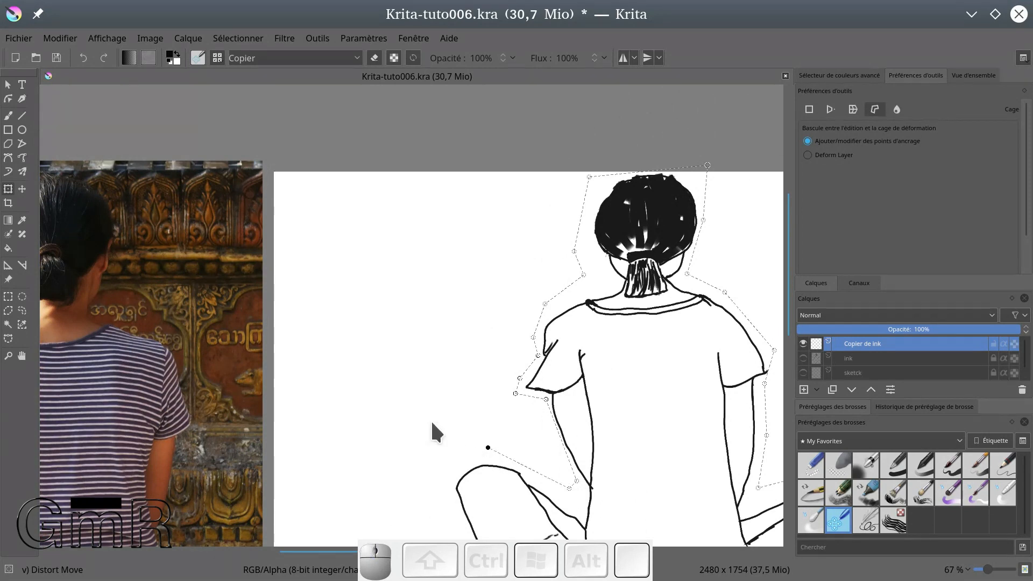
scroll(431, 425, down, 2)
click(436, 456)
scroll(438, 468, down, 1)
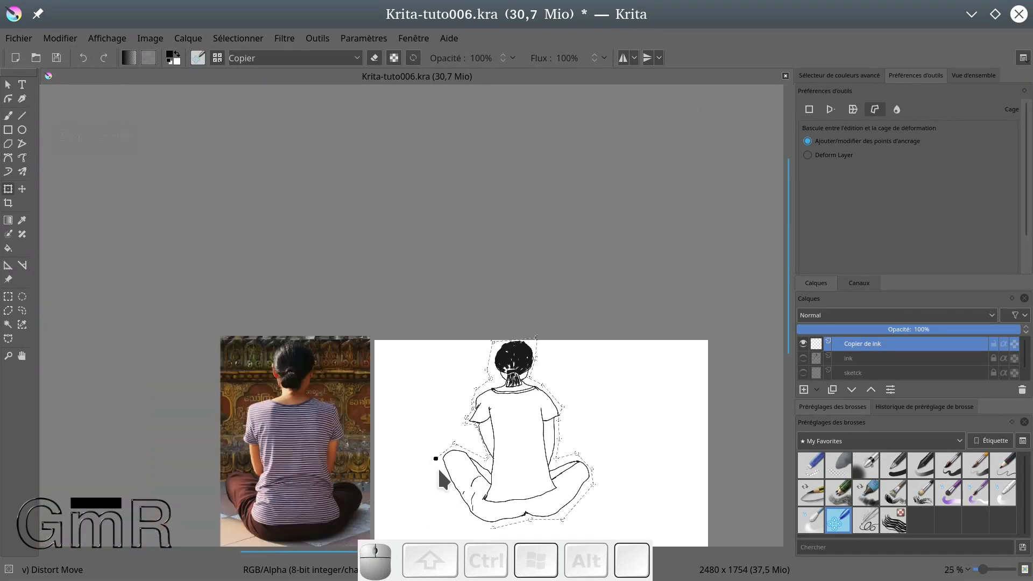
click(454, 501)
click(486, 527)
click(832, 142)
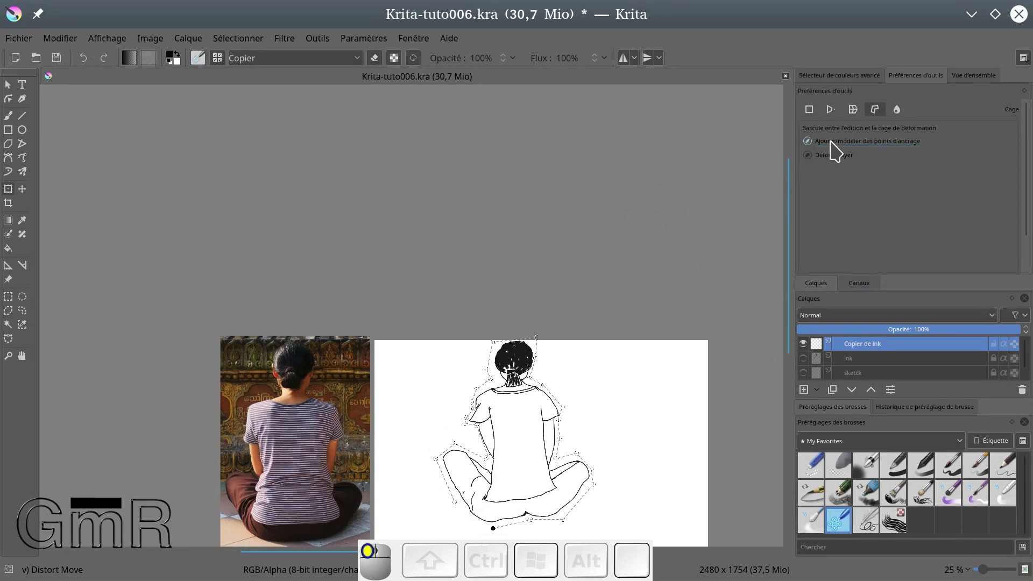
Step: Try deforming the left sleeve by moving the cage point beside its tip
scroll(479, 382, up, 4)
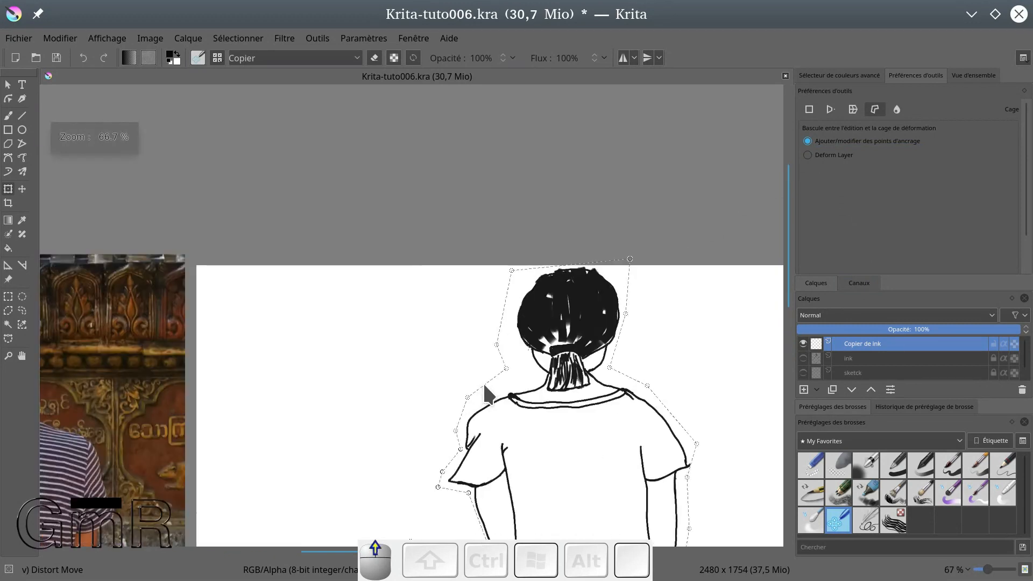
scroll(469, 358, down, 1)
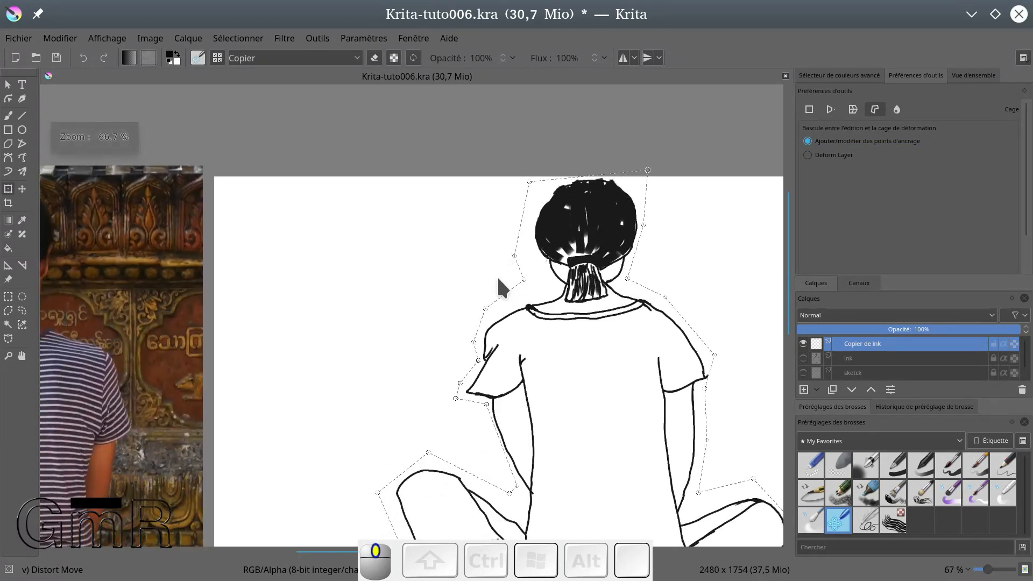
drag(456, 399, 469, 383)
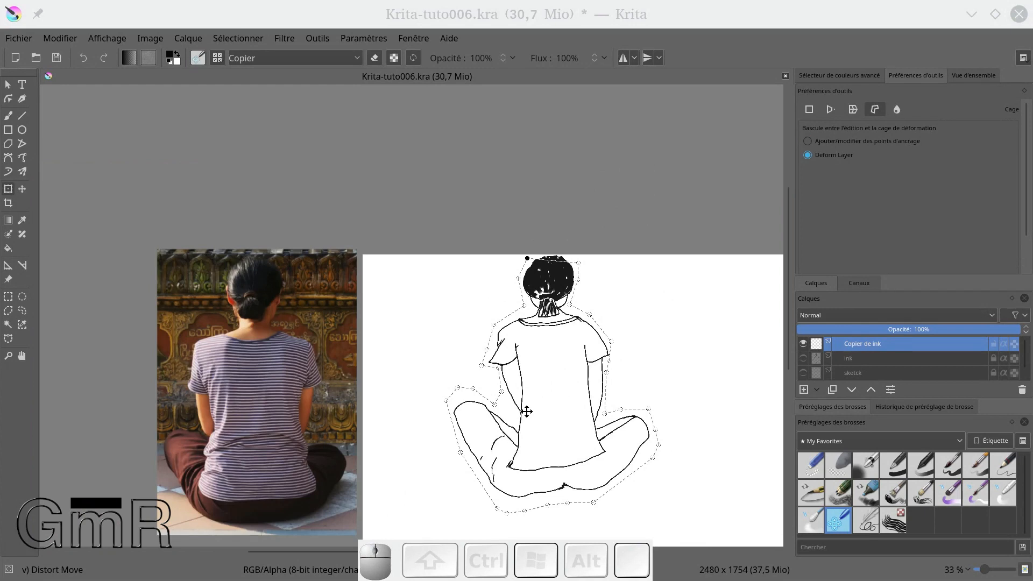
scroll(493, 381, up, 5)
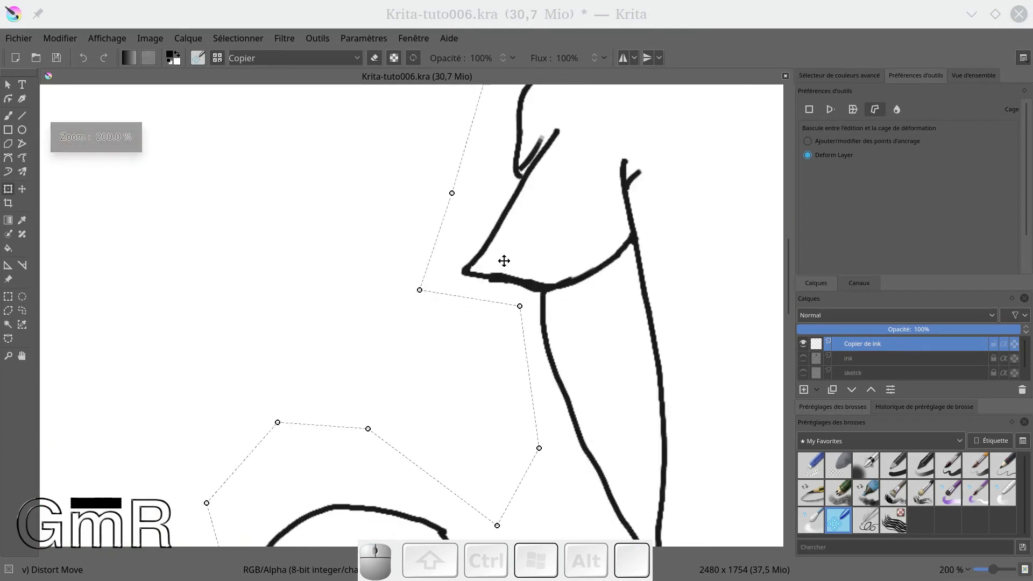
mouse_move(419, 288)
mouse_down()
mouse_move(447, 287)
mouse_move(421, 287)
mouse_up()
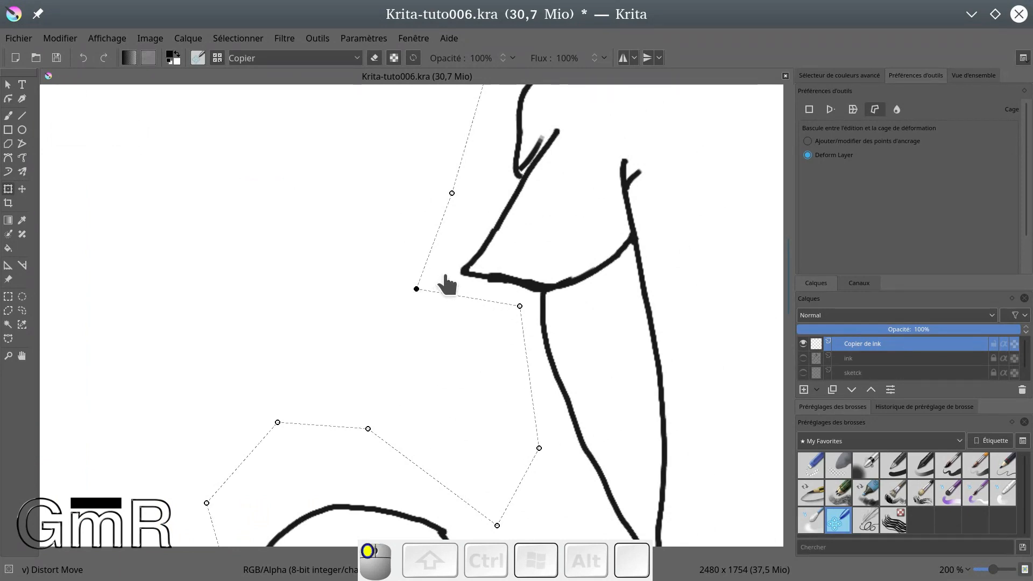
Step: Return to editing the anchor points, add cage points along the left sleeve's hem and move one next to its tip
click(854, 141)
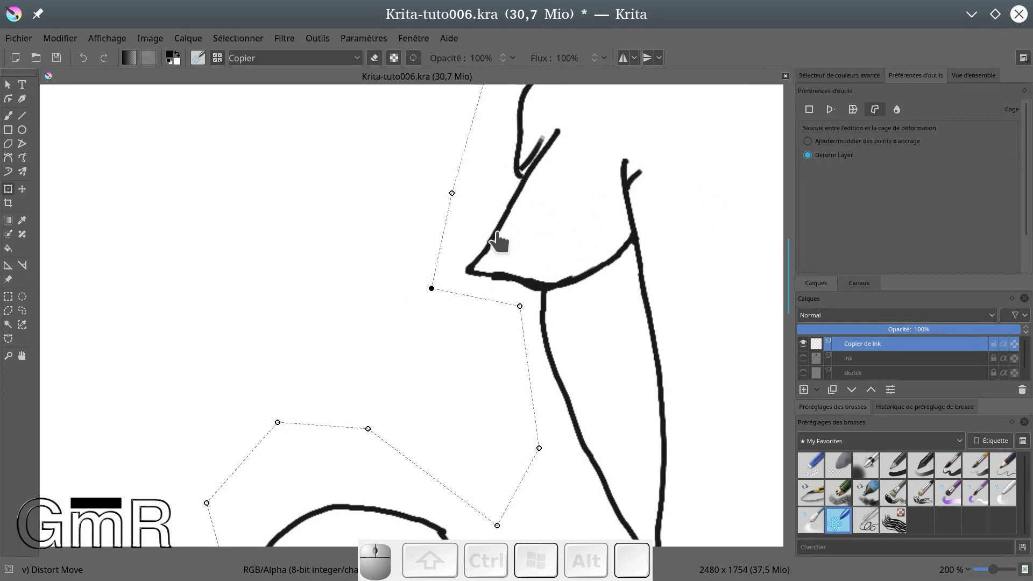
click(432, 288)
click(492, 277)
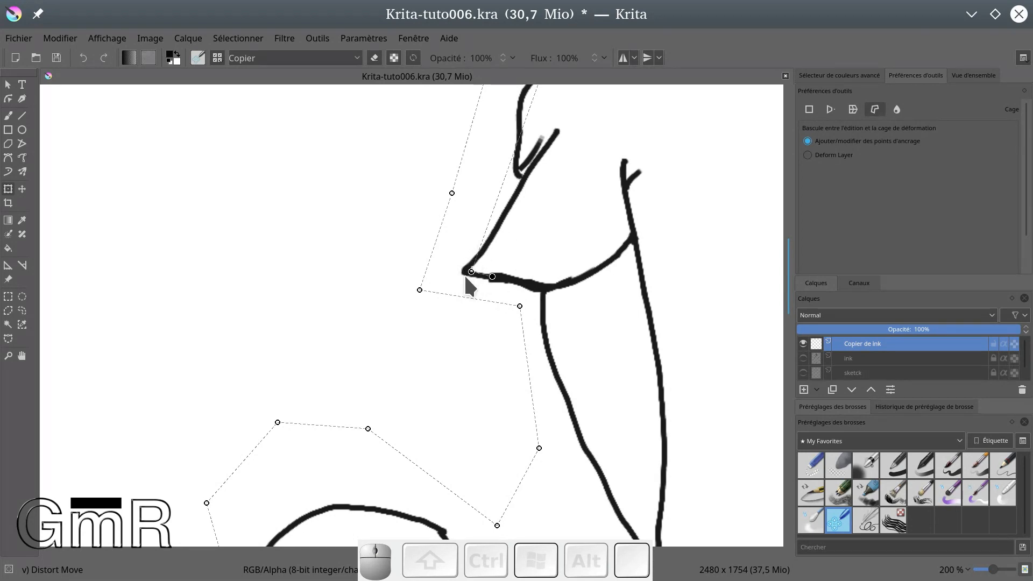
drag(471, 272, 458, 269)
Step: Try deforming the left sleeve by moving the extra cage point below its tip
click(835, 157)
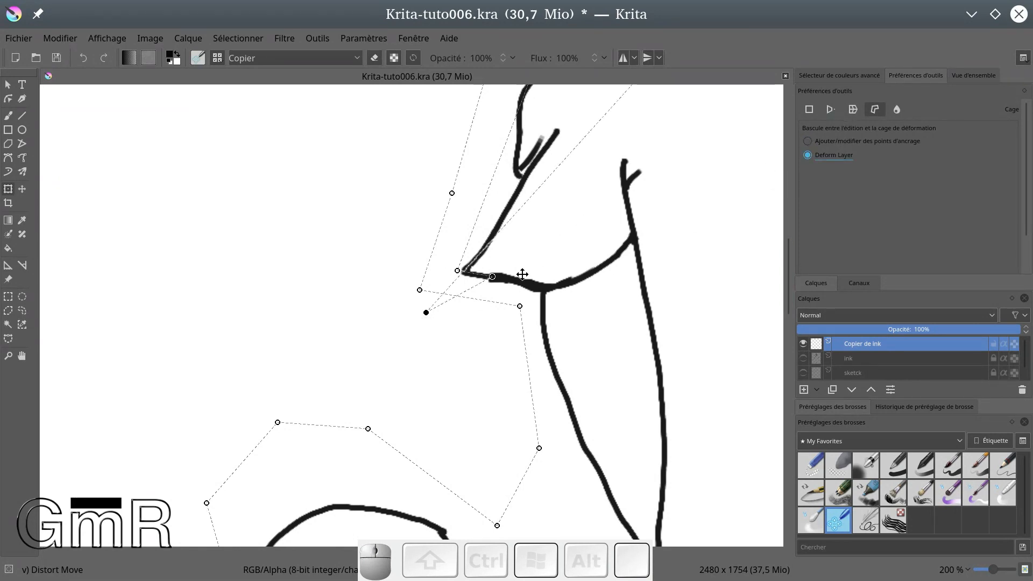
drag(425, 313, 424, 315)
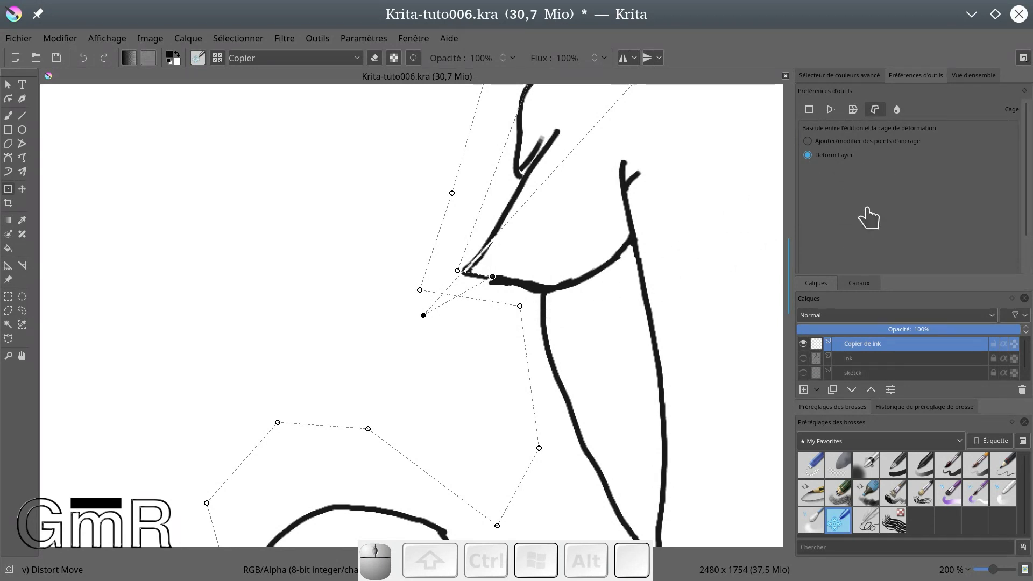
click(839, 142)
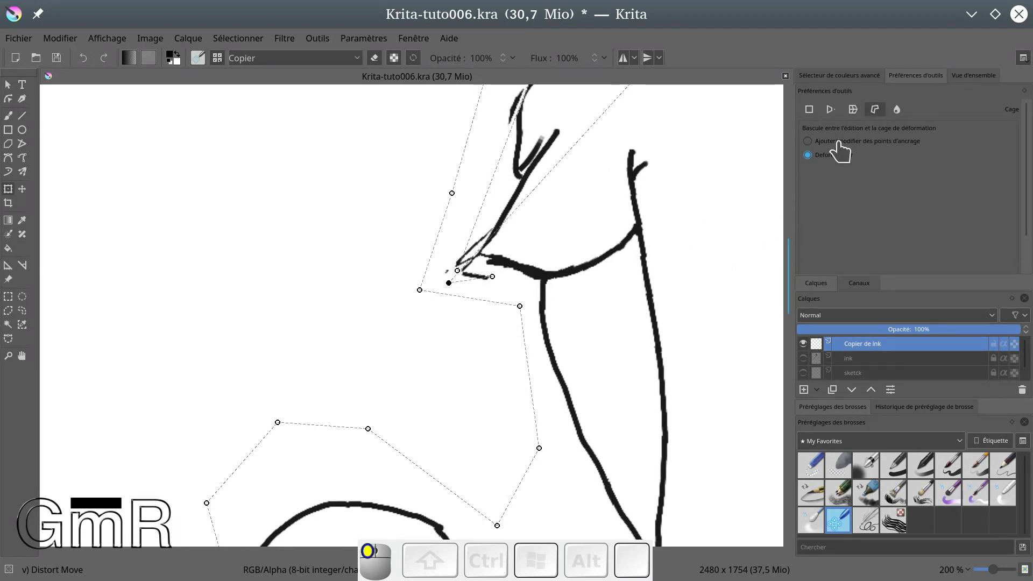
Step: Try to delete the extra cage point below the left sleeve in anchor editing, and undo the change
click(807, 139)
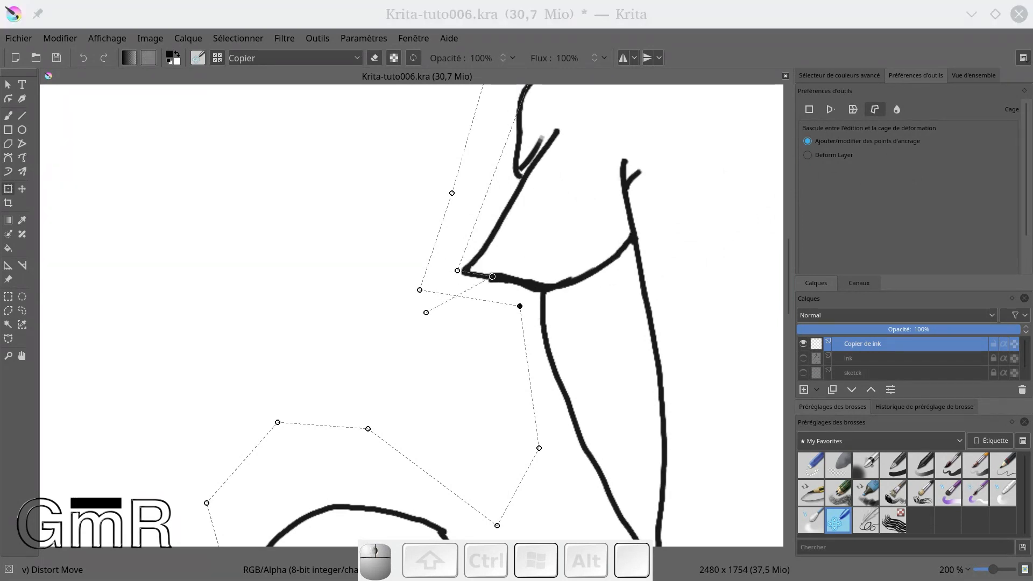
click(426, 312)
click(426, 312)
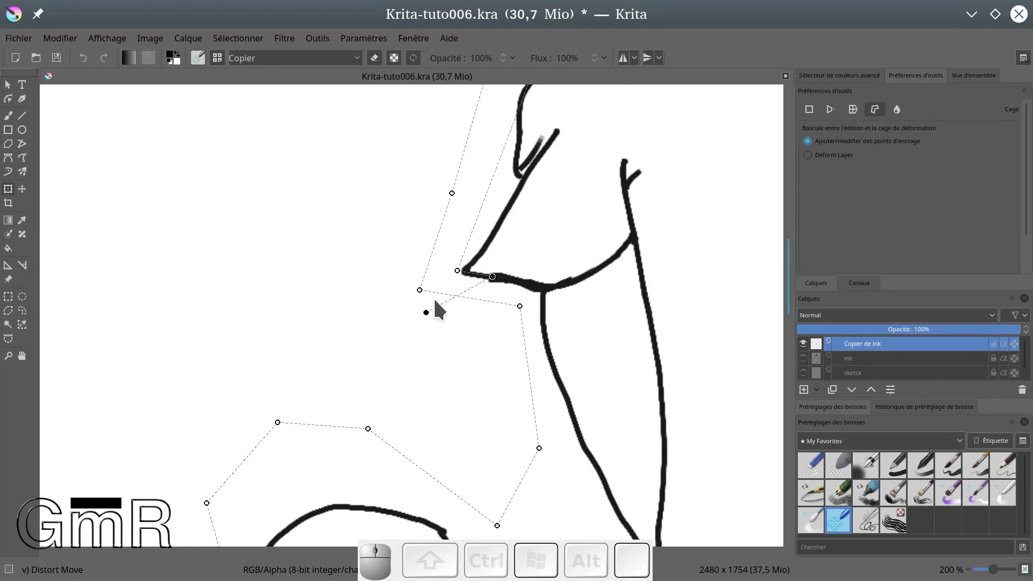
key(Delete)
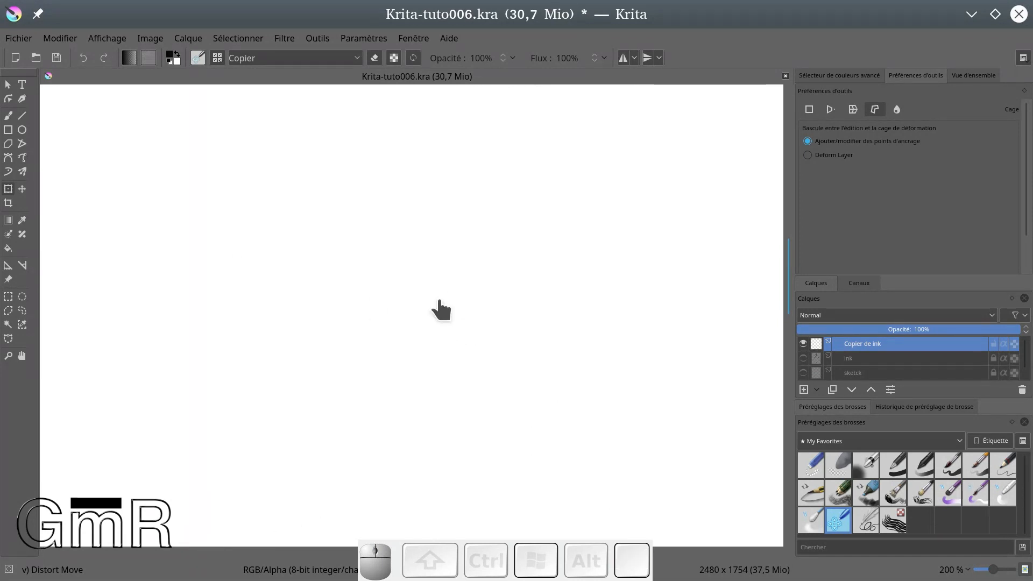
scroll(454, 316, down, 5)
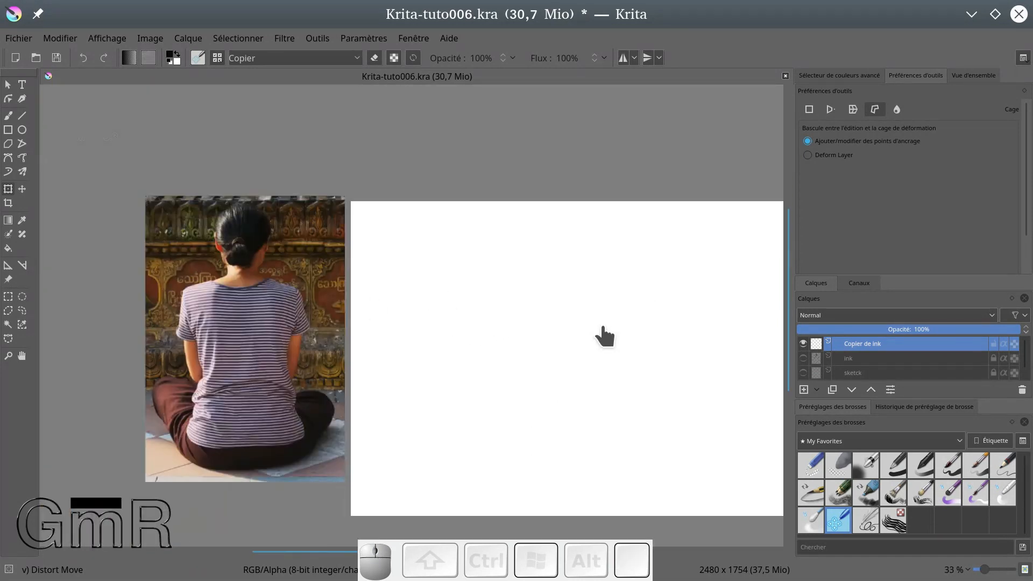
key(ctrl+z)
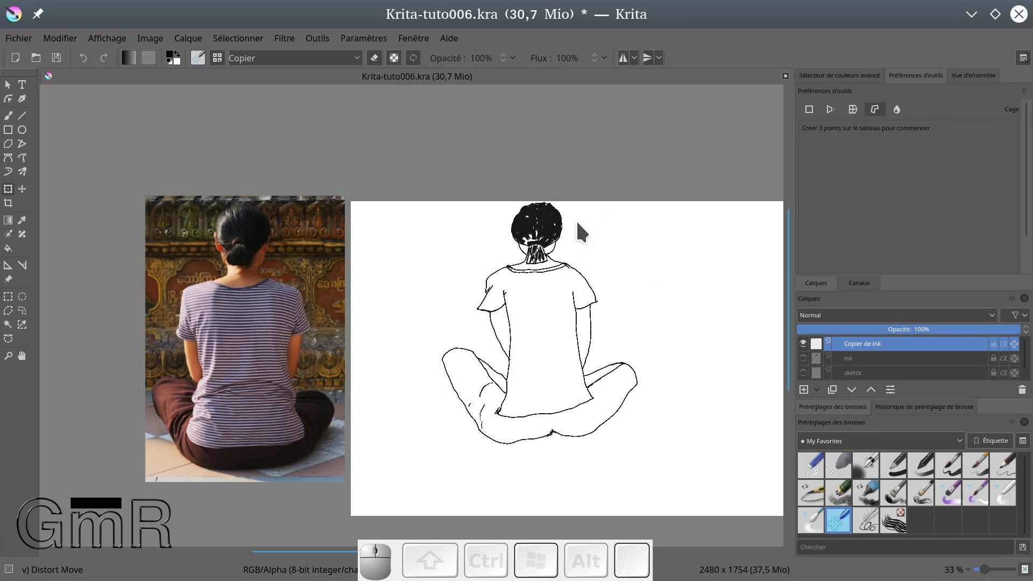
click(596, 276)
click(593, 363)
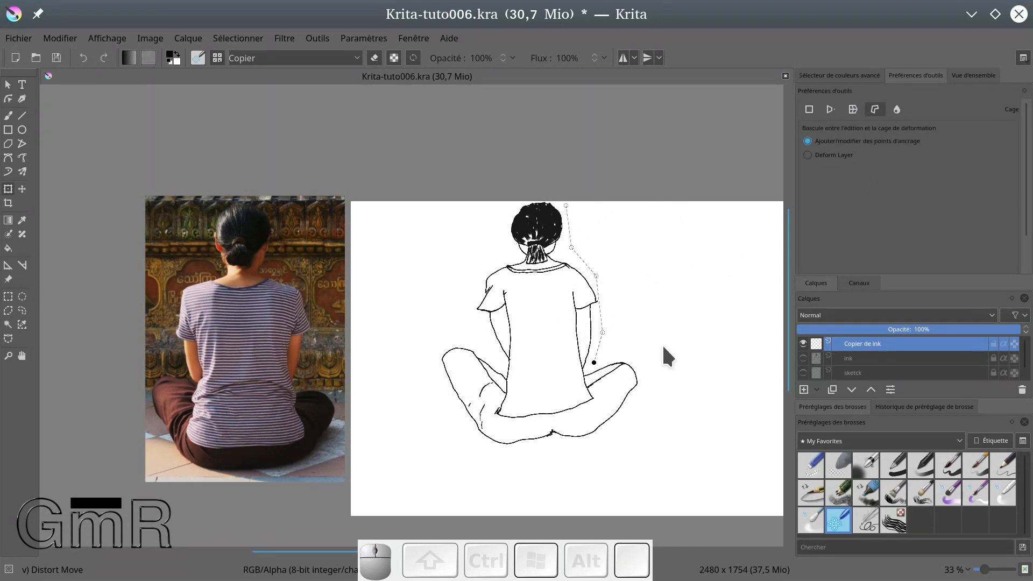
click(586, 452)
click(489, 452)
click(466, 338)
key(Escape)
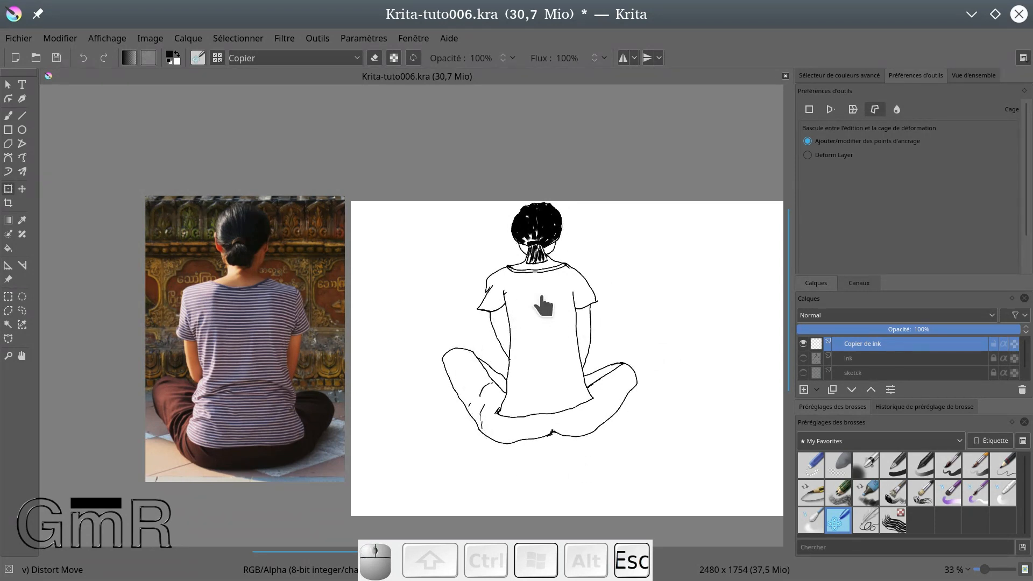
Step: Place a new five-point cage enclosing only the left sleeve
scroll(463, 288, up, 3)
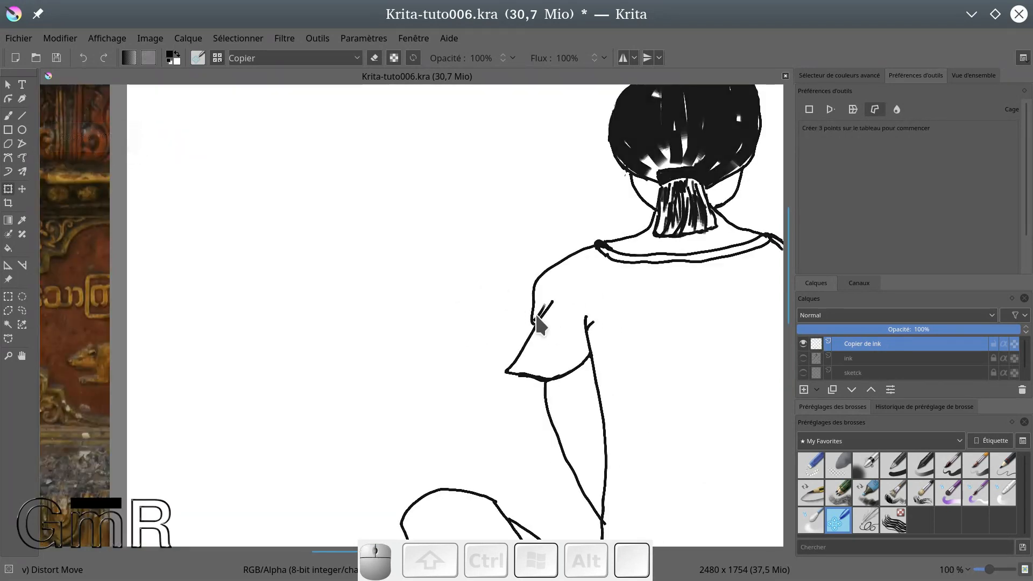
click(516, 304)
click(594, 351)
click(544, 425)
click(472, 396)
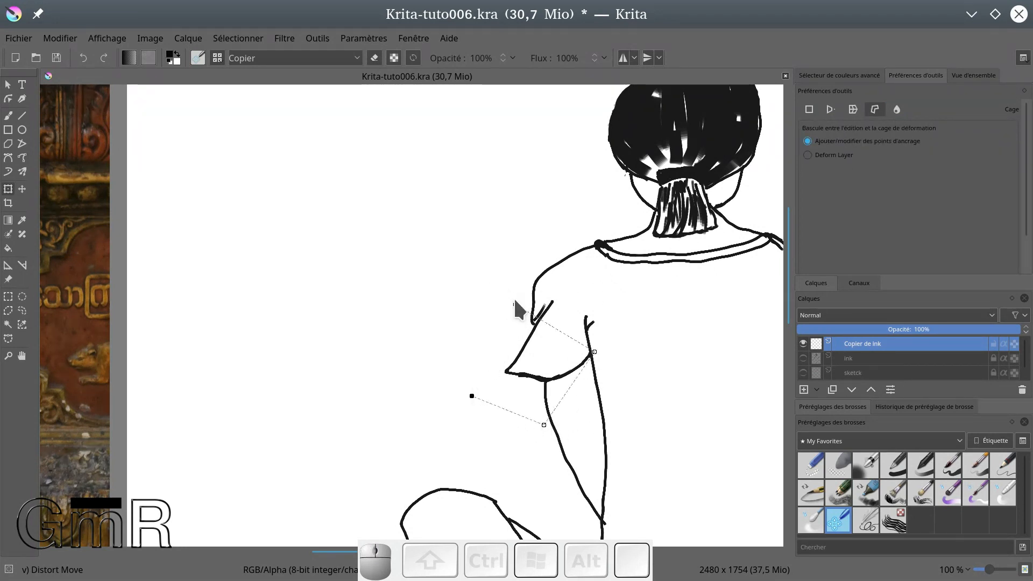
click(495, 343)
Step: Try deforming the left sleeve by moving the cage point outside its tip inward
click(819, 153)
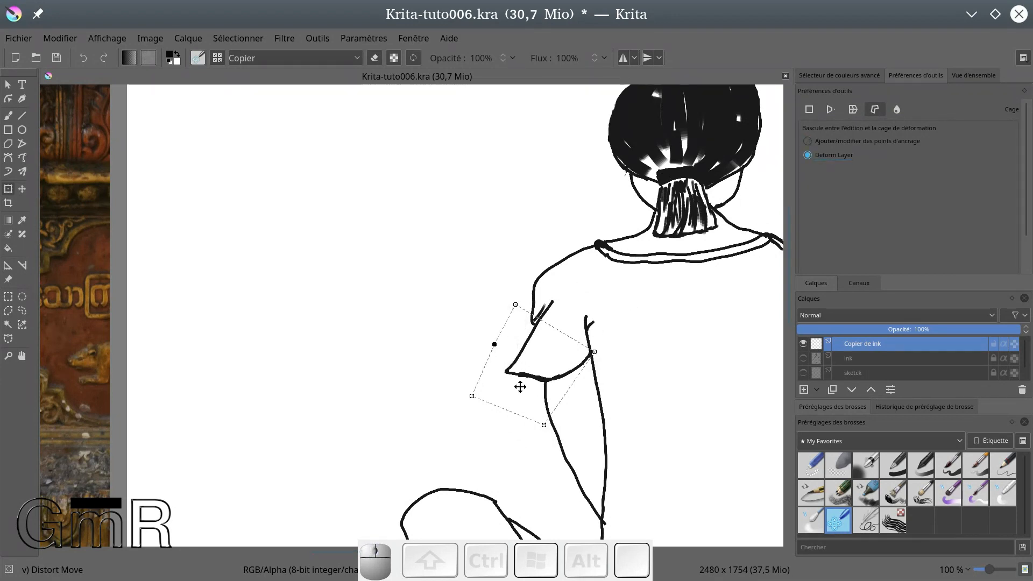
drag(471, 397, 485, 396)
drag(496, 394, 484, 393)
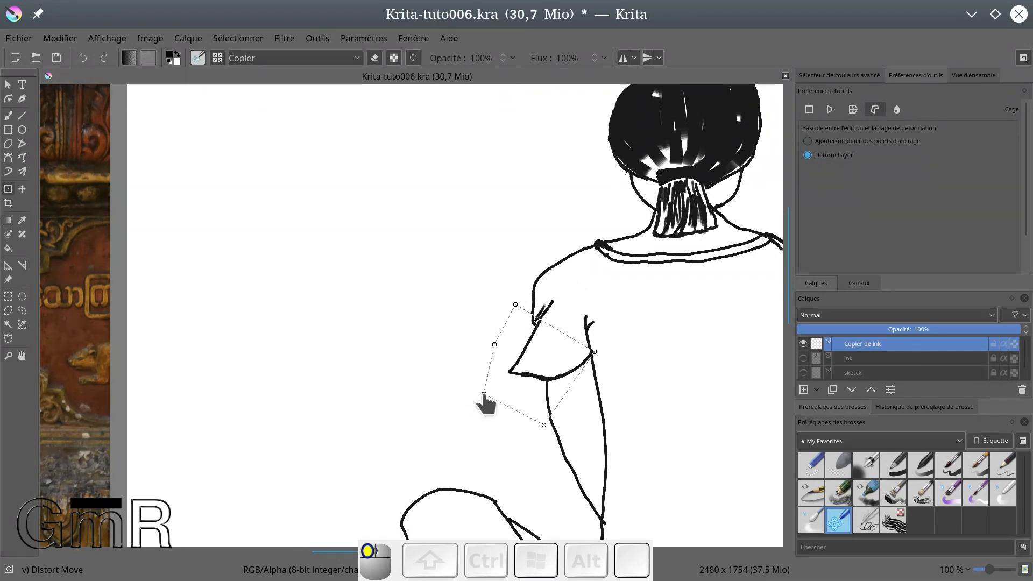
Step: Return to editing the anchor points and move all five cage points close to the left sleeve's outline
click(825, 142)
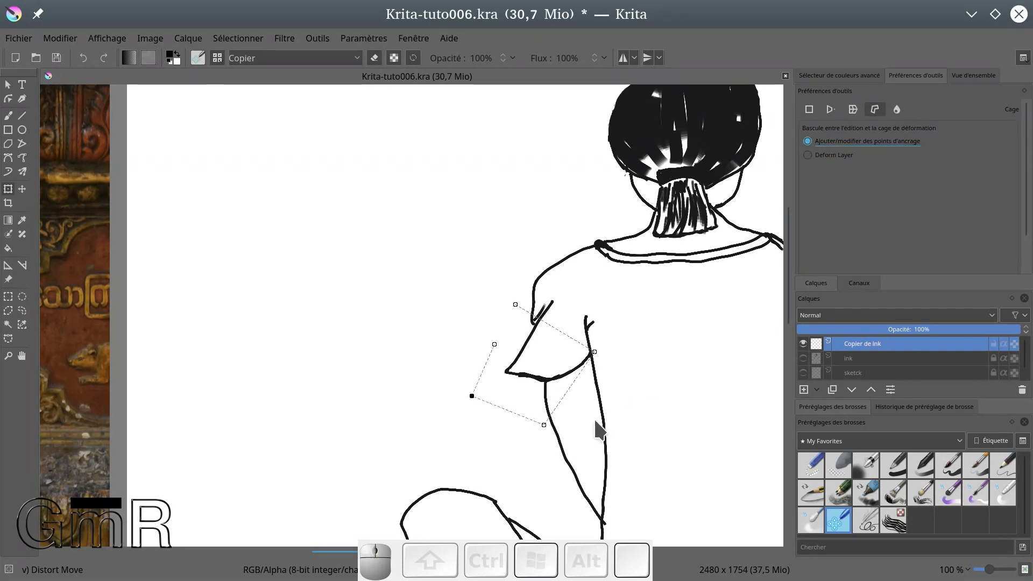
drag(544, 425, 546, 388)
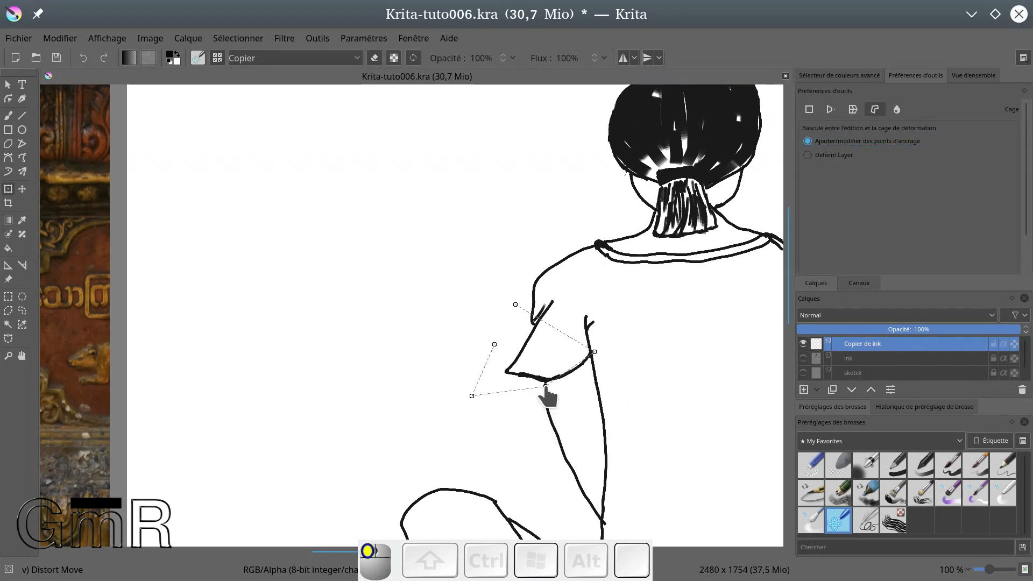
drag(593, 353, 593, 359)
mouse_move(517, 308)
mouse_down()
mouse_move(534, 326)
mouse_move(524, 314)
mouse_up()
drag(494, 344, 522, 331)
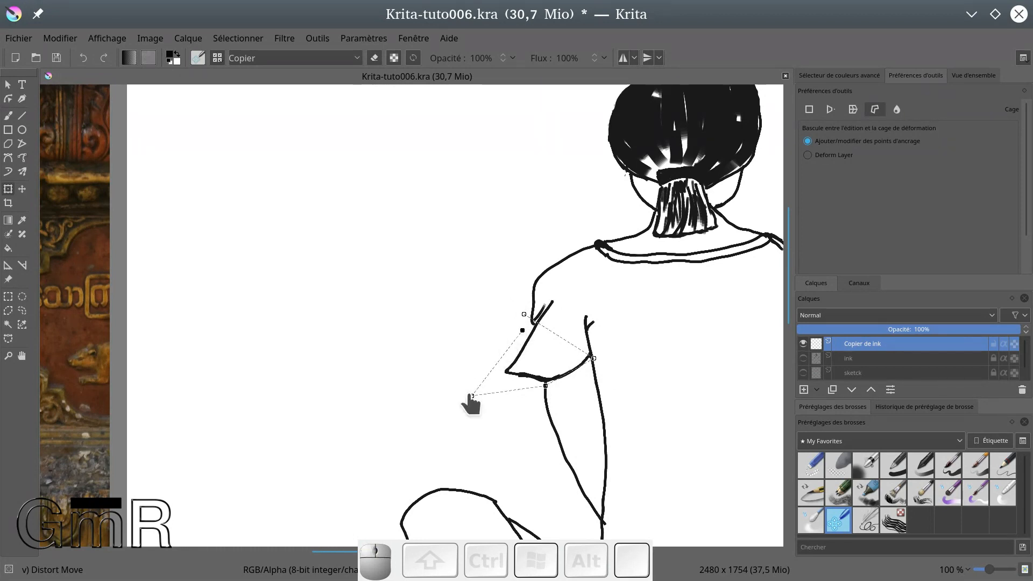
drag(472, 396, 497, 374)
Step: Deform the left sleeve by pulling the cage point at its tip in toward the arm, and apply the transform
click(818, 155)
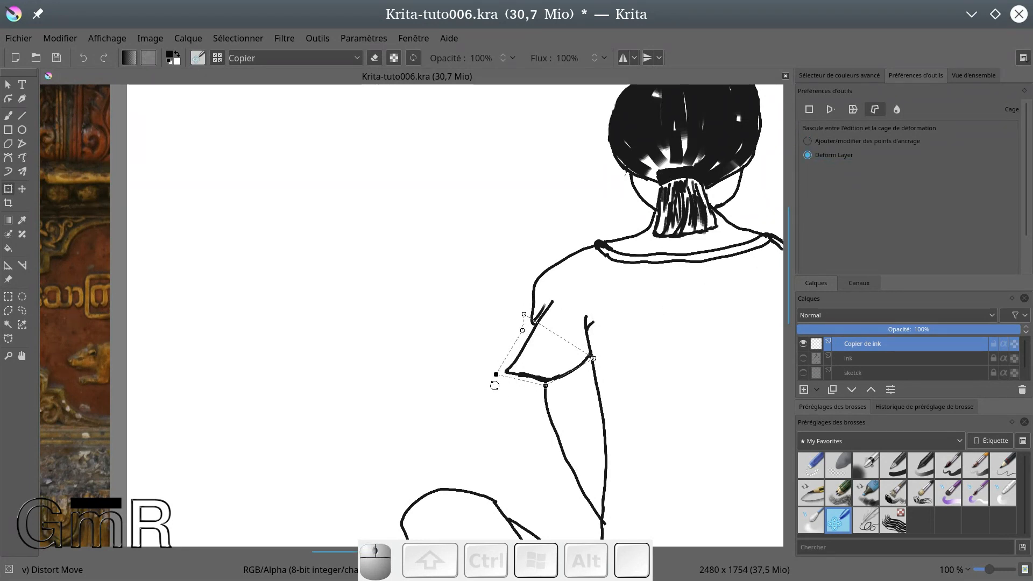
drag(498, 379, 535, 385)
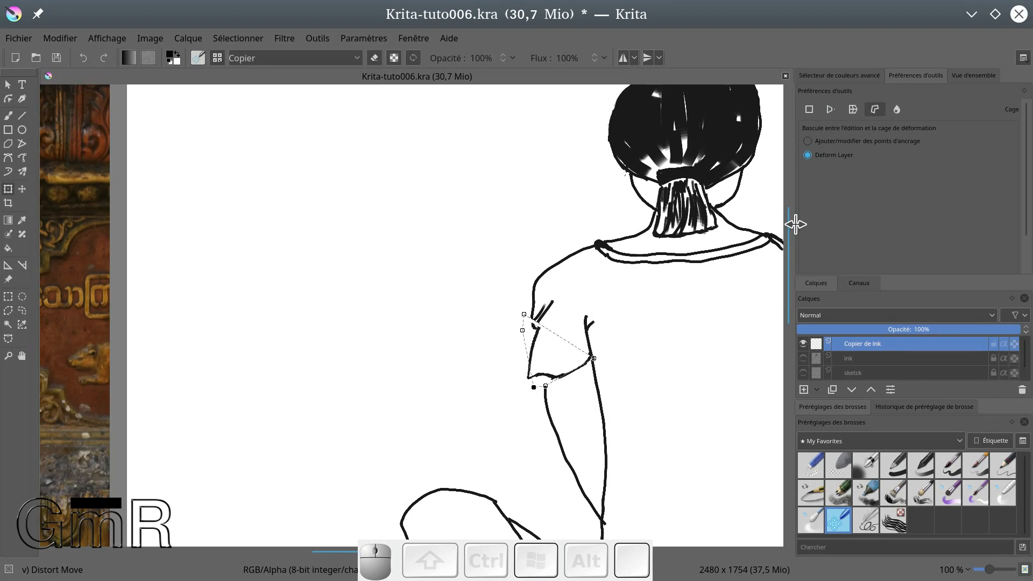
key(Return)
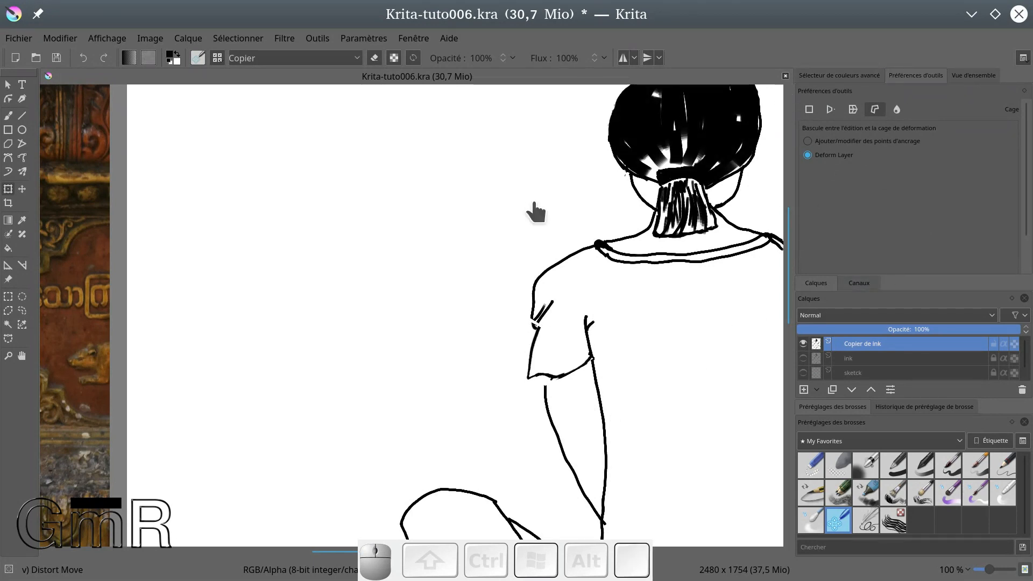
Step: Switch the Transform tool to Liquify mode
click(904, 116)
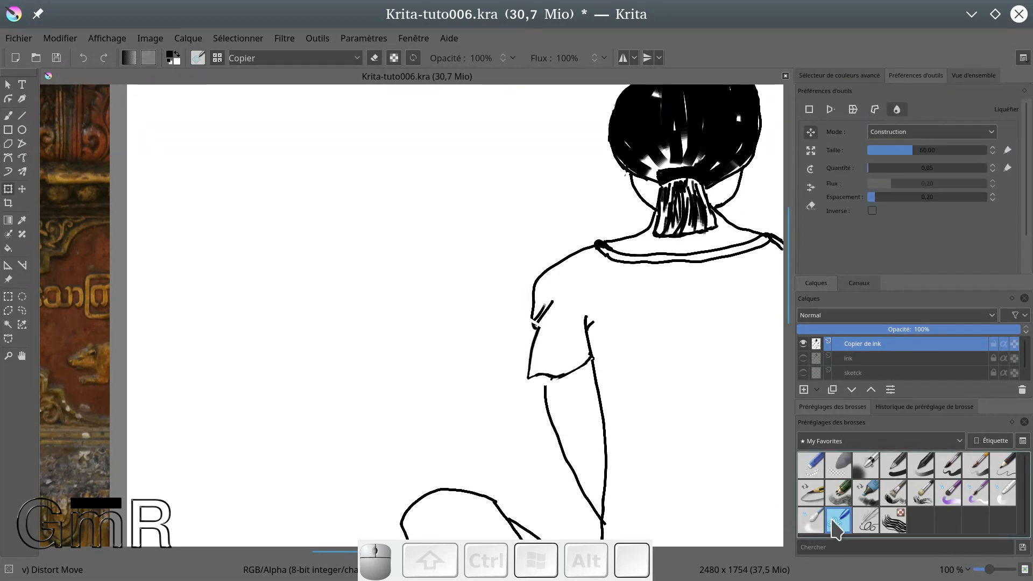
mouse_move(837, 527)
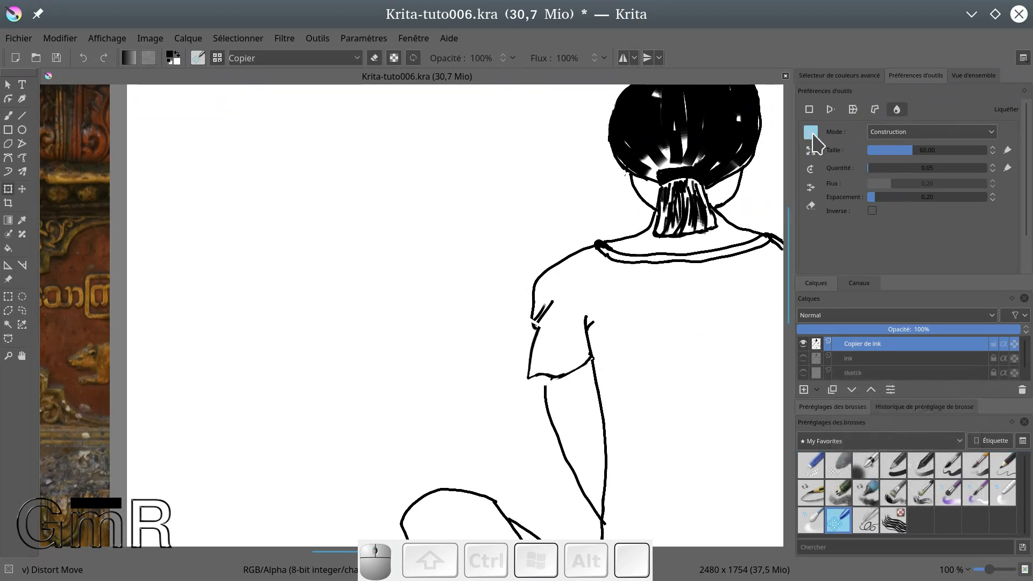
Step: Try a liquify stroke around the left shoulder and sleeve, and smooth it back with the Undo brush in Wash mode
click(557, 289)
mouse_move(576, 294)
mouse_down()
mouse_move(505, 302)
mouse_move(517, 337)
mouse_up()
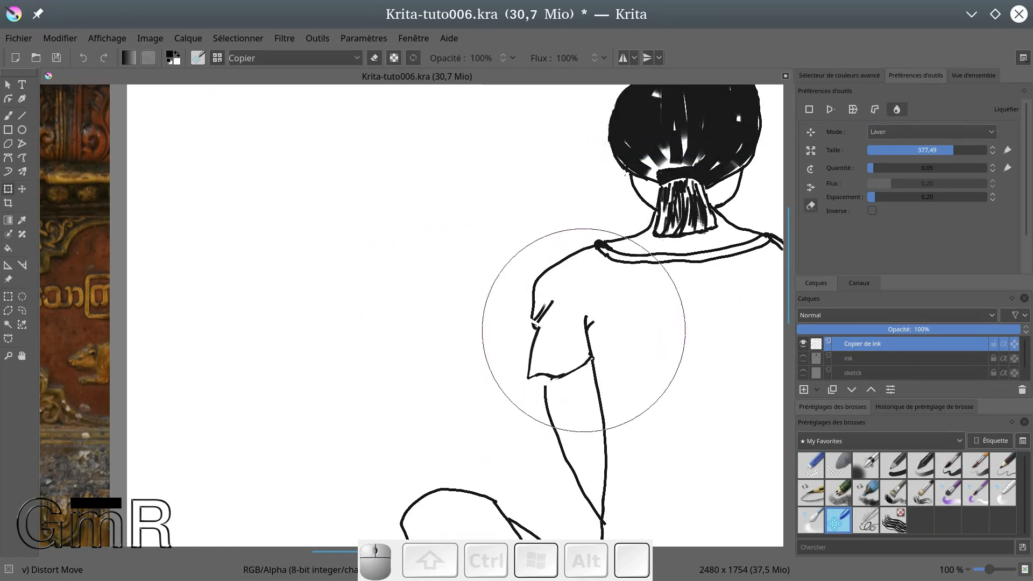
scroll(578, 329, down, 2)
mouse_move(699, 322)
mouse_down()
mouse_move(709, 316)
mouse_move(657, 336)
mouse_move(676, 331)
mouse_up()
Step: Try the liquify Move brush on the shirt and hair, and the Scale brush on the hair with Inverse enabled
click(808, 131)
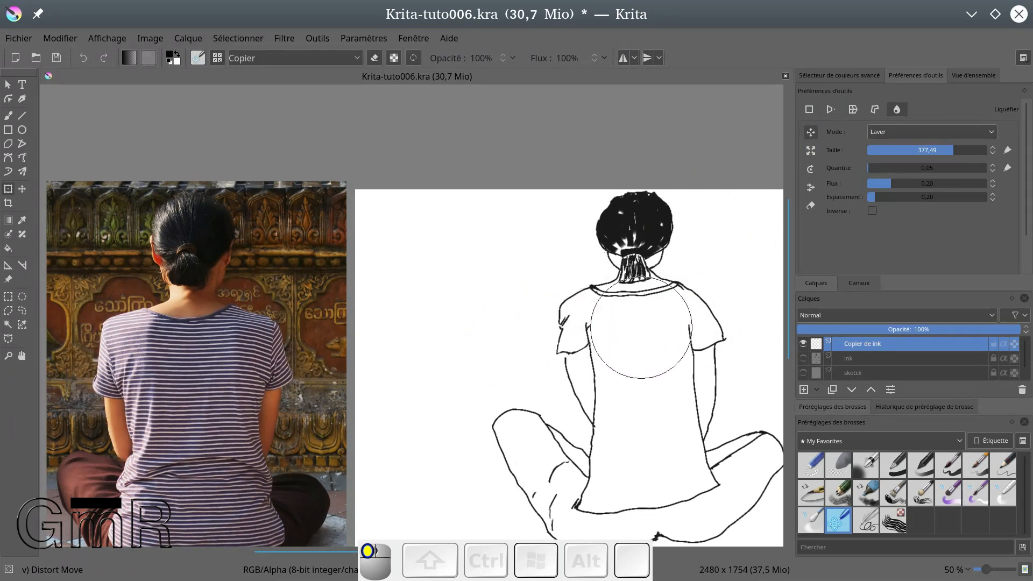
mouse_move(679, 301)
mouse_down()
mouse_move(645, 332)
mouse_move(686, 342)
mouse_move(648, 353)
mouse_up()
drag(670, 216, 627, 231)
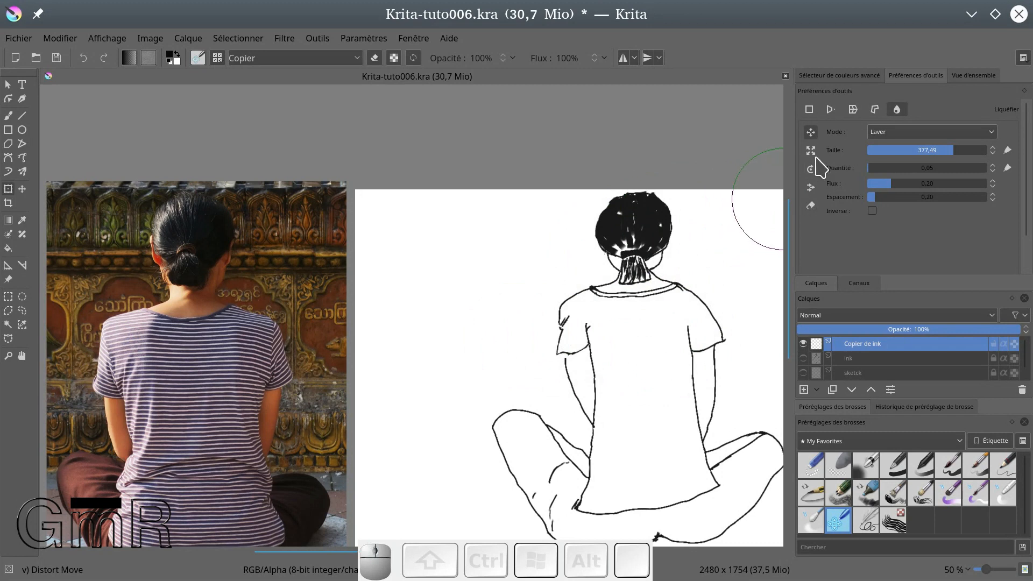
mouse_move(683, 191)
mouse_down()
mouse_move(627, 224)
mouse_move(648, 231)
mouse_move(631, 255)
mouse_move(622, 249)
mouse_move(631, 242)
mouse_up()
click(872, 210)
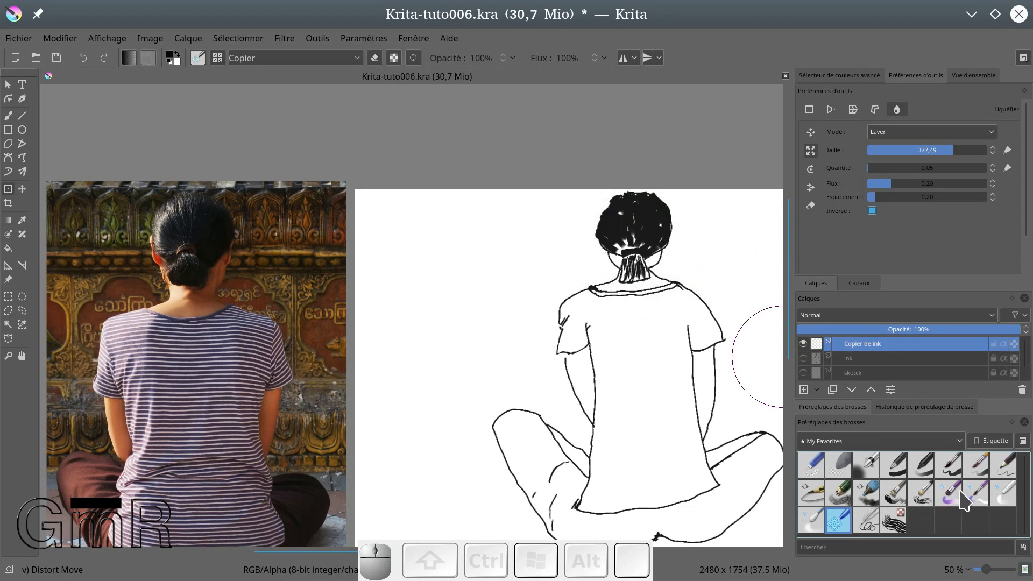
Step: Try turning the hair bun with the liquify Rotate brush, first in the normal direction and again with Inverse enabled
click(810, 171)
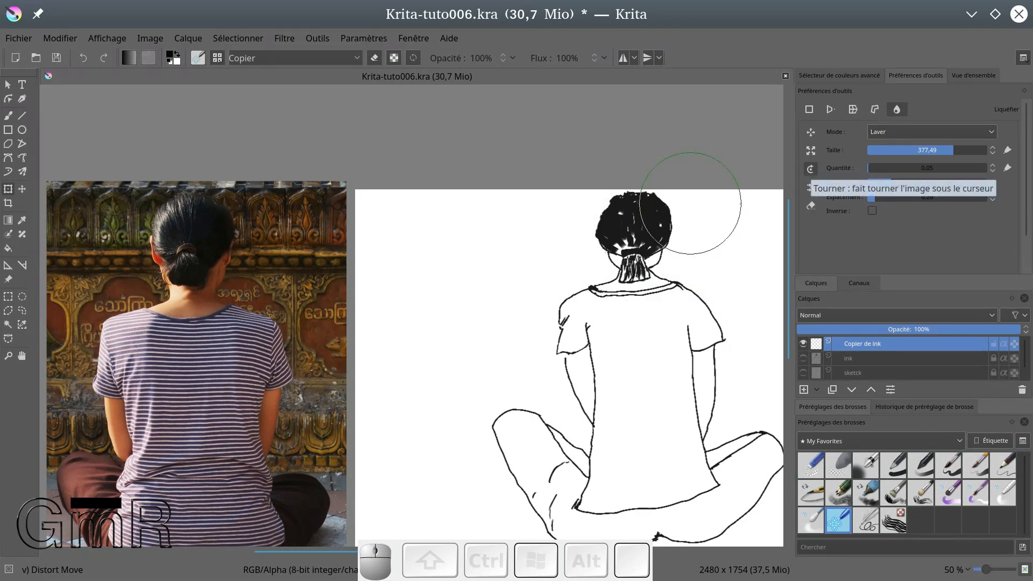
drag(637, 238, 635, 238)
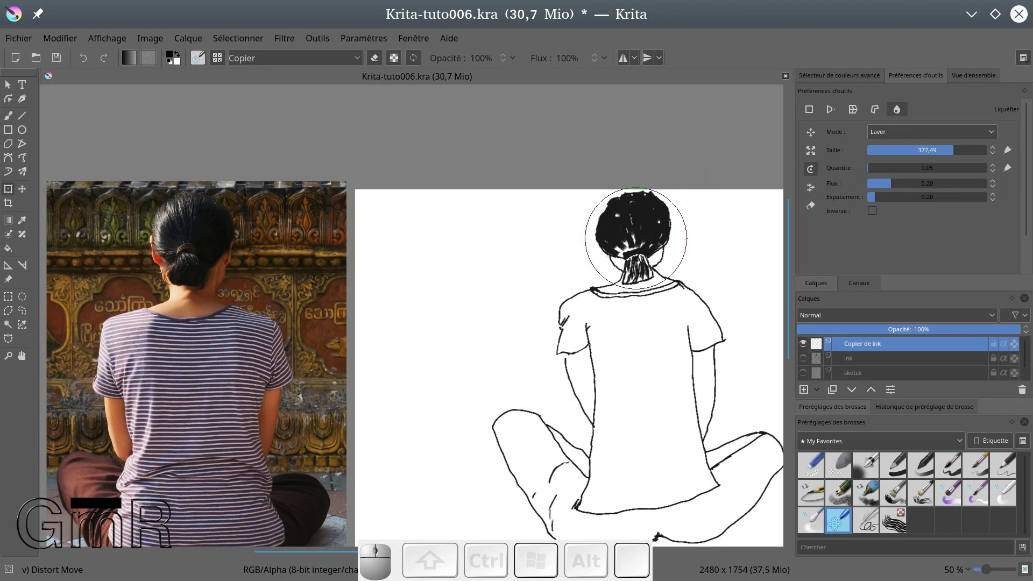
click(872, 211)
drag(659, 237, 648, 238)
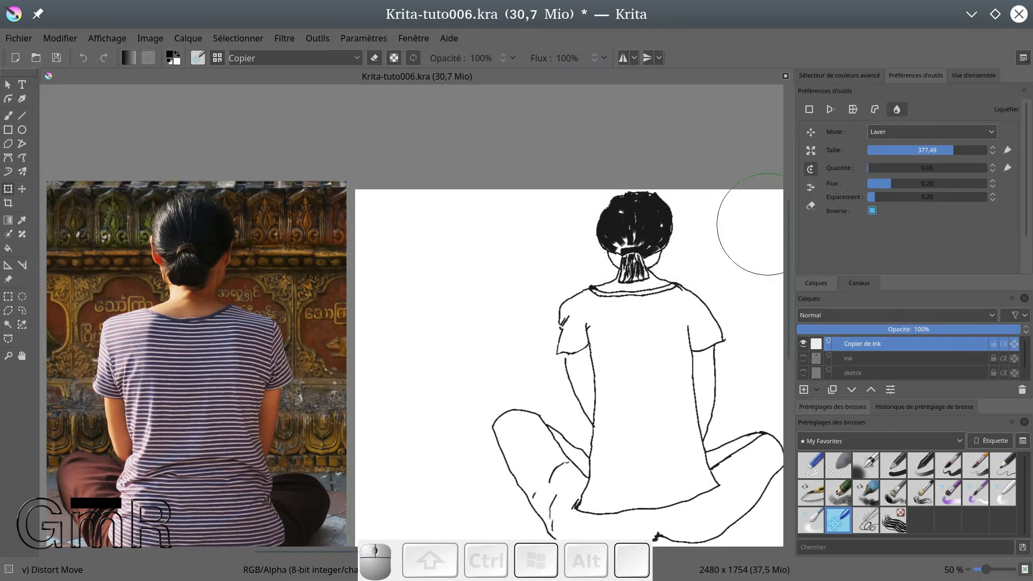
drag(637, 235, 638, 235)
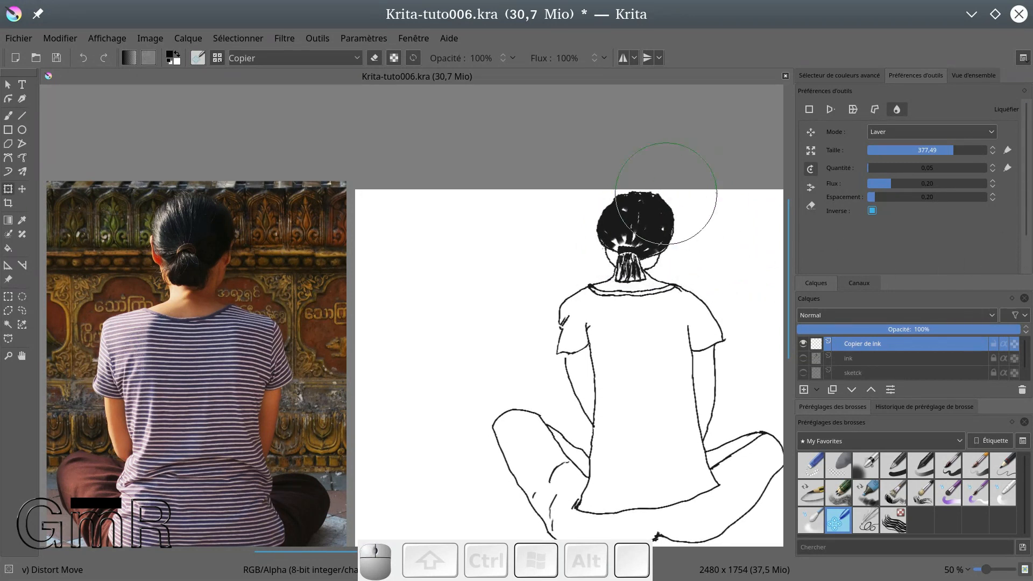
Step: Try the liquify Offset brush with strokes over the left shoulder, the back and the hair
click(810, 205)
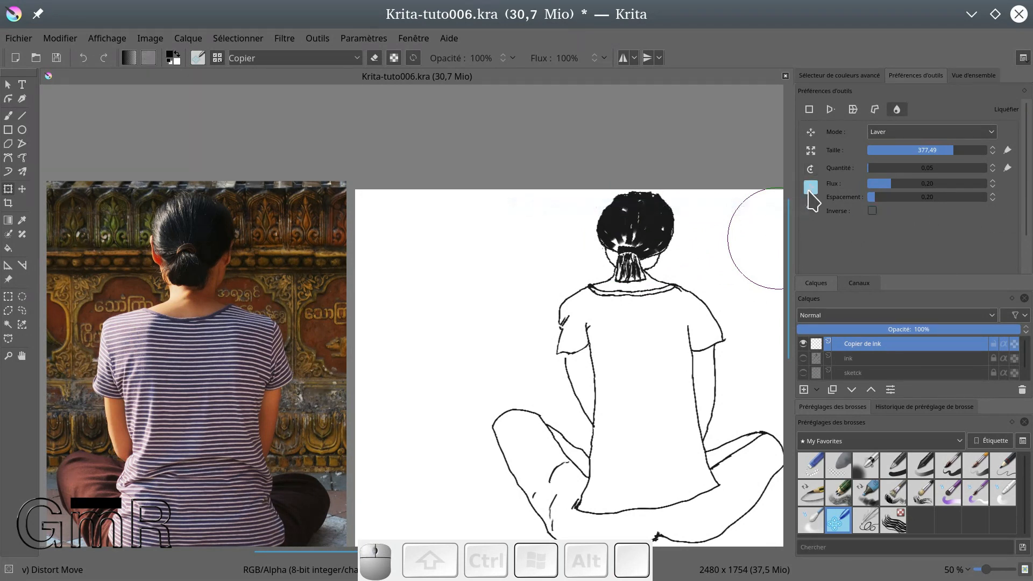
drag(601, 304, 573, 313)
drag(642, 339, 676, 374)
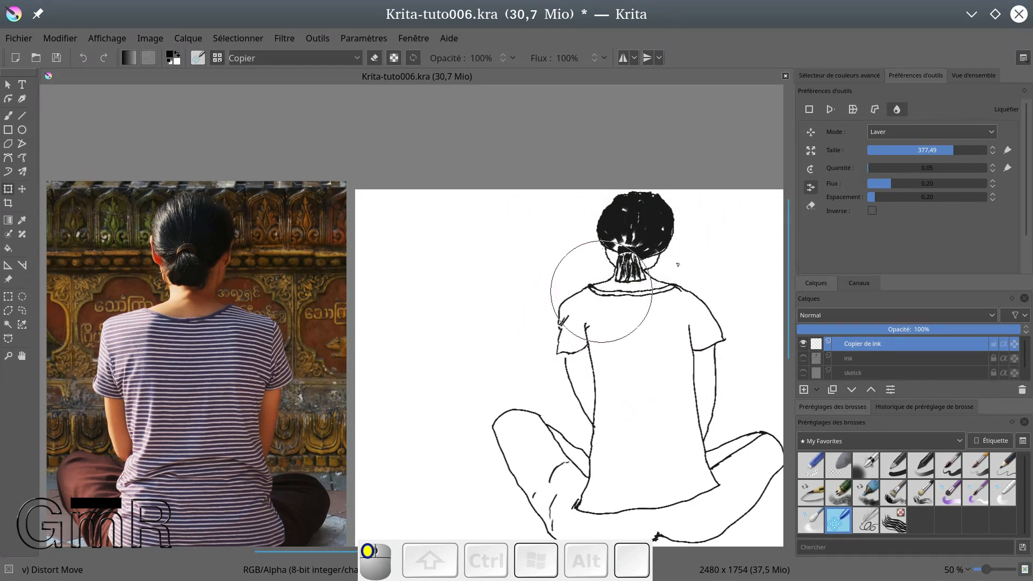
drag(676, 274, 618, 232)
Step: Reduce the liquify brush size to 38.49 and try short Offset strokes on the hair, ponytail and collar
scroll(633, 238, up, 1)
scroll(633, 238, up, 3)
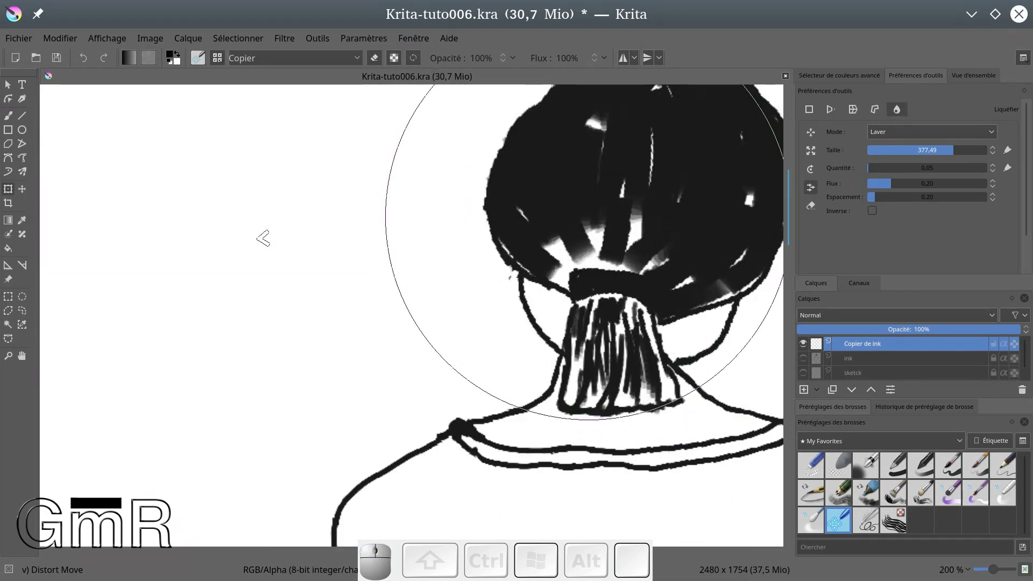
drag(616, 219, 251, 219)
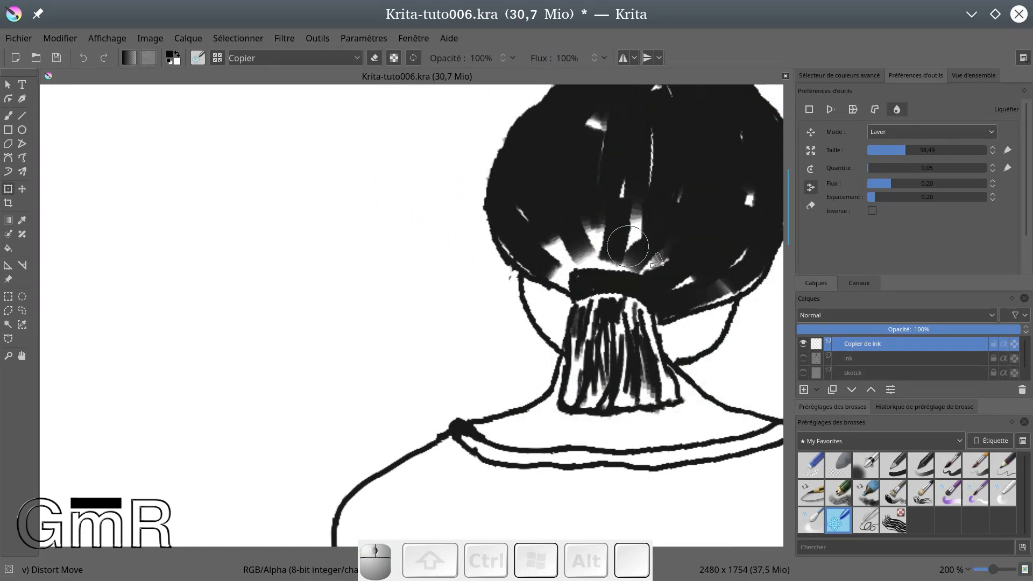
mouse_move(622, 243)
mouse_down()
mouse_move(574, 235)
mouse_move(571, 209)
mouse_up()
drag(559, 278, 582, 212)
mouse_move(632, 112)
mouse_down()
mouse_move(704, 130)
mouse_move(714, 180)
mouse_move(694, 202)
mouse_up()
drag(610, 232, 599, 259)
mouse_move(613, 357)
mouse_down()
mouse_move(614, 326)
mouse_move(621, 354)
mouse_move(618, 339)
mouse_move(586, 333)
mouse_move(603, 348)
mouse_move(599, 377)
mouse_move(613, 362)
mouse_move(613, 380)
mouse_up()
drag(634, 445, 643, 419)
scroll(645, 228, up, 1)
scroll(645, 229, down, 1)
Step: Switch the Offset brush to Construction mode and try a stroke on the bottom edge of the ponytail
click(905, 132)
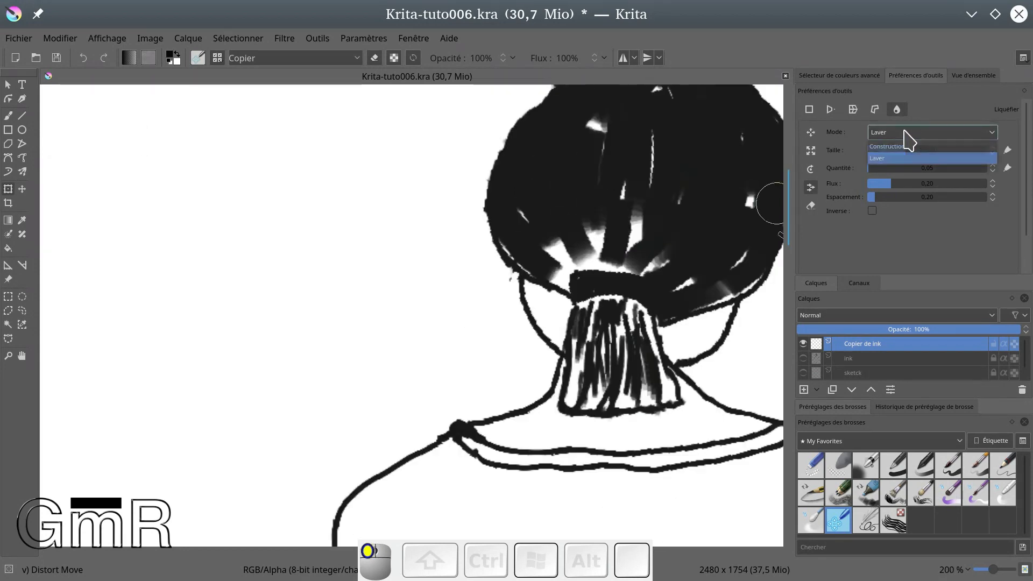
click(912, 146)
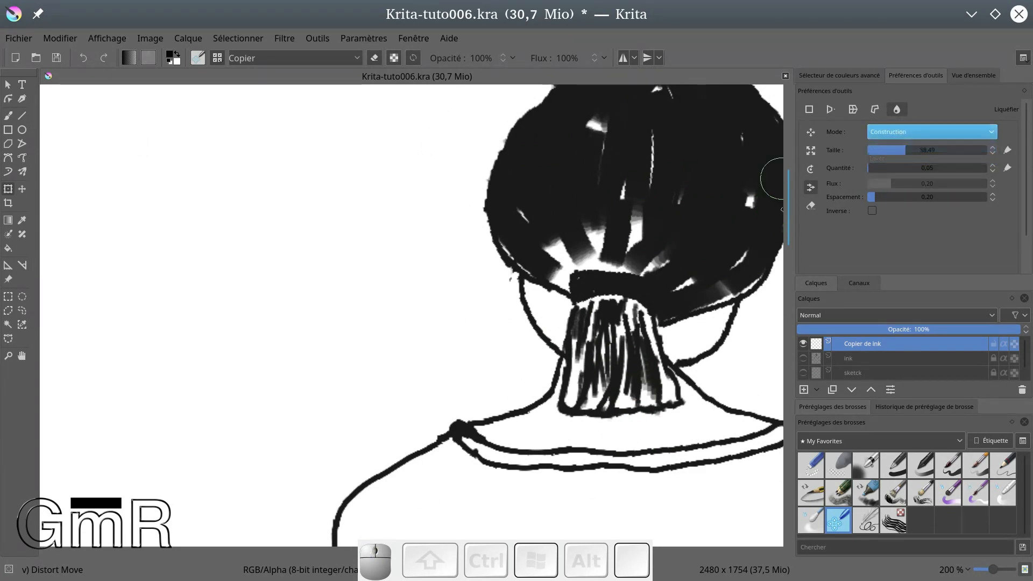
mouse_move(563, 400)
mouse_down()
mouse_move(549, 413)
mouse_move(583, 390)
mouse_move(575, 414)
mouse_up()
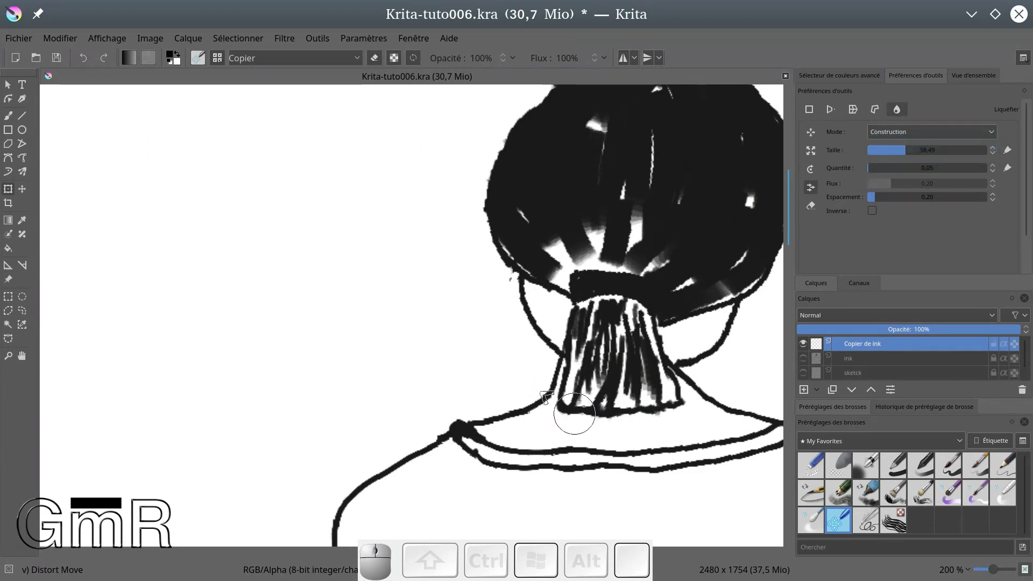
Step: Try shrinking the torso and left shoulder with the inverted liquify Scale brush at size 377.49
scroll(854, 161, down, 2)
scroll(591, 285, down, 4)
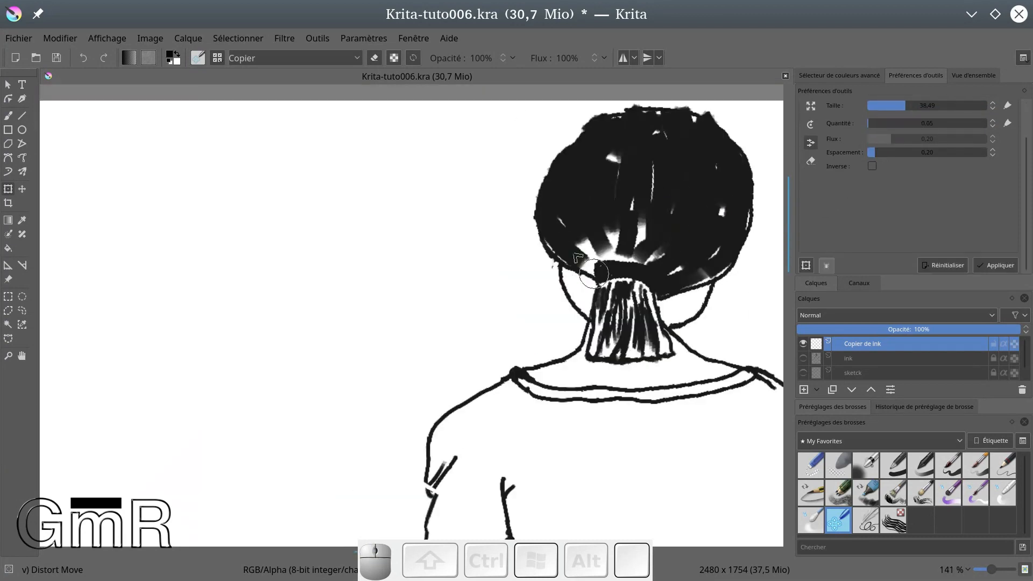
scroll(591, 285, down, 1)
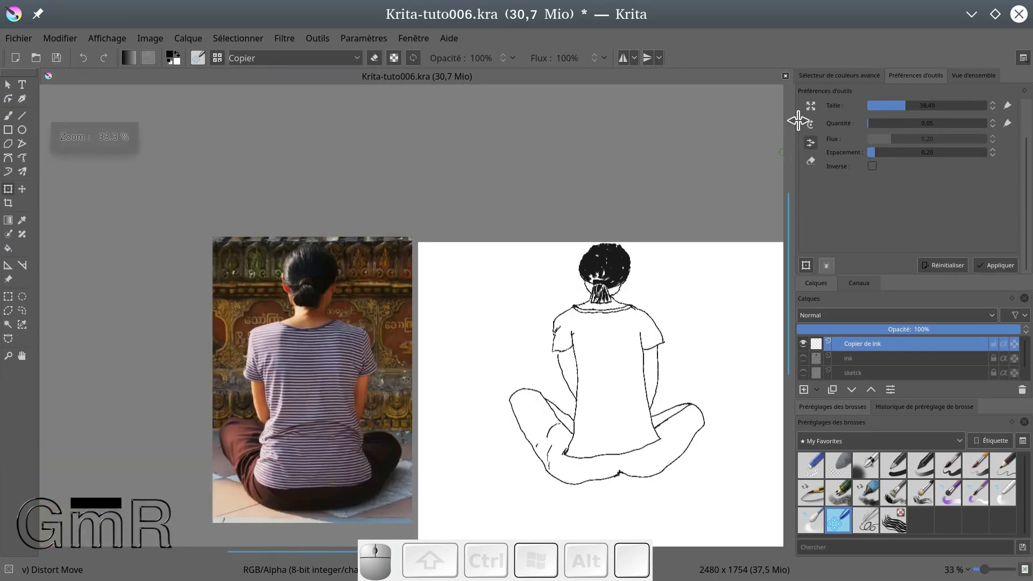
click(813, 109)
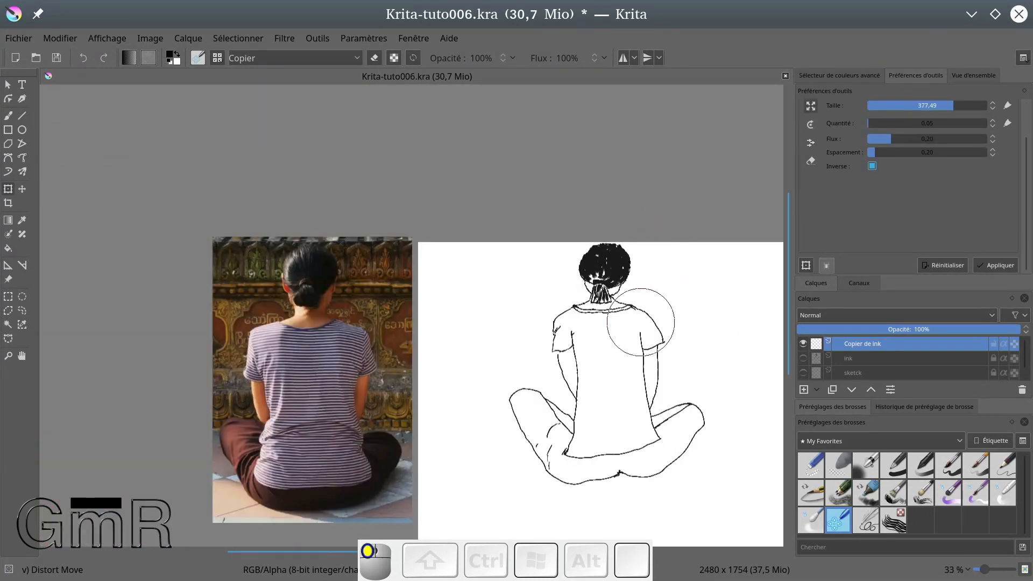
drag(629, 338, 601, 343)
drag(624, 384, 590, 387)
drag(578, 378, 575, 375)
drag(547, 321, 570, 328)
Step: Try the inverted liquify Rotate brush on the head, the left shoulder and the crossed legs
click(809, 163)
click(810, 124)
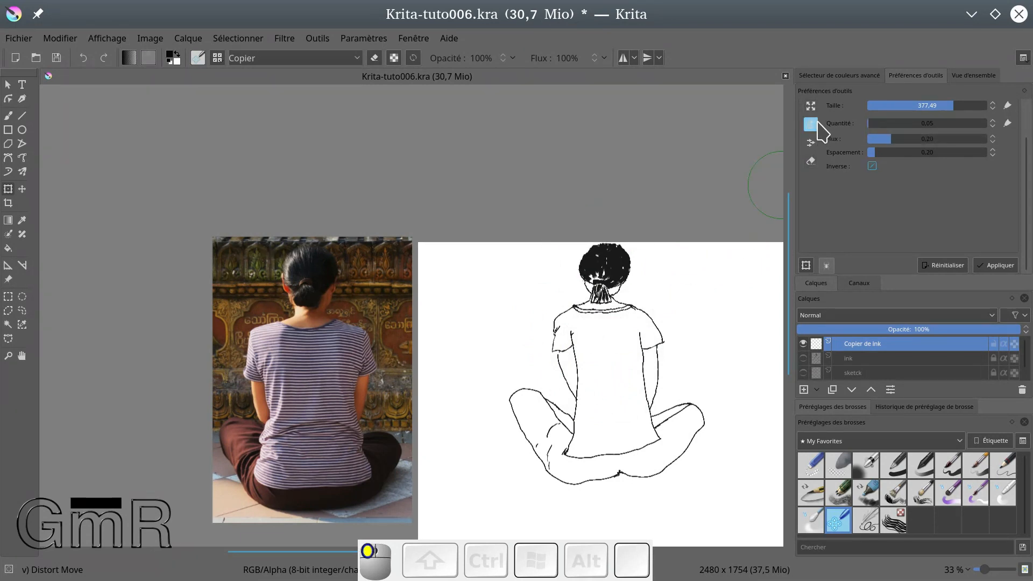
mouse_move(597, 272)
mouse_down()
mouse_move(621, 280)
mouse_move(603, 281)
mouse_up()
drag(577, 326, 571, 335)
mouse_move(592, 473)
mouse_down()
mouse_move(587, 480)
mouse_move(611, 473)
mouse_up()
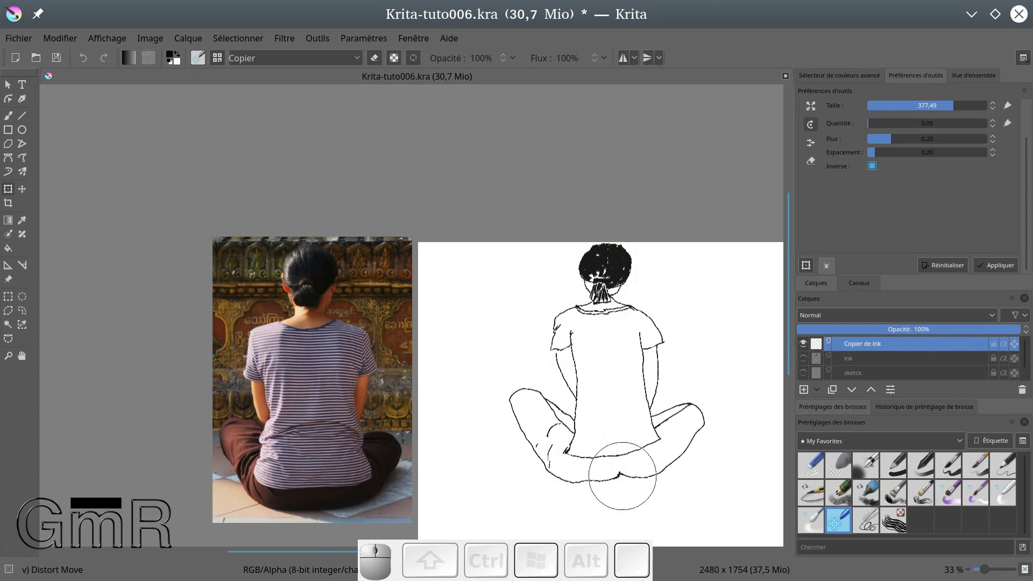
Step: Restore the distorted figure with the liquify Undo brush, enlarged to size 611.49
click(810, 162)
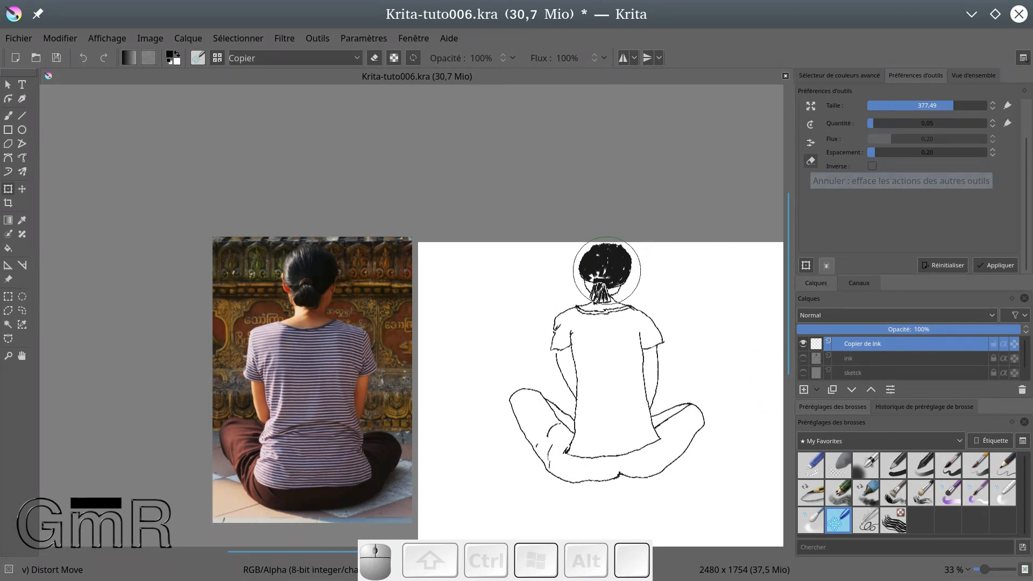
mouse_move(722, 319)
mouse_down()
mouse_move(751, 313)
mouse_move(732, 311)
mouse_up()
mouse_move(666, 315)
mouse_down()
mouse_move(647, 291)
mouse_move(543, 308)
mouse_move(641, 270)
mouse_move(609, 314)
mouse_move(528, 365)
mouse_move(528, 400)
mouse_move(558, 413)
mouse_move(551, 483)
mouse_move(550, 454)
mouse_move(684, 467)
mouse_move(719, 440)
mouse_move(579, 396)
mouse_move(576, 307)
mouse_move(588, 280)
mouse_move(622, 310)
mouse_move(621, 285)
mouse_move(663, 497)
mouse_move(671, 469)
mouse_move(660, 387)
mouse_move(561, 314)
mouse_move(562, 285)
mouse_move(597, 271)
mouse_move(668, 343)
mouse_move(617, 481)
mouse_move(505, 451)
mouse_move(569, 305)
mouse_move(772, 369)
mouse_up()
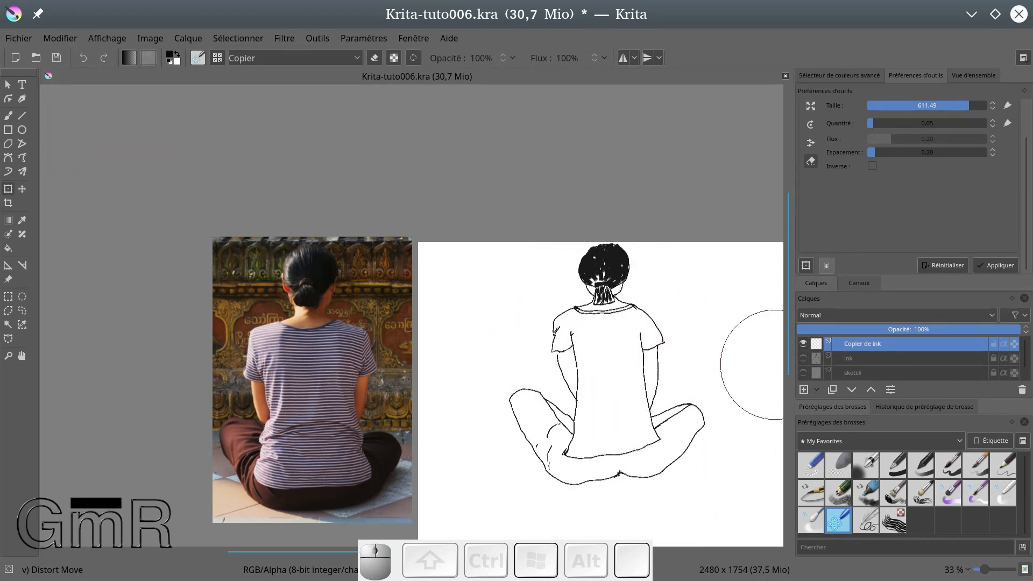
scroll(724, 318, down, 3)
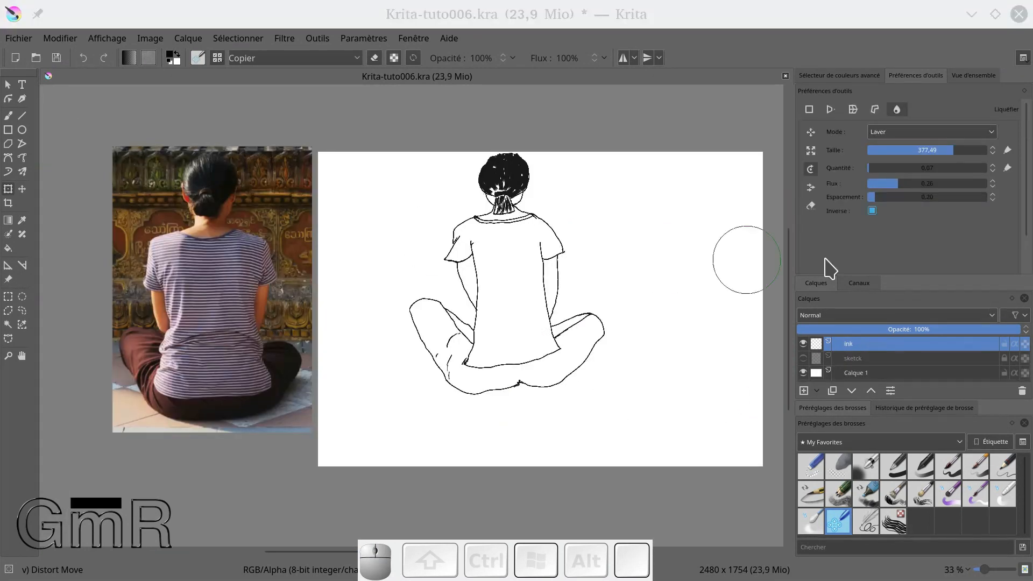
Step: Make room to show all the tool options, return to the Rotate brush, and reset the liquify transform
click(810, 206)
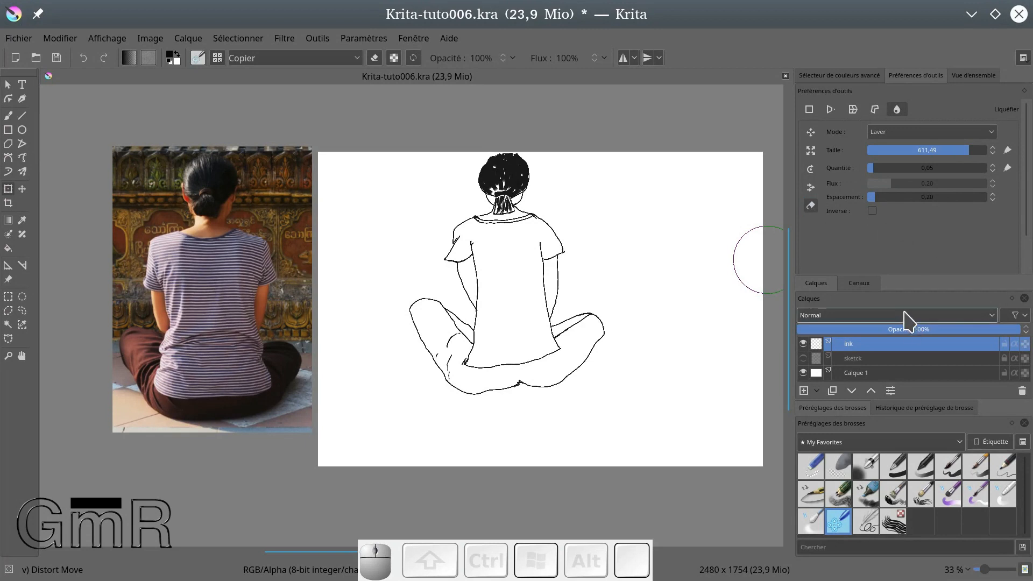
drag(923, 275, 921, 357)
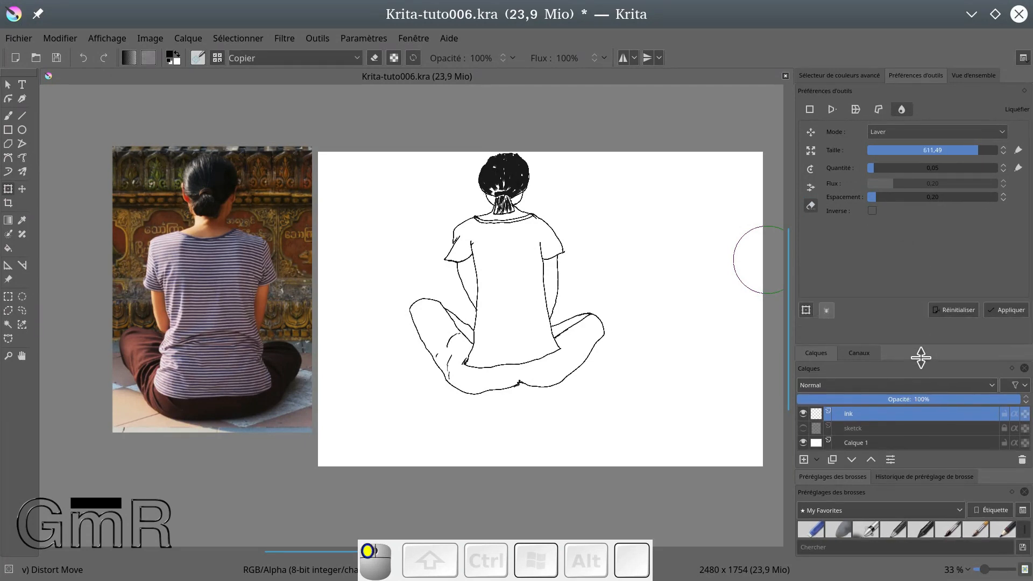
click(810, 169)
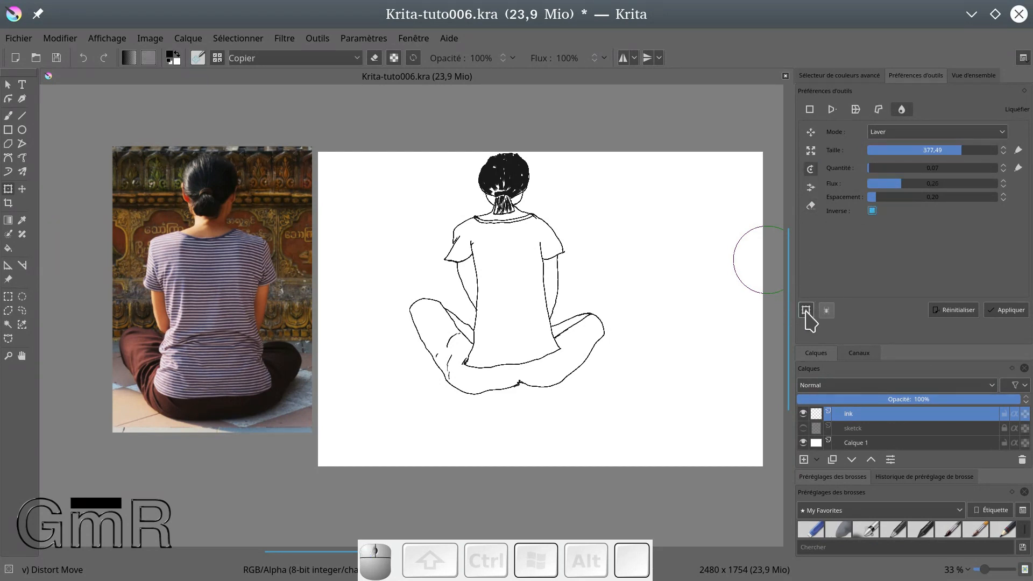
click(950, 315)
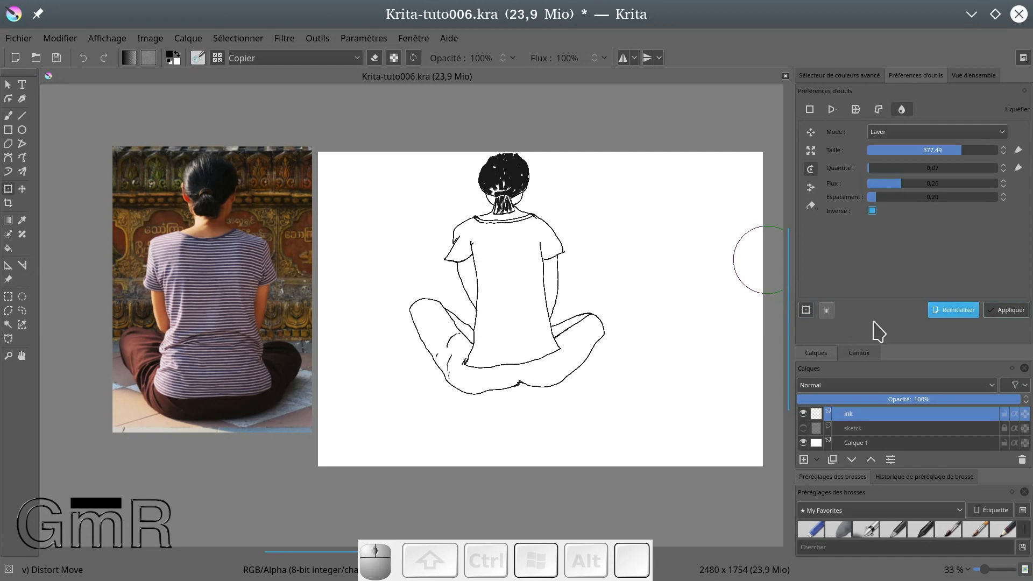
Step: Show the transform decorations and try rotating liquify strokes across the torso and legs of the ink layer
click(806, 311)
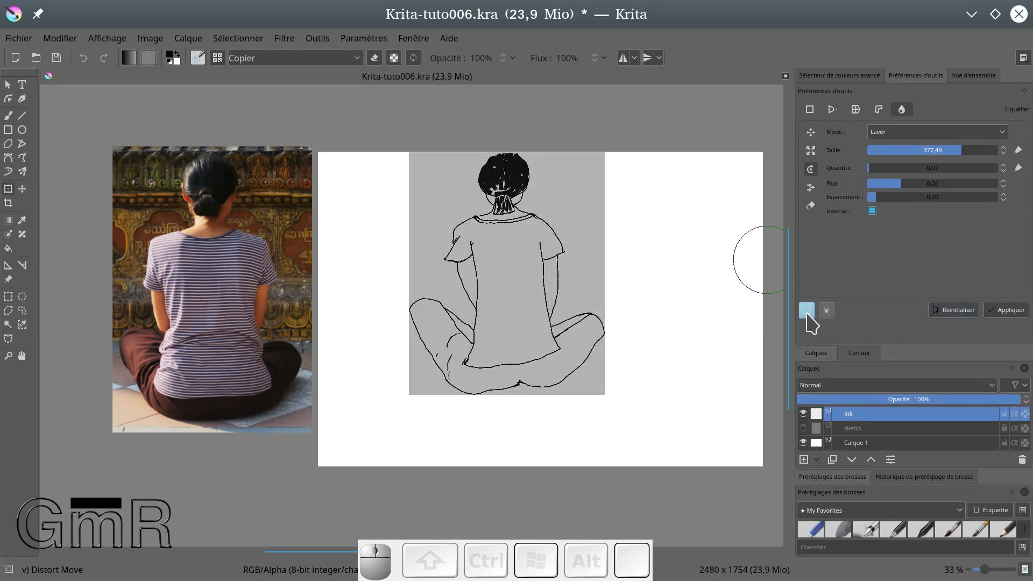
mouse_move(505, 247)
mouse_down()
mouse_move(486, 263)
mouse_move(489, 284)
mouse_move(509, 311)
mouse_move(493, 312)
mouse_move(476, 336)
mouse_move(468, 374)
mouse_move(470, 332)
mouse_up()
click(828, 312)
mouse_move(506, 302)
mouse_down()
mouse_move(539, 269)
mouse_move(561, 276)
mouse_move(558, 316)
mouse_move(551, 196)
mouse_move(553, 349)
mouse_move(731, 323)
mouse_up()
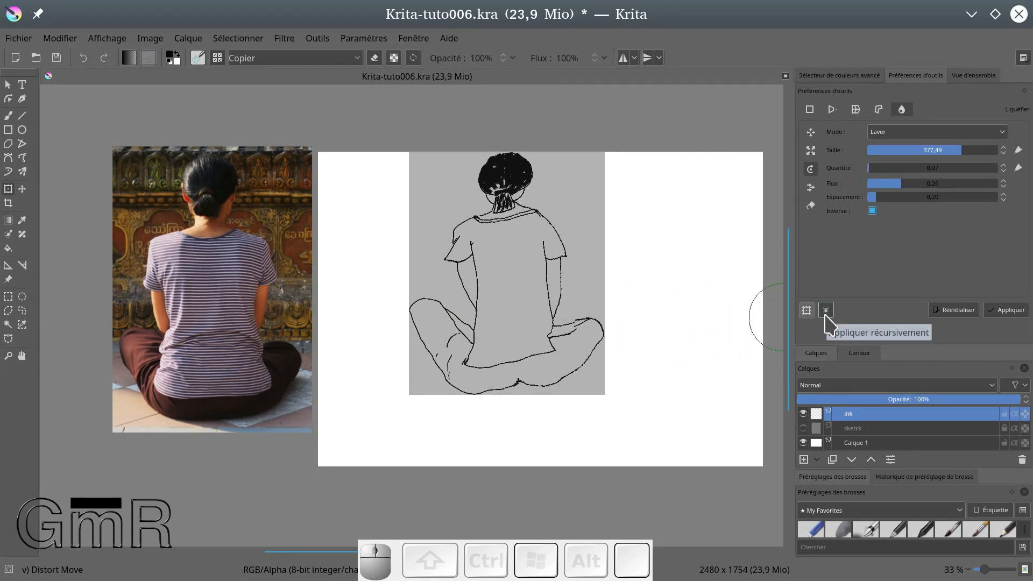
mouse_move(657, 318)
mouse_down()
mouse_move(599, 323)
mouse_move(585, 345)
mouse_move(588, 396)
mouse_move(507, 410)
mouse_move(574, 347)
mouse_move(647, 331)
mouse_move(564, 341)
mouse_move(507, 403)
mouse_move(491, 373)
mouse_move(473, 411)
mouse_move(426, 380)
mouse_move(460, 396)
mouse_move(487, 379)
mouse_up()
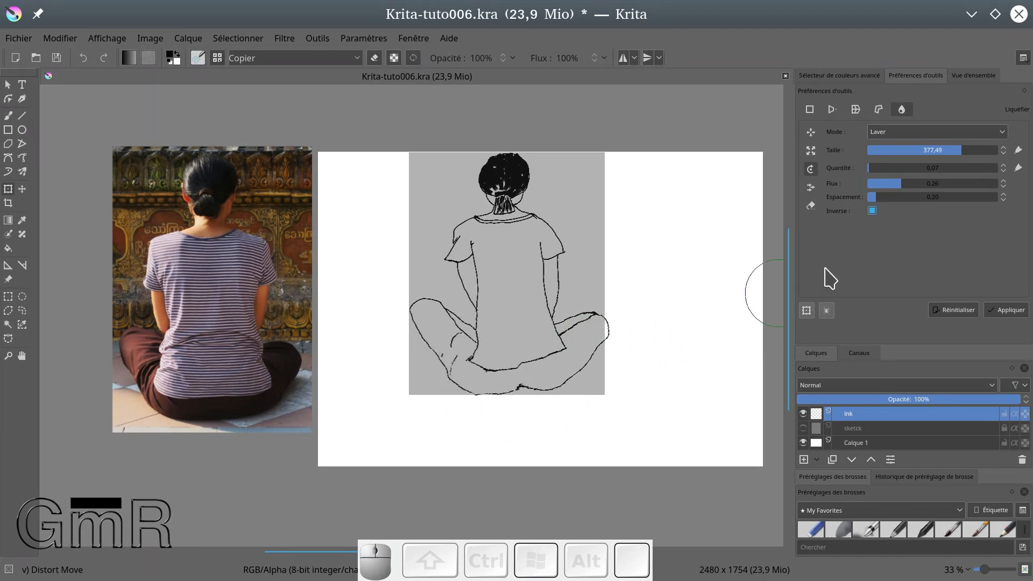
Step: Hide the transform decorations and apply the liquify transform to the ink layer
click(807, 313)
click(825, 309)
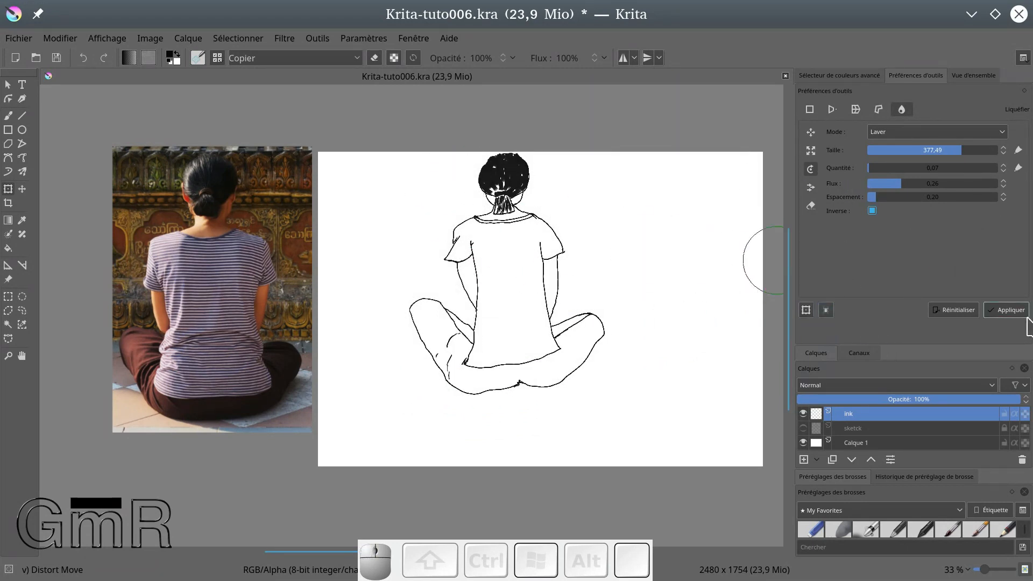
click(1004, 312)
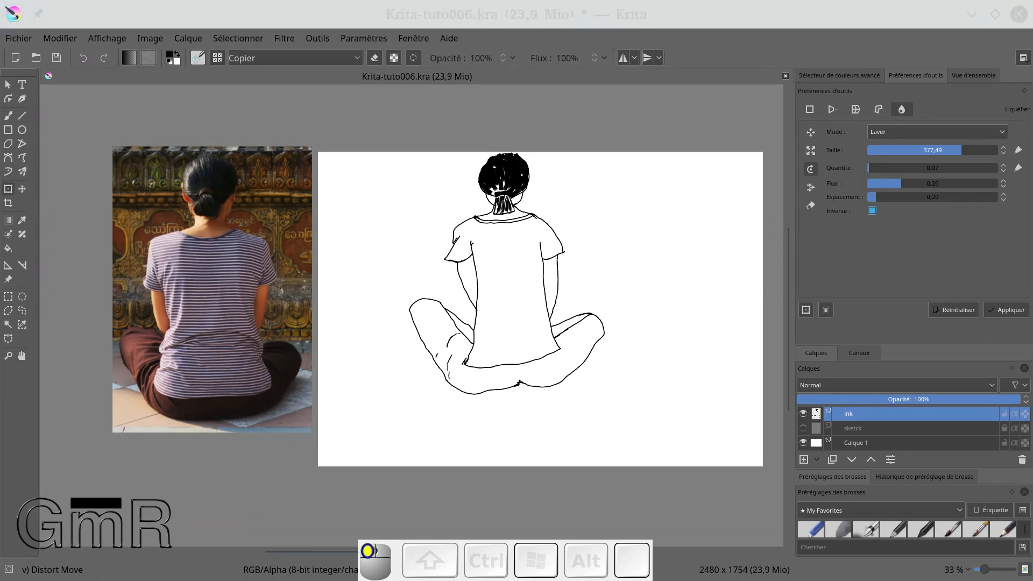
Step: Distort the left sleeve, upper back and lower left of the shirt with the inverted Rotate brush, and apply the transform
scroll(663, 346, up, 1)
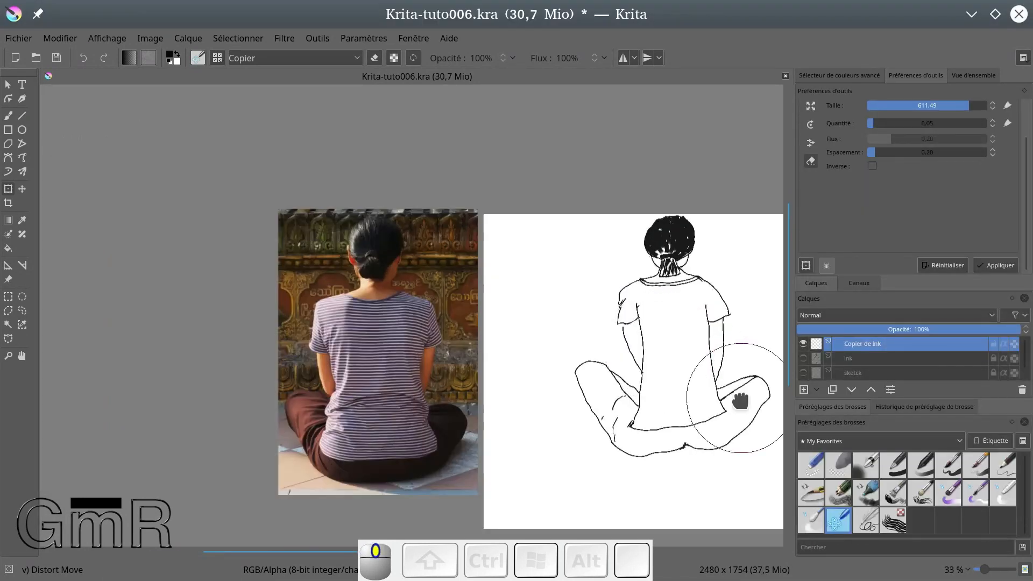
mouse_move(740, 400)
mouse_down()
mouse_move(471, 324)
mouse_move(494, 371)
mouse_up()
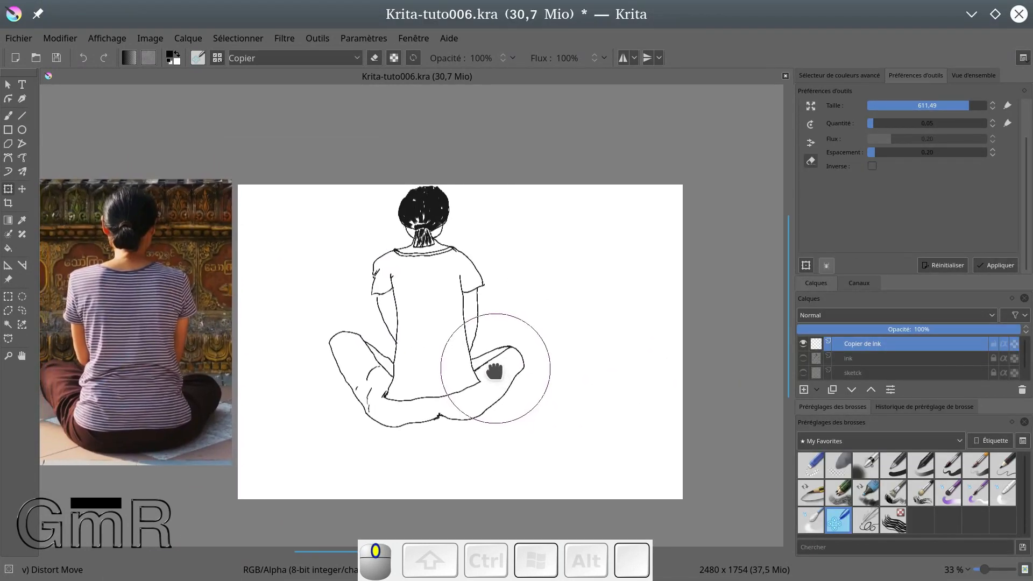
click(810, 124)
drag(383, 277, 441, 270)
drag(398, 378, 396, 387)
key(Return)
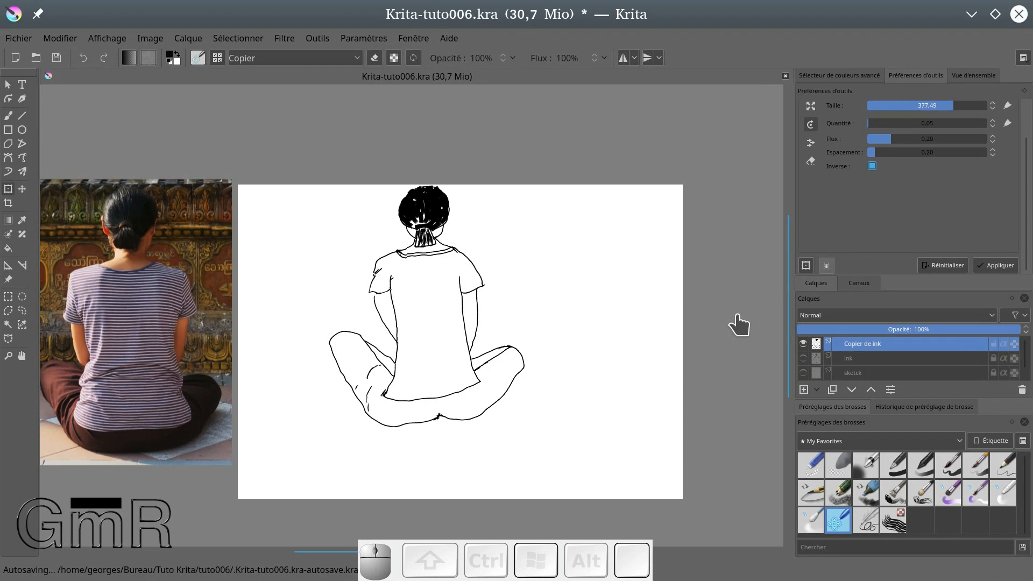
Step: Show the original ink layer and switch the distorted copy's visibility on and off to compare the two drawings
click(802, 344)
click(802, 343)
click(801, 361)
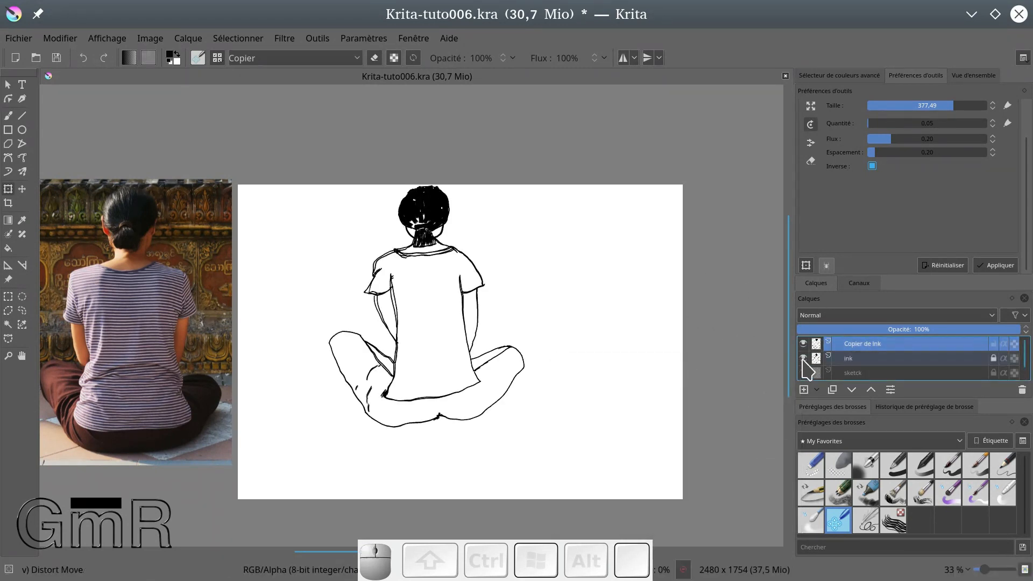
click(805, 345)
click(805, 346)
click(804, 346)
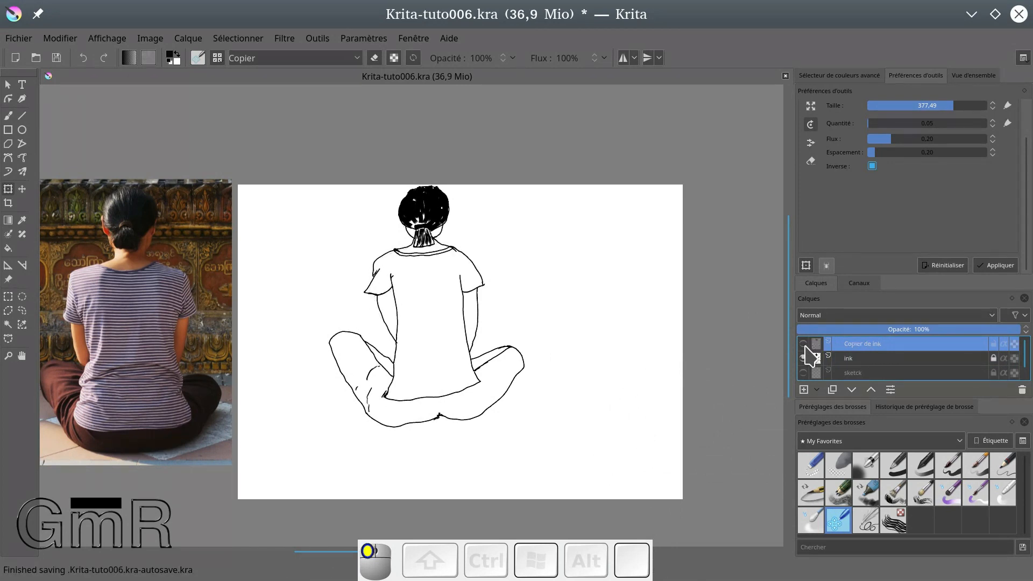
click(805, 346)
click(805, 346)
click(804, 346)
key(1)
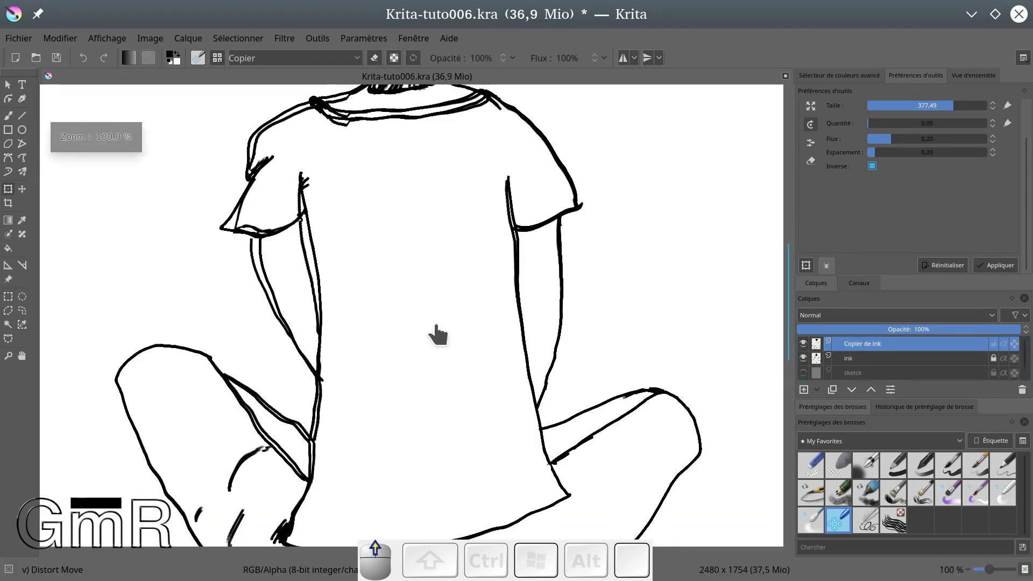
click(805, 346)
click(805, 346)
click(805, 346)
click(805, 345)
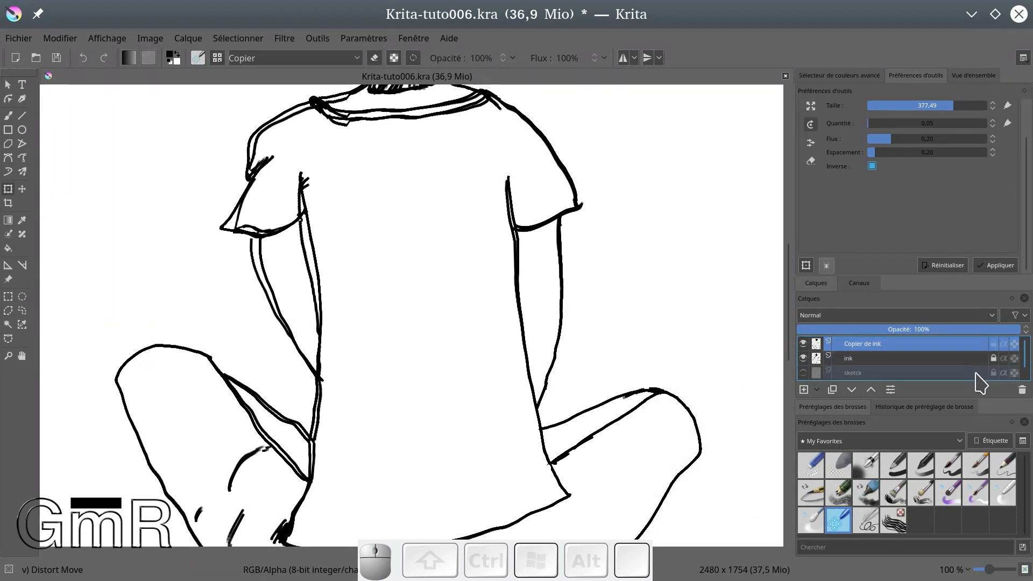
Step: Delete the distorted copy of the ink layer and make the layer list taller
click(1022, 389)
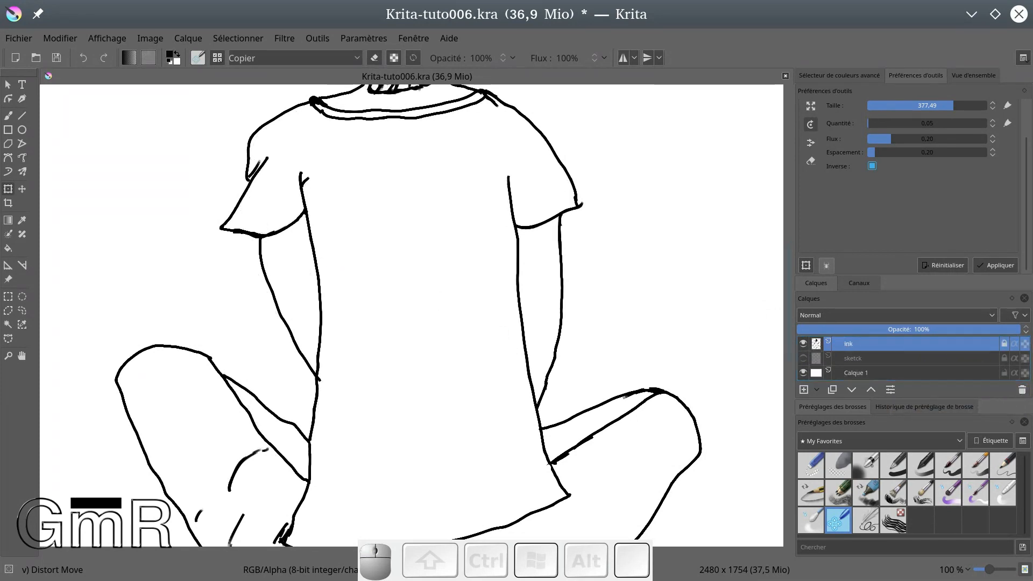
click(773, 436)
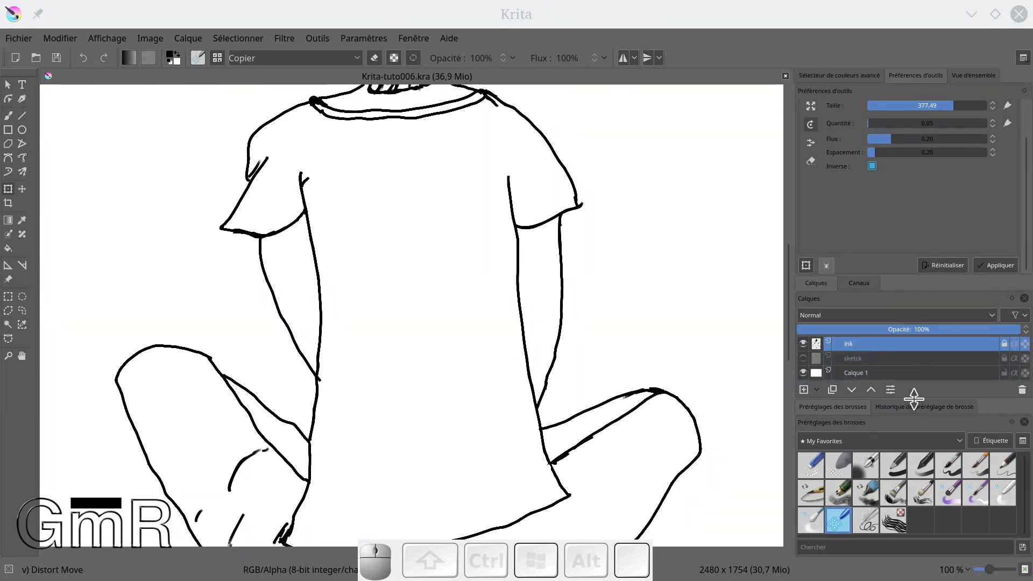
drag(913, 398, 911, 455)
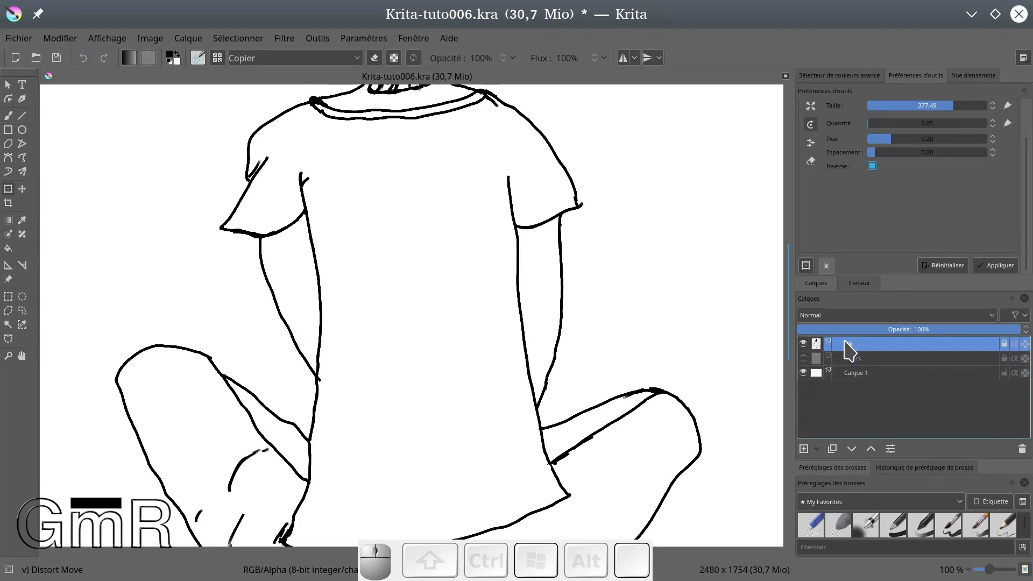
Step: Unlock the ink layer and add a transform mask (Masque de transformation) to it
click(818, 450)
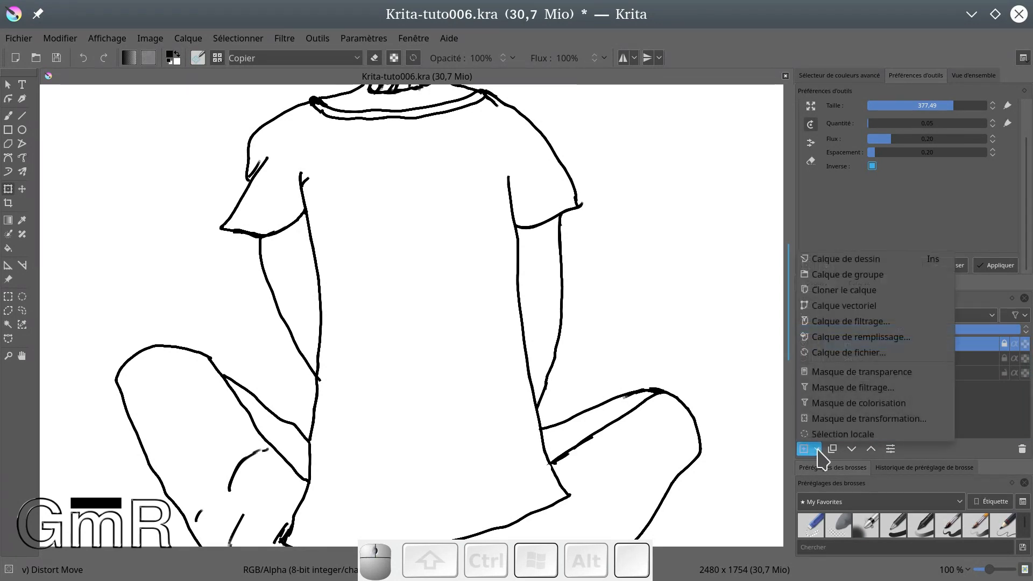
click(854, 420)
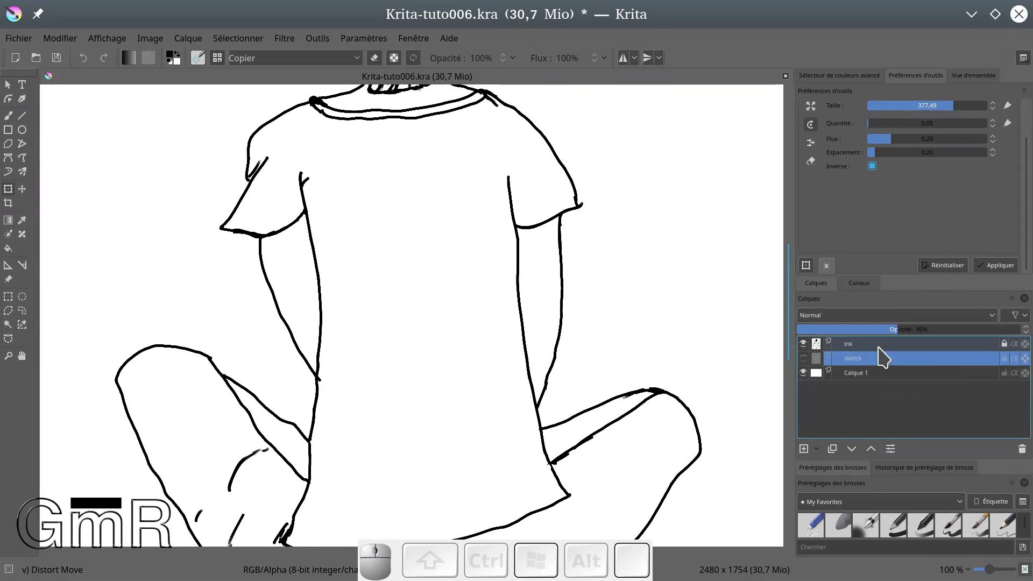
click(1004, 346)
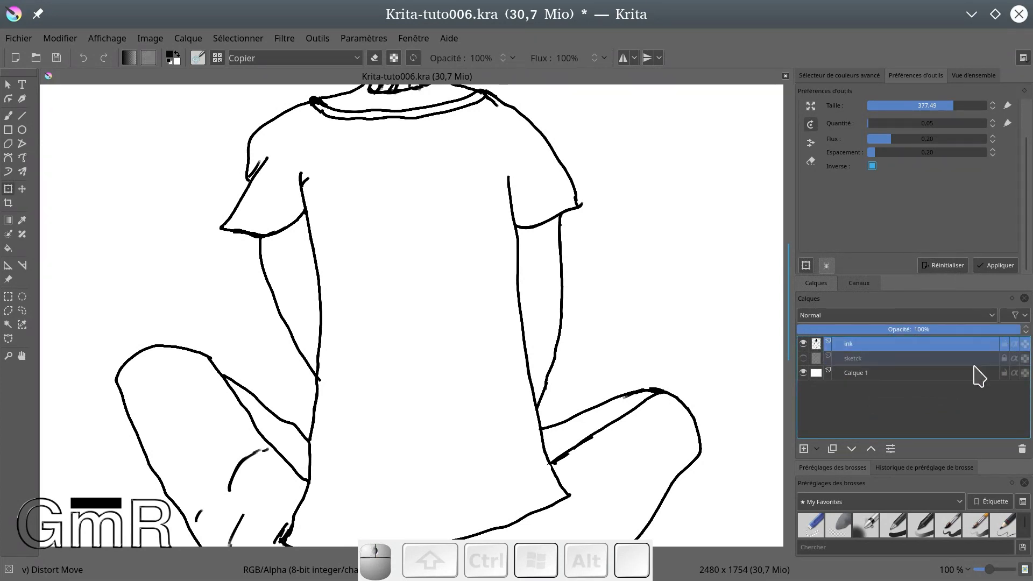
click(816, 450)
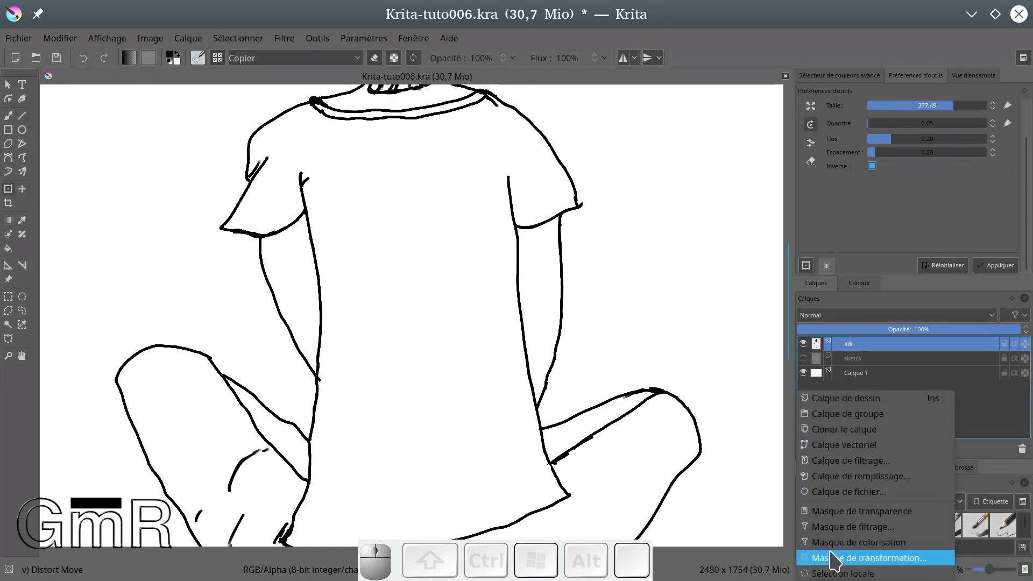
click(824, 553)
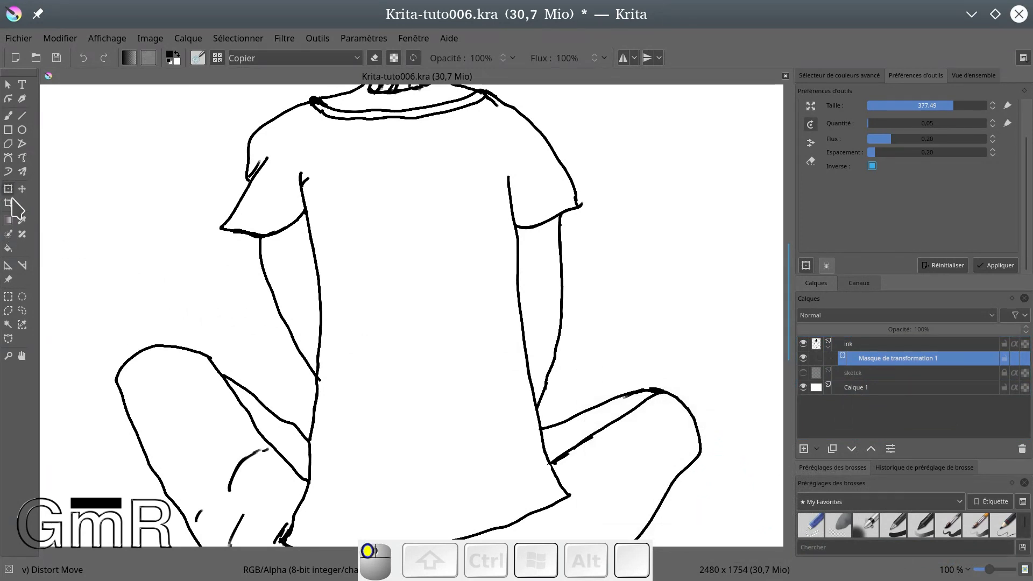
Step: Show the transform options, choose Perspective mode and start transforming the figure through the mask
click(839, 75)
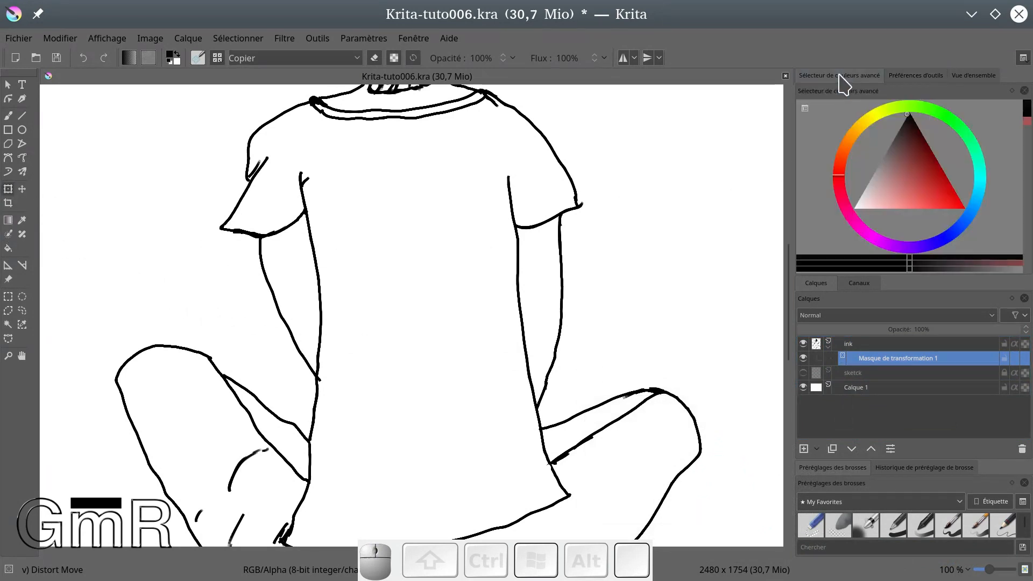
click(915, 77)
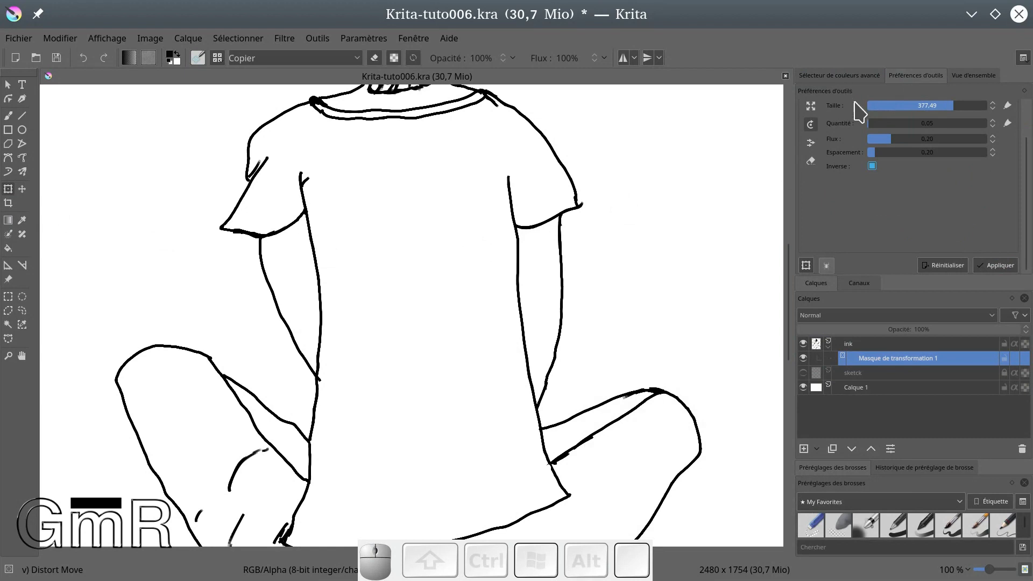
scroll(879, 170, up, 1)
scroll(883, 159, up, 2)
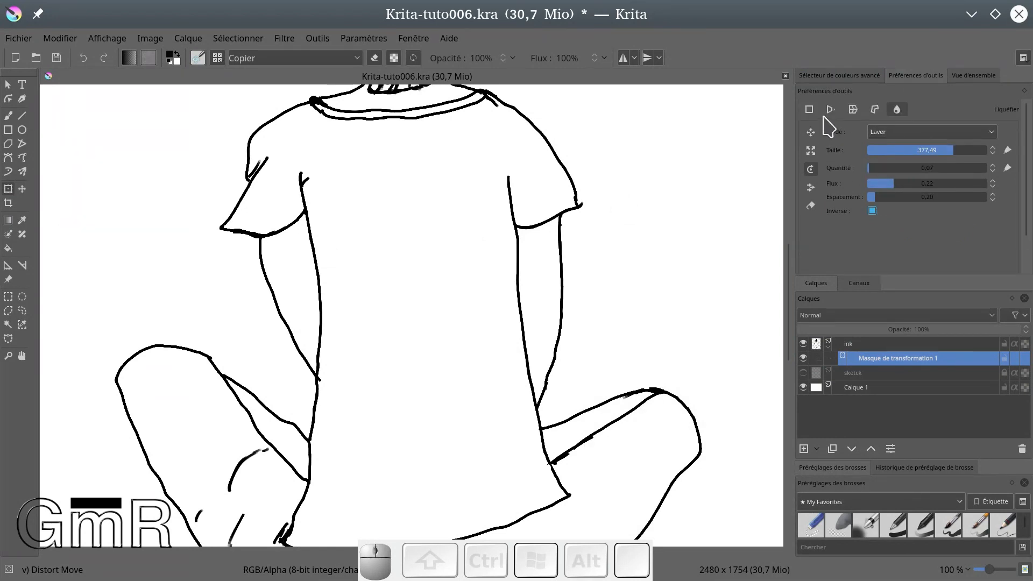
click(830, 109)
scroll(558, 284, down, 3)
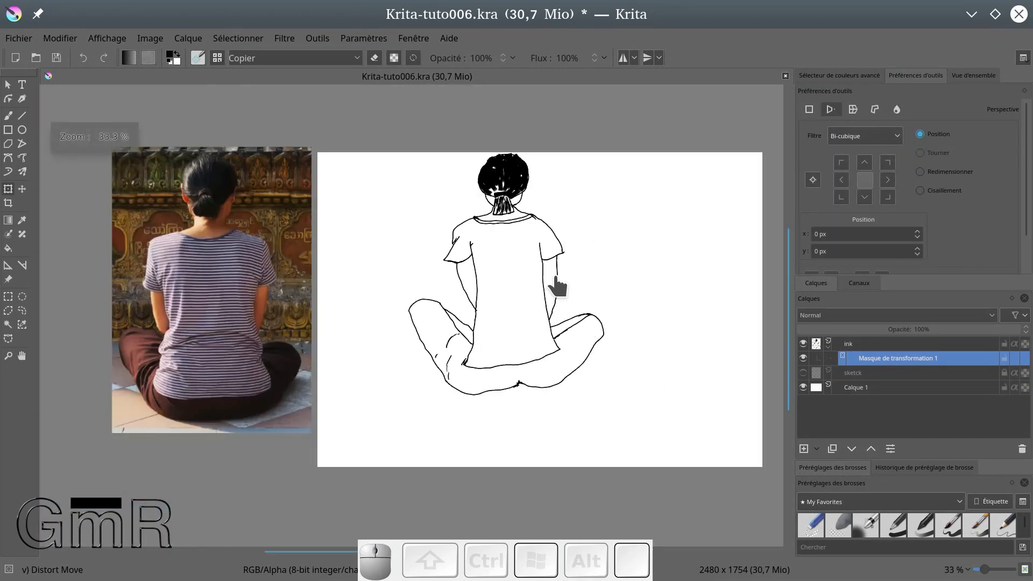
click(535, 265)
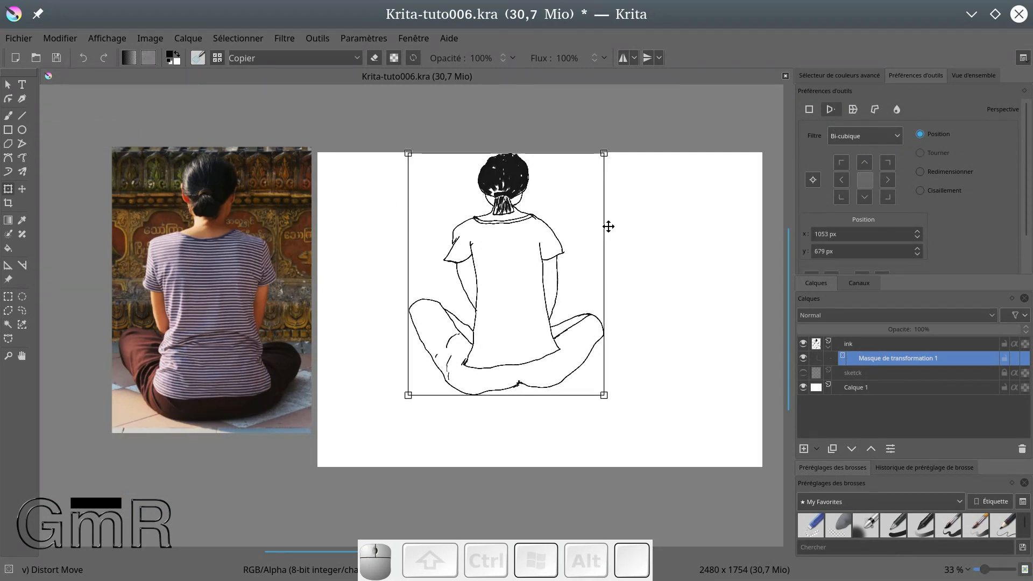
Step: Set the filter to Courbes de Bézier, pull both upper perspective corners inward and down, and apply the transform to the mask
click(890, 136)
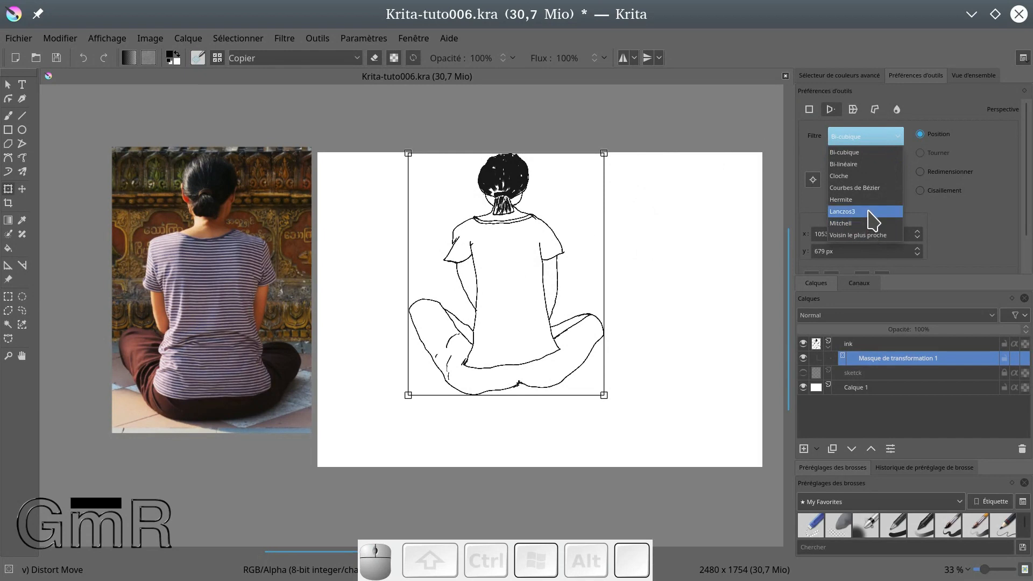
click(855, 187)
mouse_move(598, 157)
mouse_down()
mouse_move(583, 193)
mouse_move(534, 214)
mouse_move(530, 232)
mouse_up()
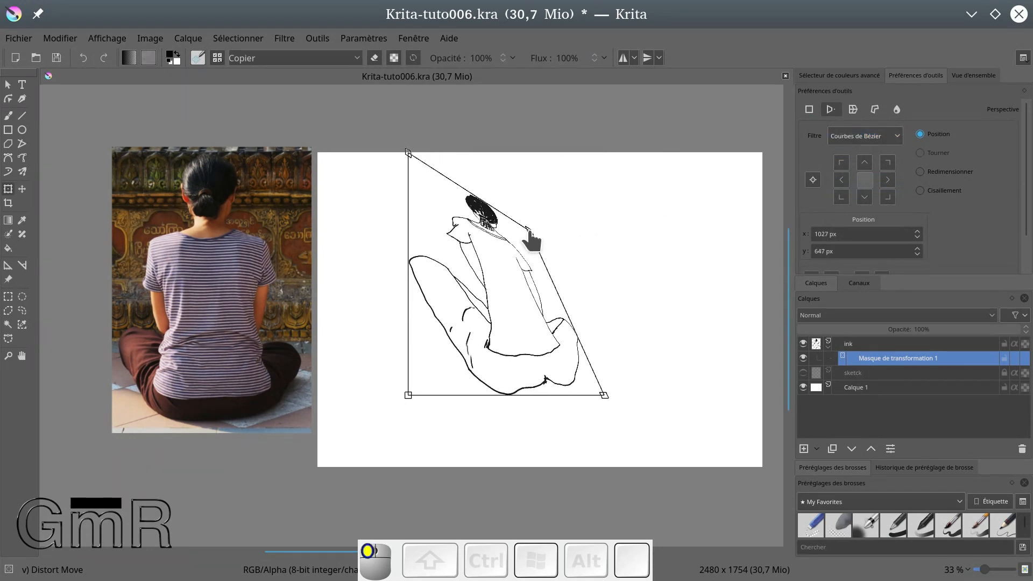
mouse_move(408, 152)
mouse_down()
mouse_move(443, 230)
mouse_move(459, 225)
mouse_up()
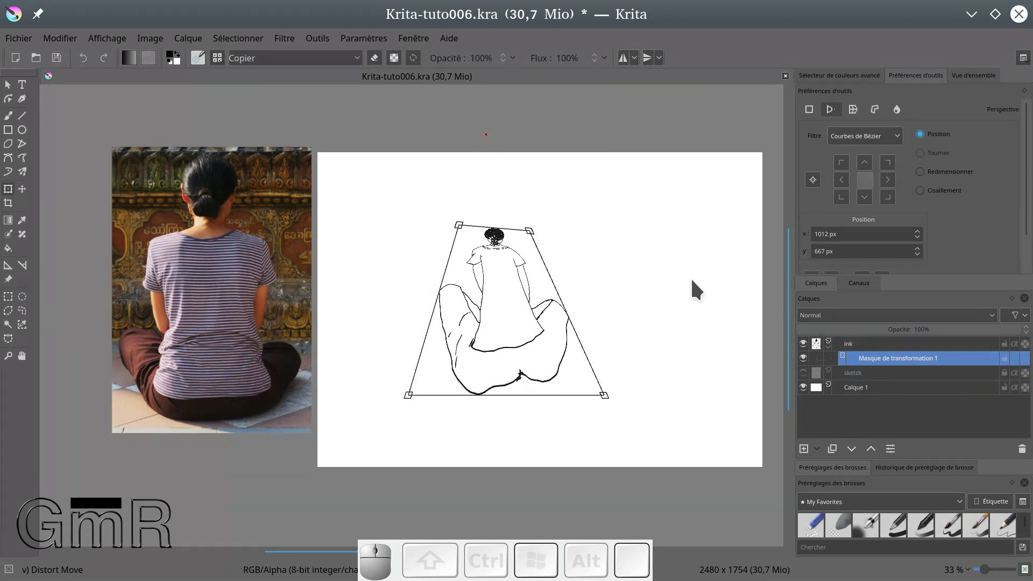
key(Return)
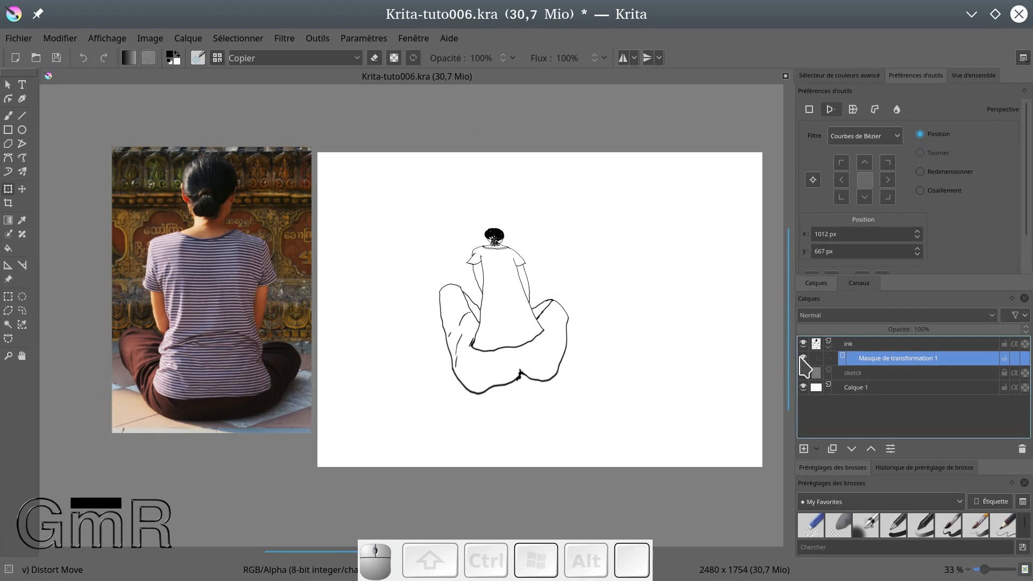
Step: Toggle the transform mask's visibility repeatedly to compare the figure with and without the perspective distortion
click(801, 358)
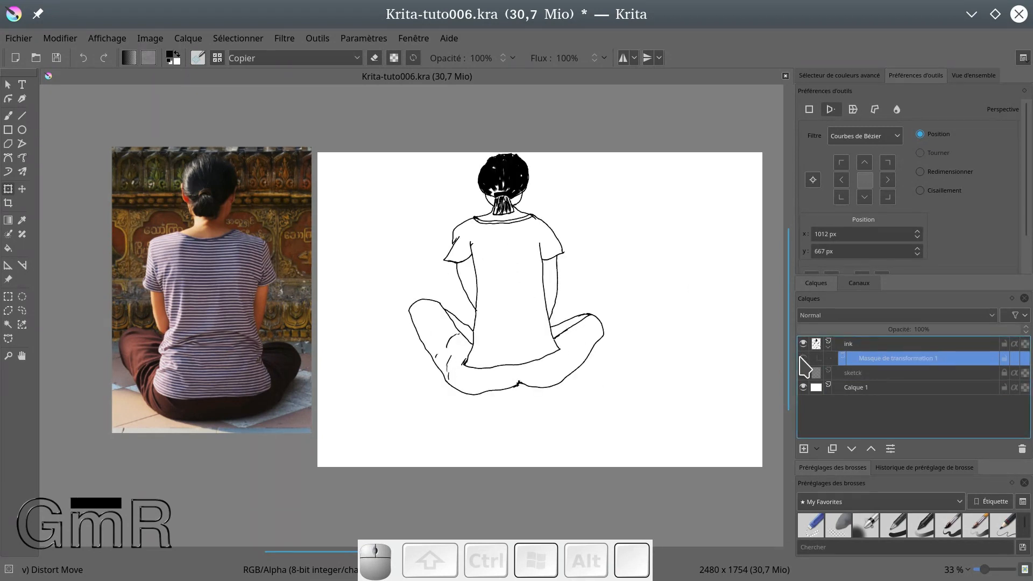
click(802, 358)
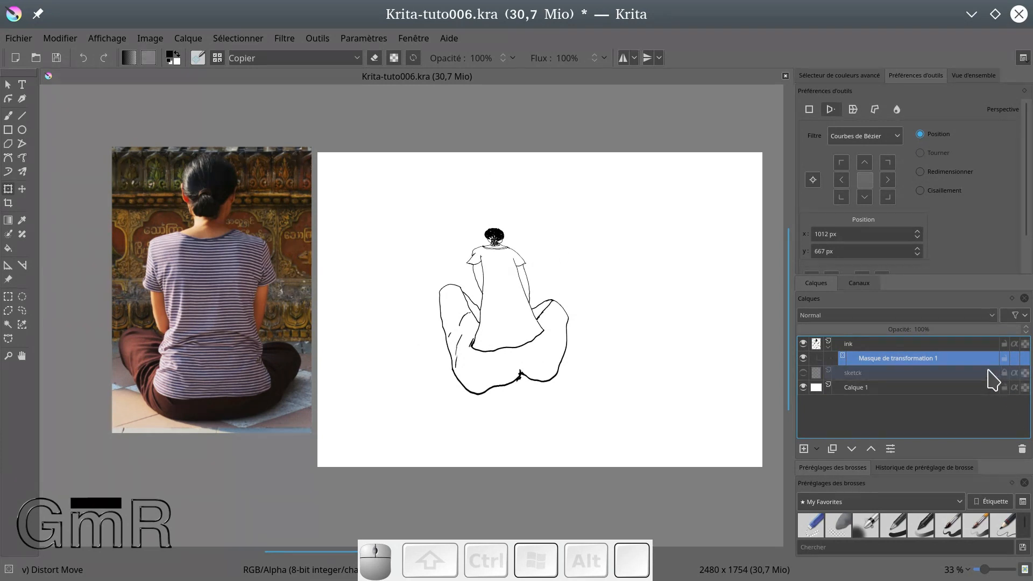
click(802, 357)
click(802, 357)
click(802, 358)
click(802, 357)
click(802, 356)
click(803, 356)
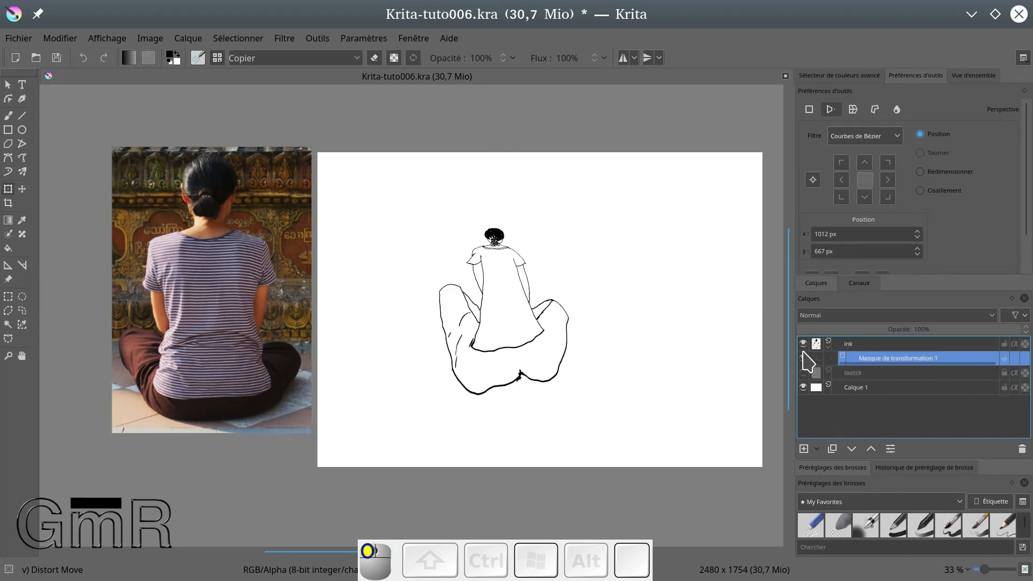
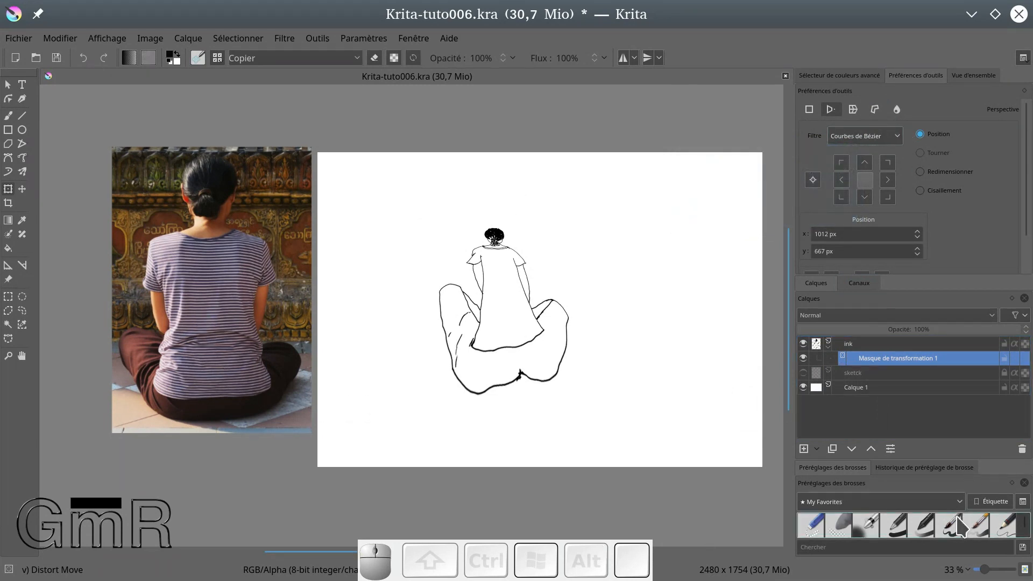
Step: Give the brush presets their space back, choose Cage mode and place cage points around the woman's torso
drag(915, 461, 917, 402)
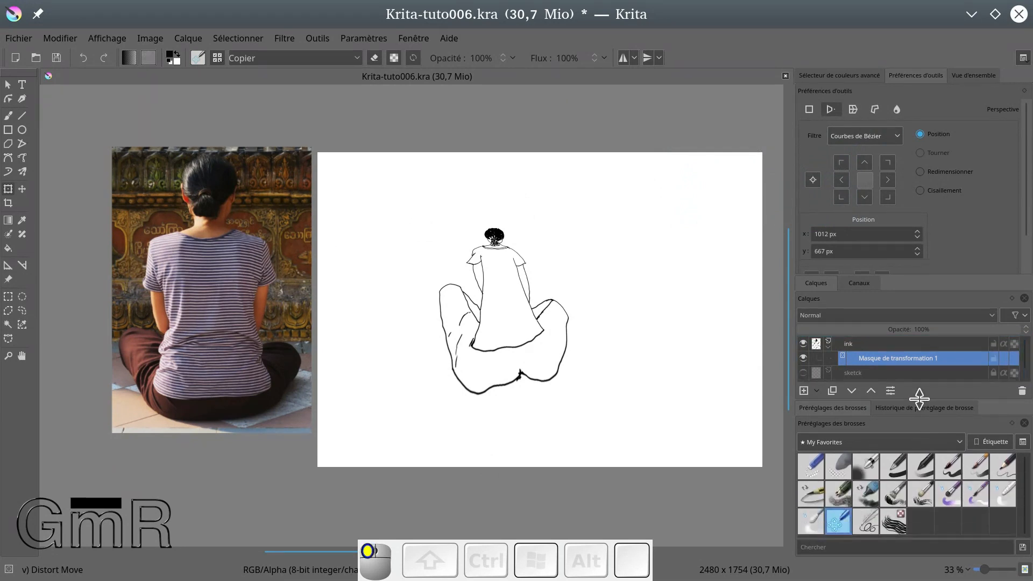
click(851, 111)
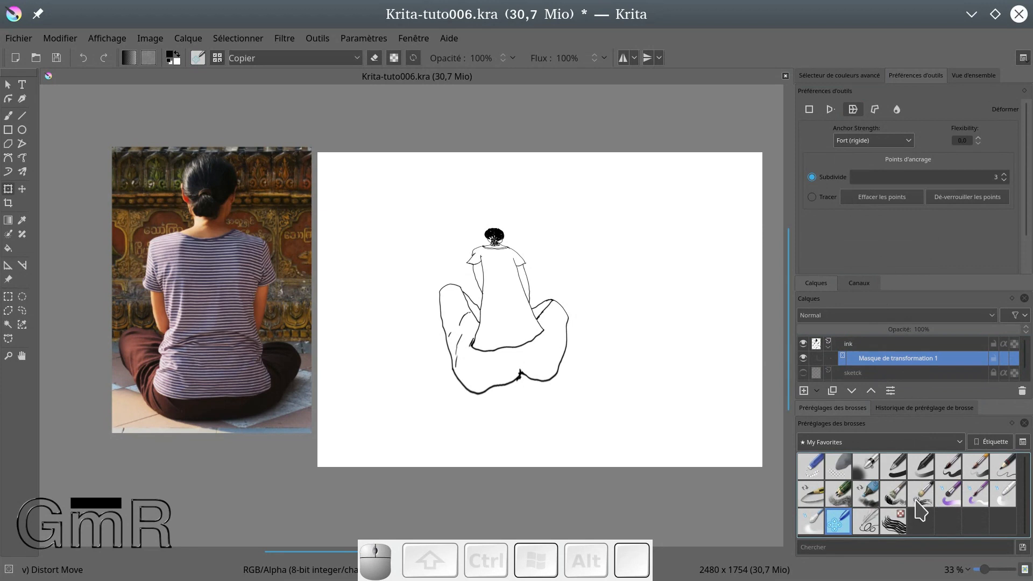
click(876, 111)
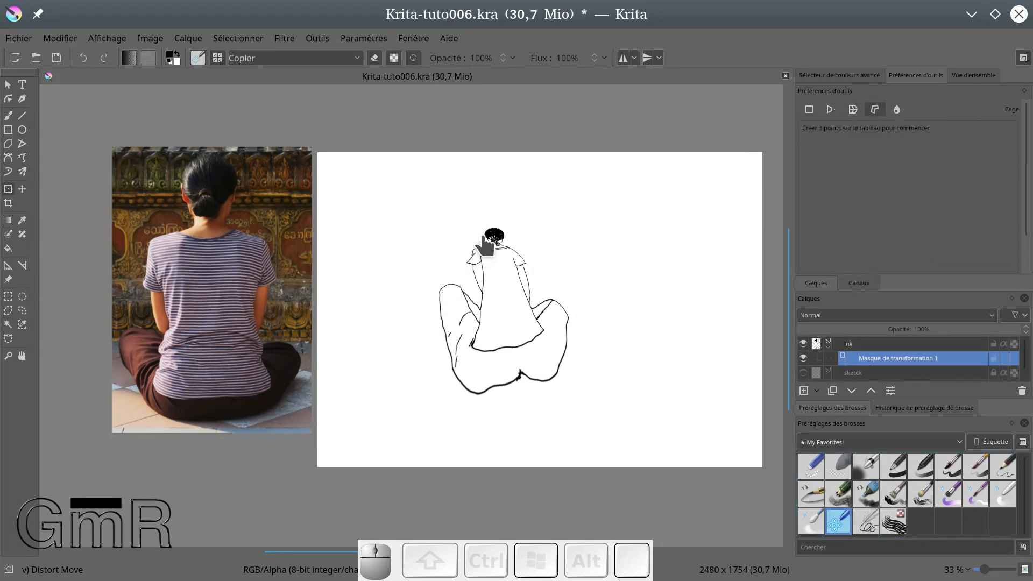
click(485, 235)
click(875, 109)
click(462, 180)
click(453, 260)
click(466, 318)
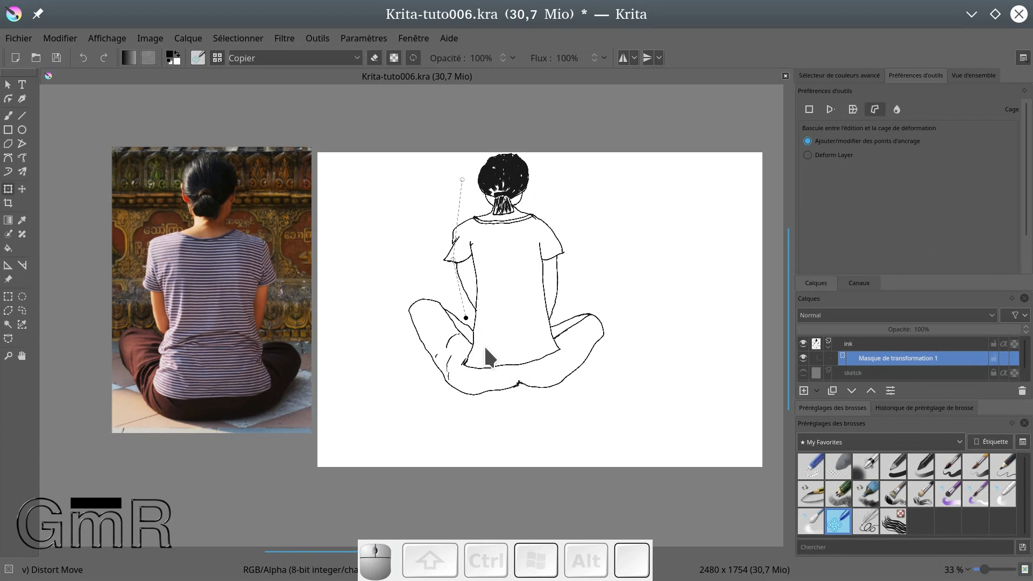
Step: Switch the cage to Deform Layer, pull its upper left point far outward, and apply the transform
click(807, 154)
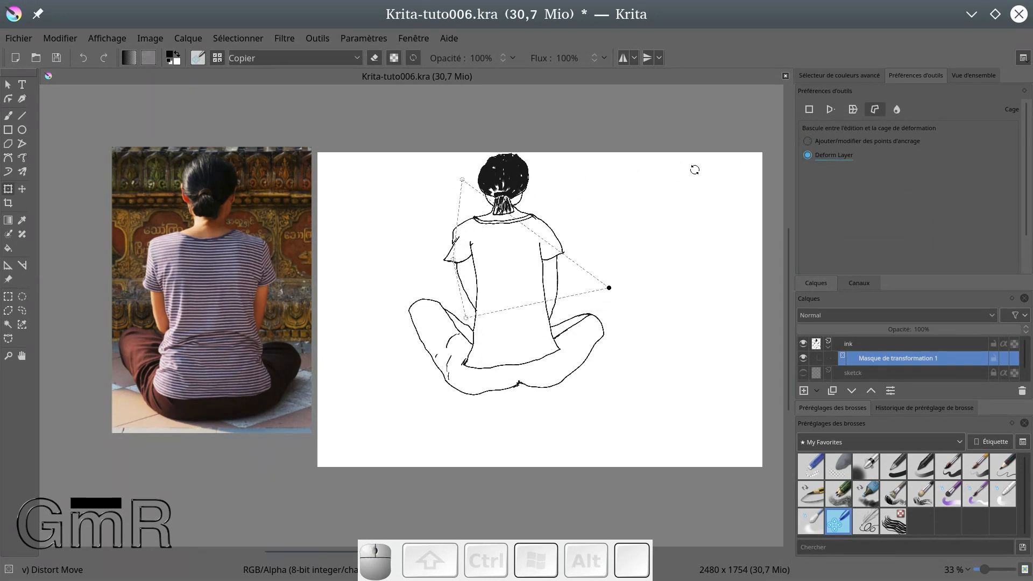
mouse_move(460, 177)
mouse_down()
mouse_move(456, 161)
mouse_move(439, 159)
mouse_move(363, 168)
mouse_up()
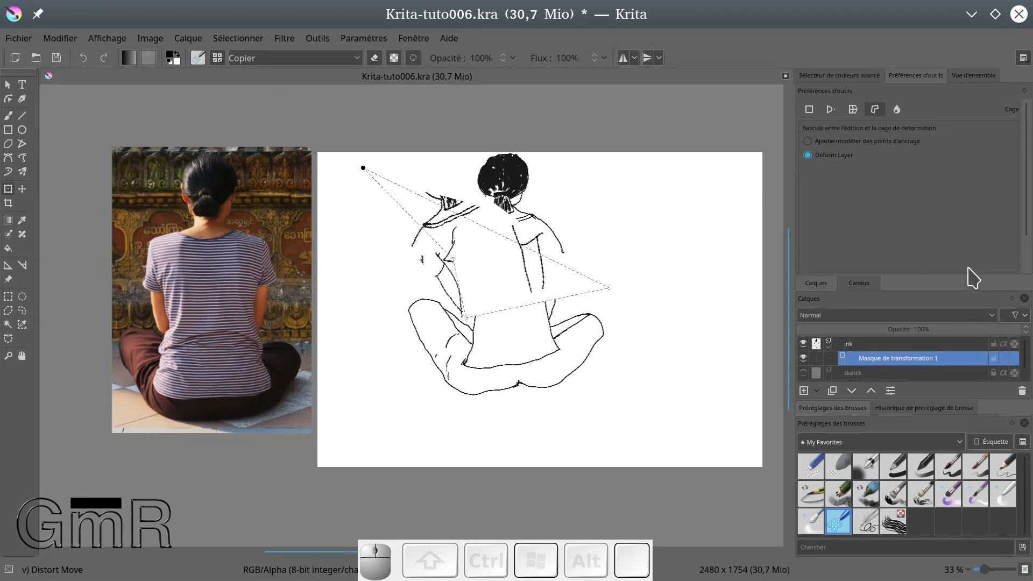
key(Return)
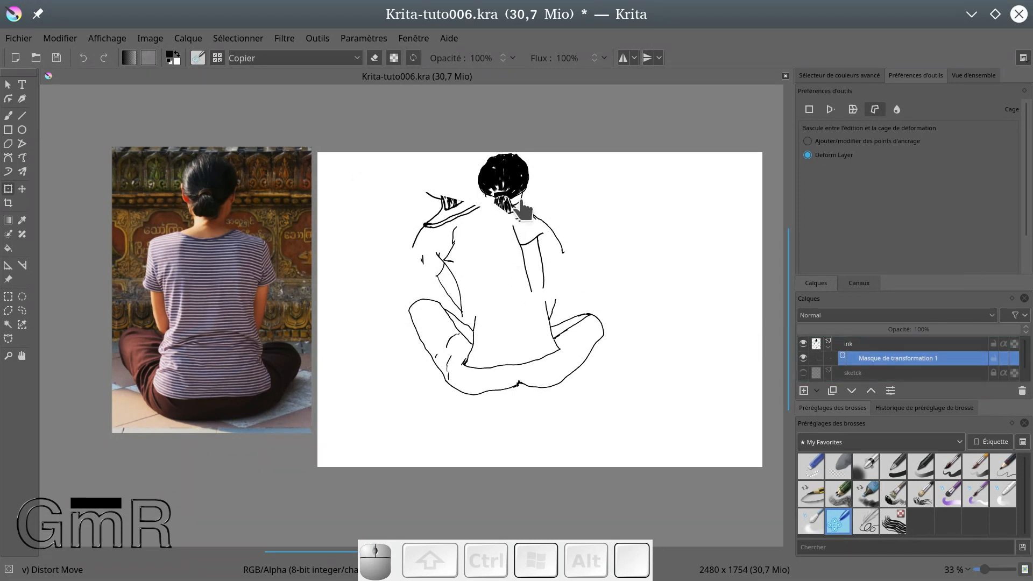
Step: Hide the transform mask so the undistorted figure shows, and select the ink layer
scroll(558, 299, down, 1)
scroll(559, 304, down, 2)
scroll(558, 306, up, 3)
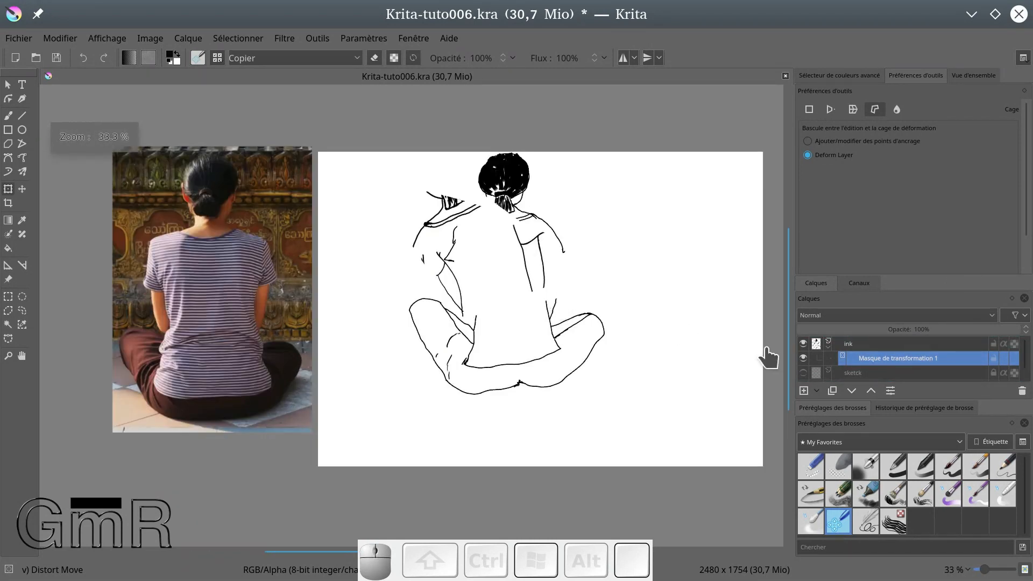
click(802, 357)
click(801, 356)
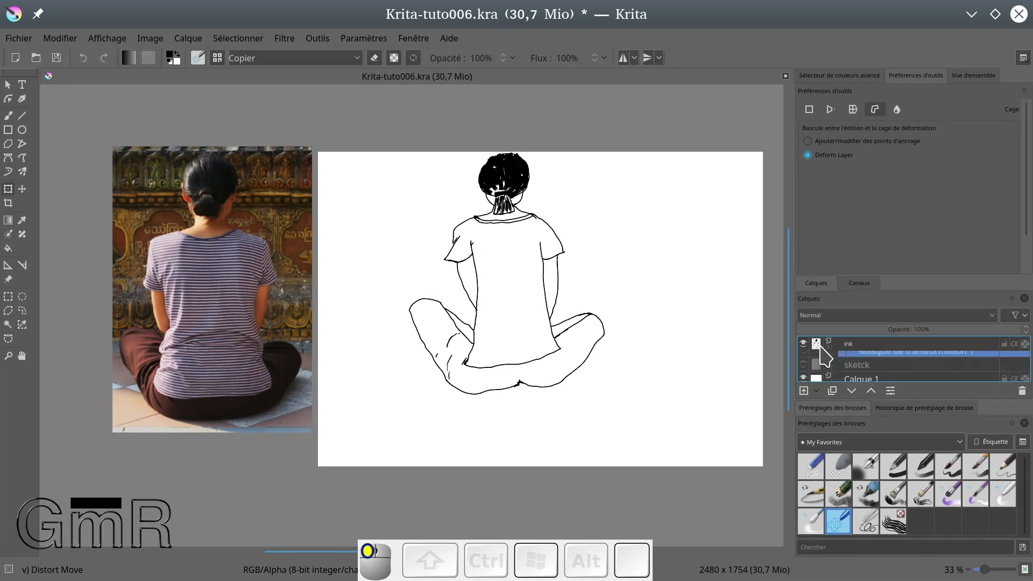
click(858, 343)
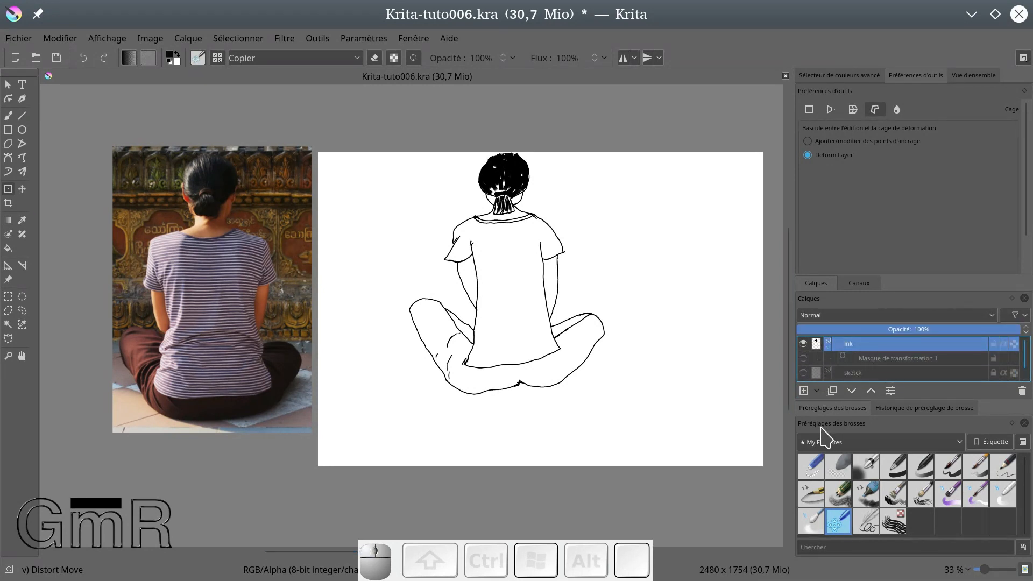
Step: Add a second transform mask to the ink layer, check the first mask's effect alongside it, and leave the first mask hidden
click(816, 391)
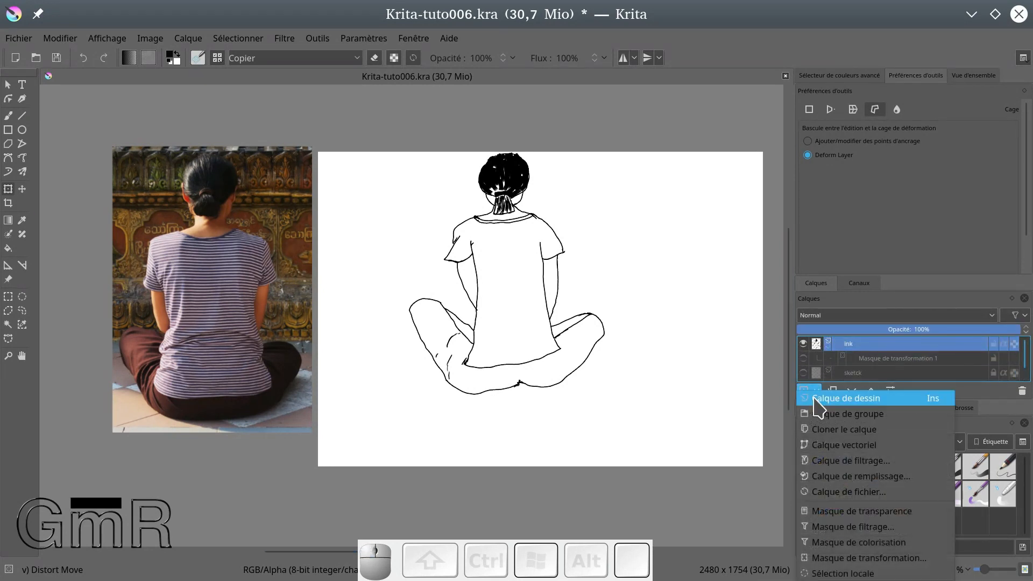
click(862, 559)
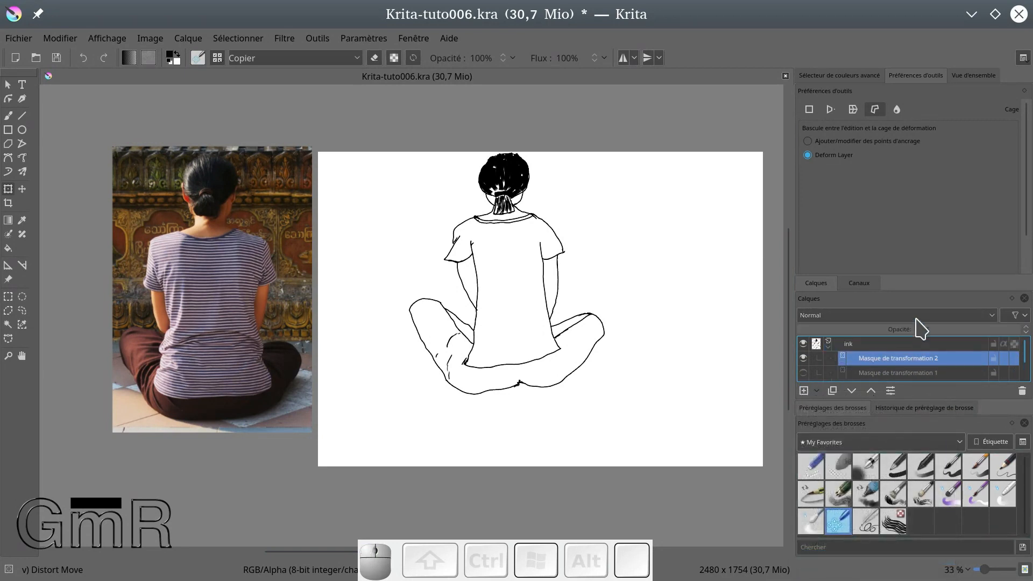
click(803, 372)
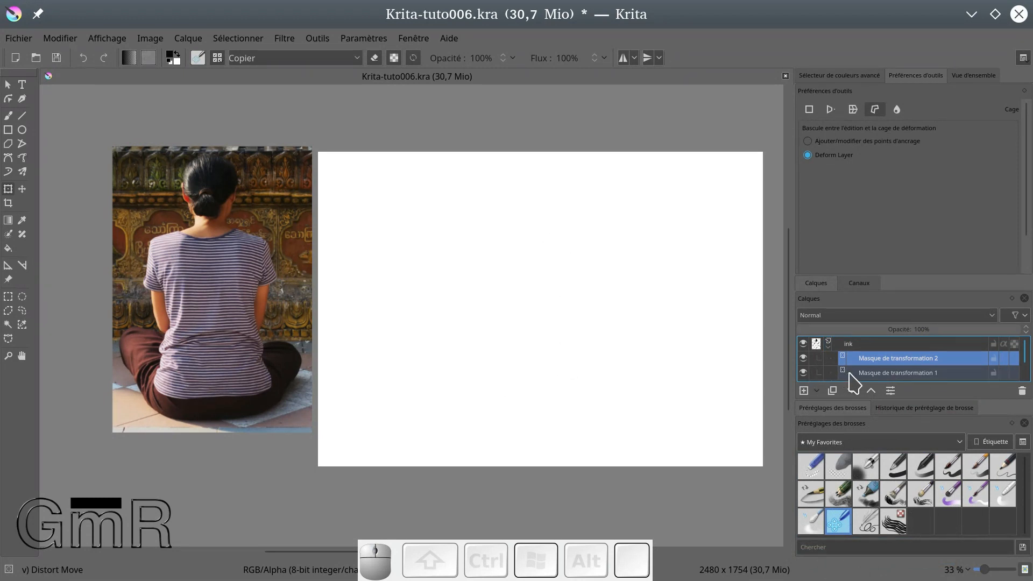
click(867, 373)
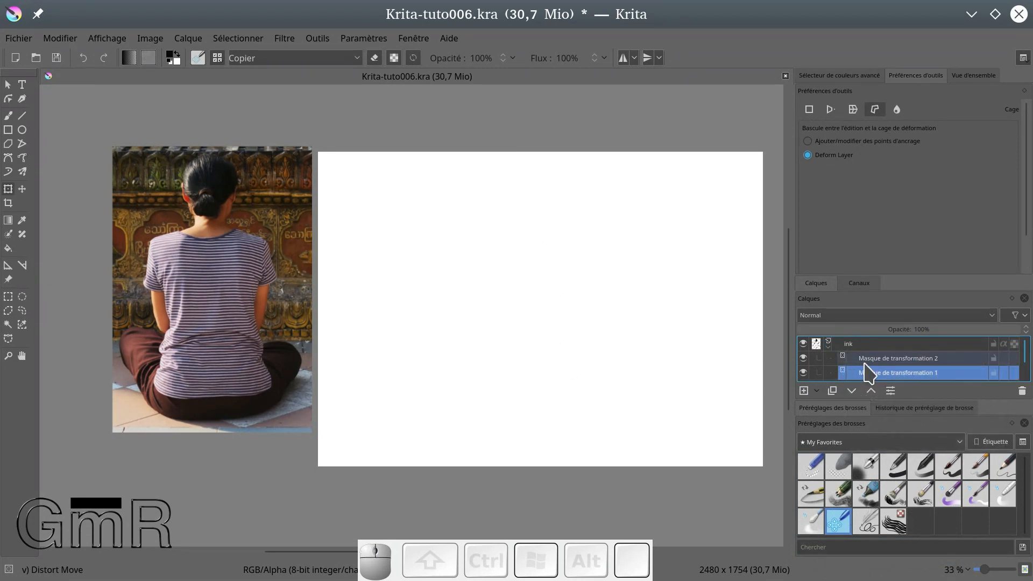
click(873, 360)
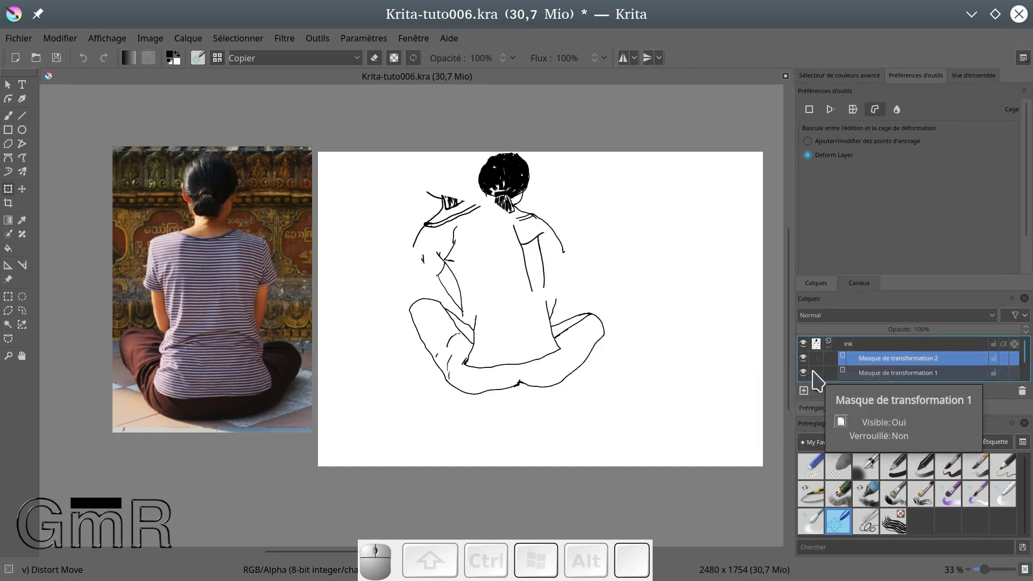
click(897, 372)
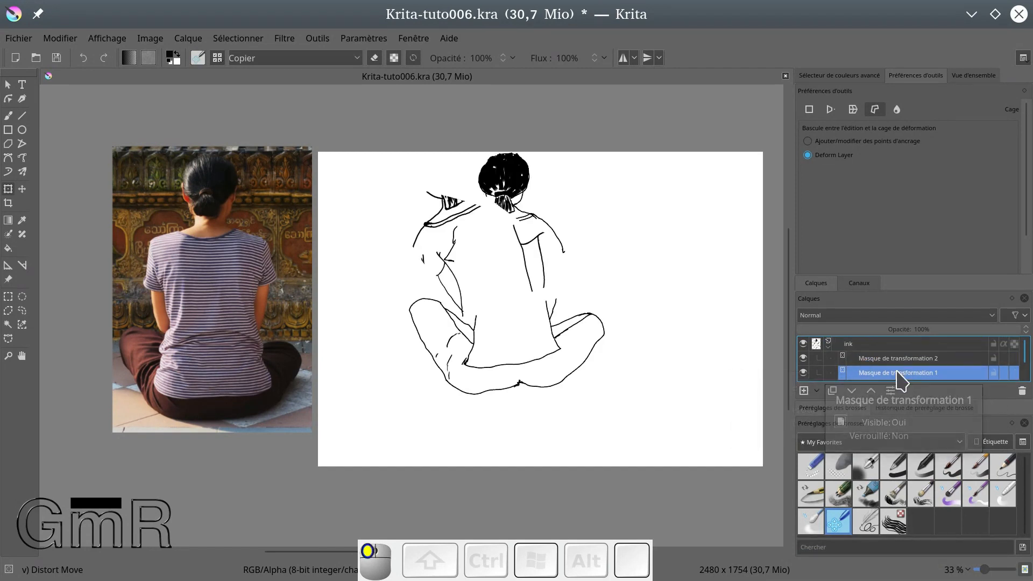
click(803, 373)
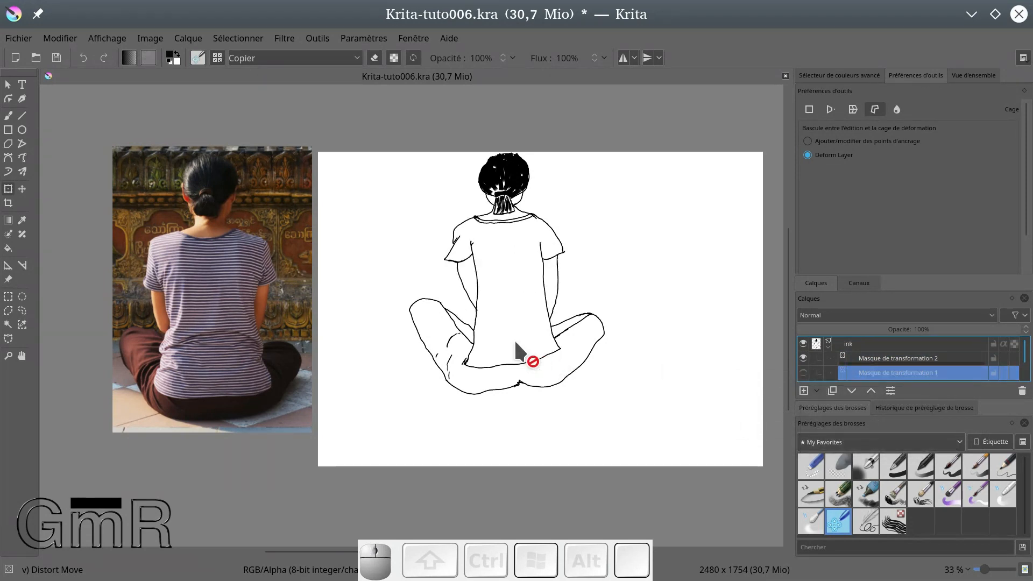
Step: Select the second transform mask, choose Perspective mode, pull both upper corners inward and down, and apply the transform
click(872, 359)
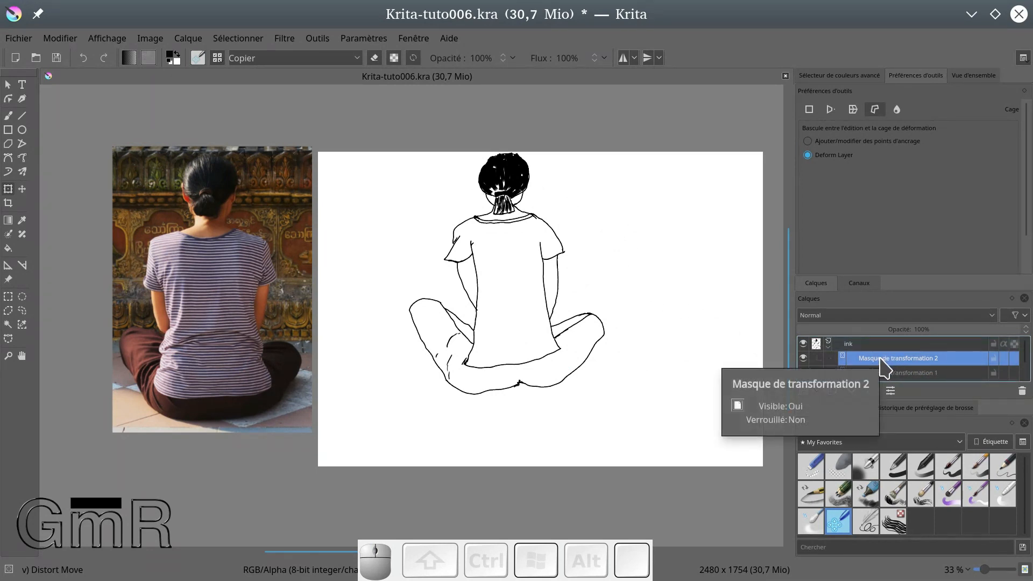
click(852, 111)
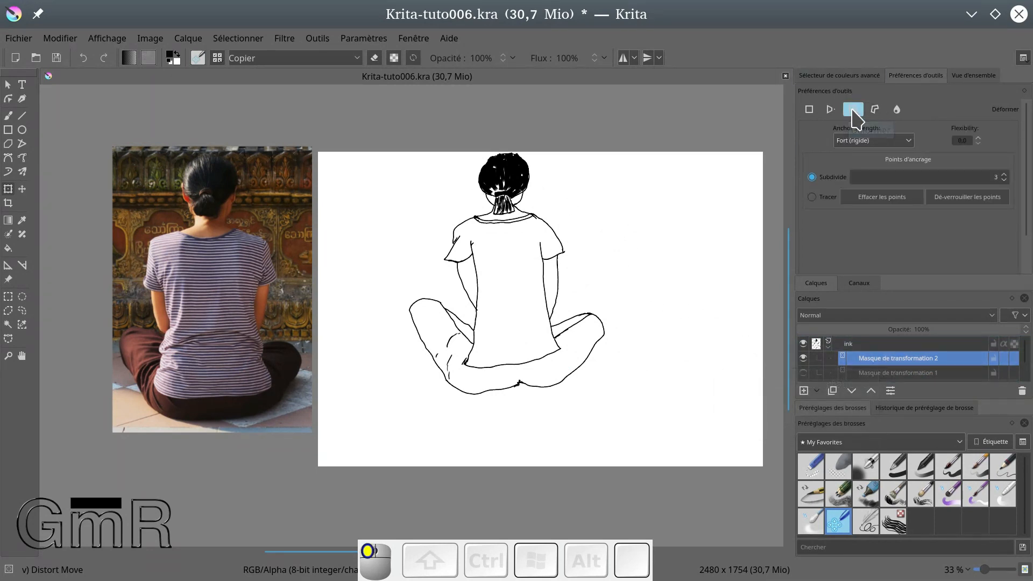
click(830, 109)
click(531, 218)
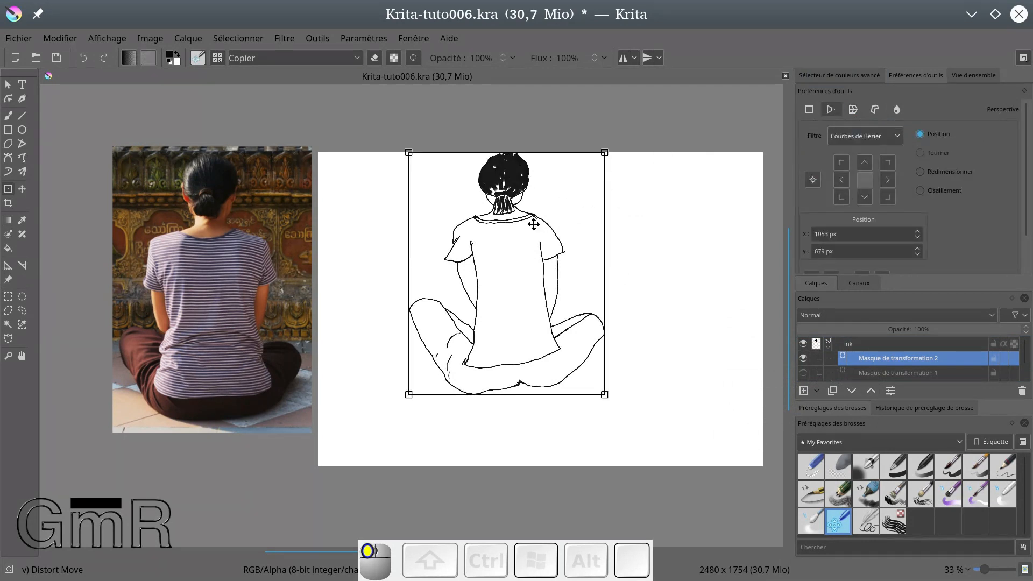
drag(605, 152, 541, 215)
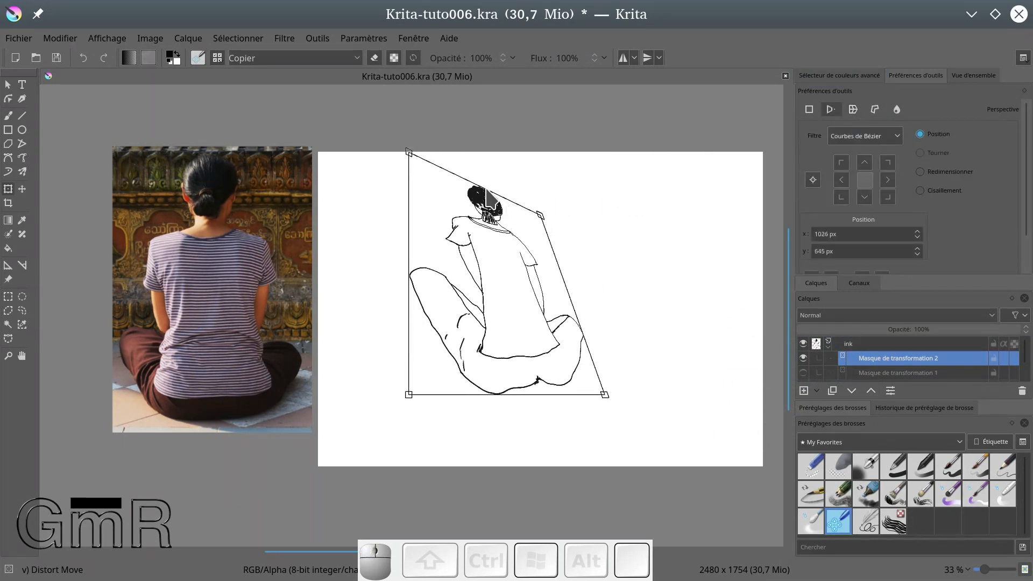
drag(408, 154, 445, 215)
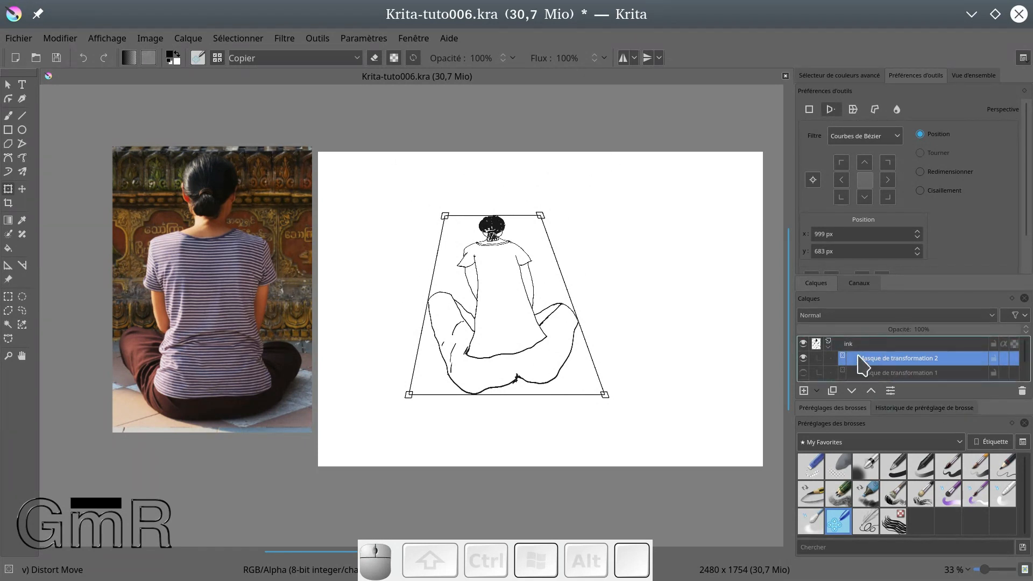
key(Return)
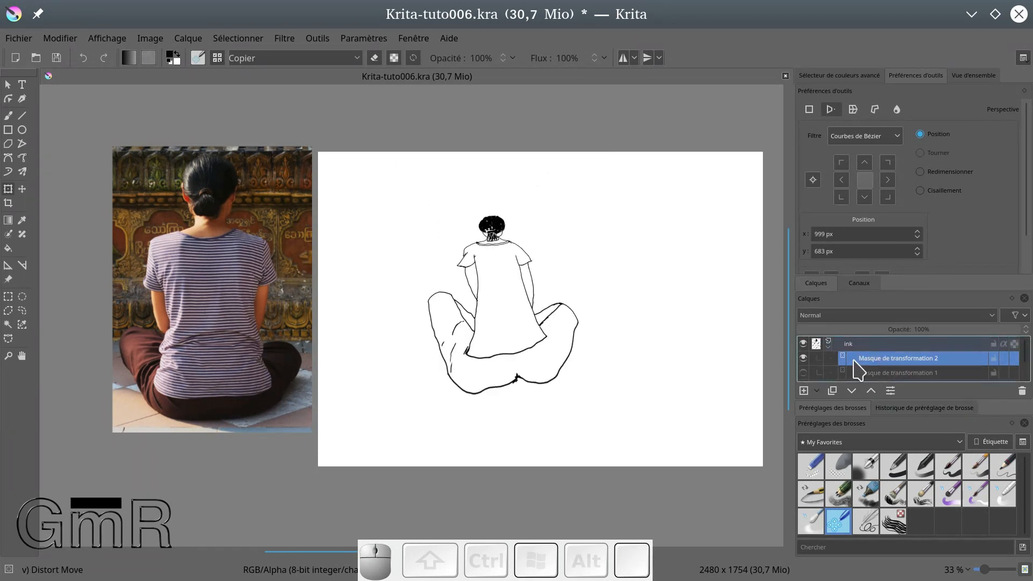
Step: Swap the visibility of the two transform masks to compare the cage and perspective distortions, ending with only the second mask shown
click(802, 373)
click(803, 359)
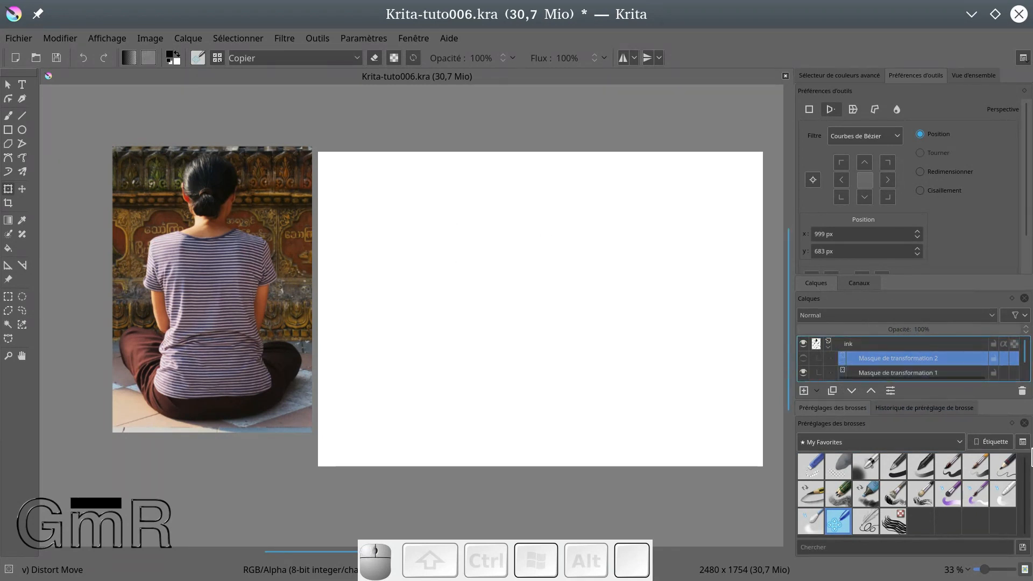
scroll(980, 376, down, 2)
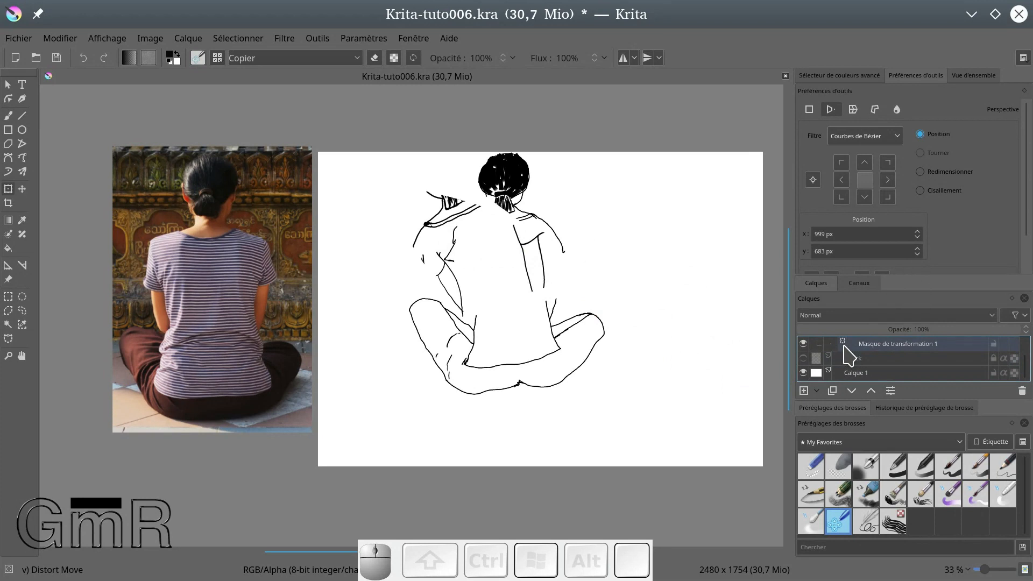
mouse_move(928, 360)
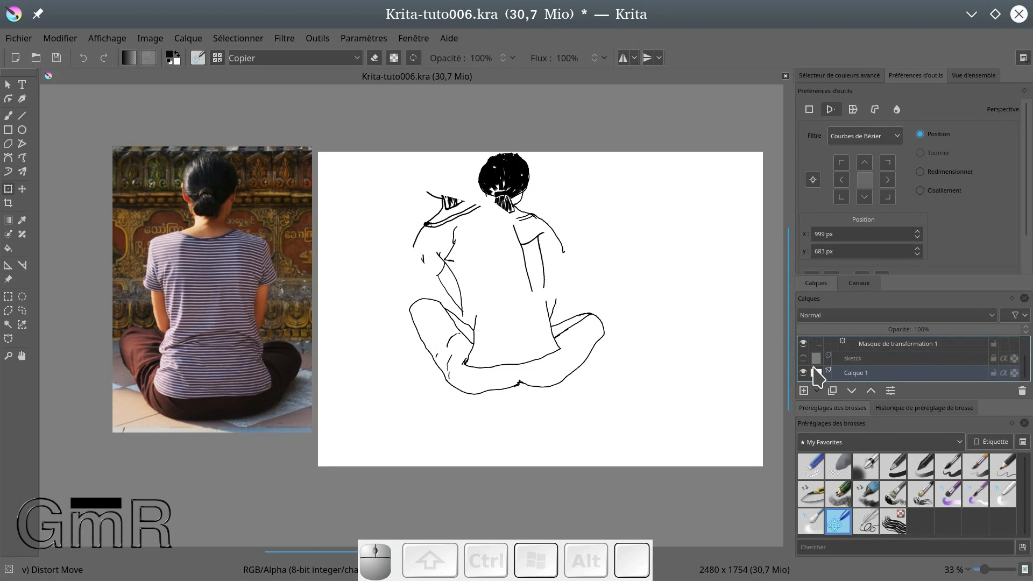
scroll(847, 358, up, 2)
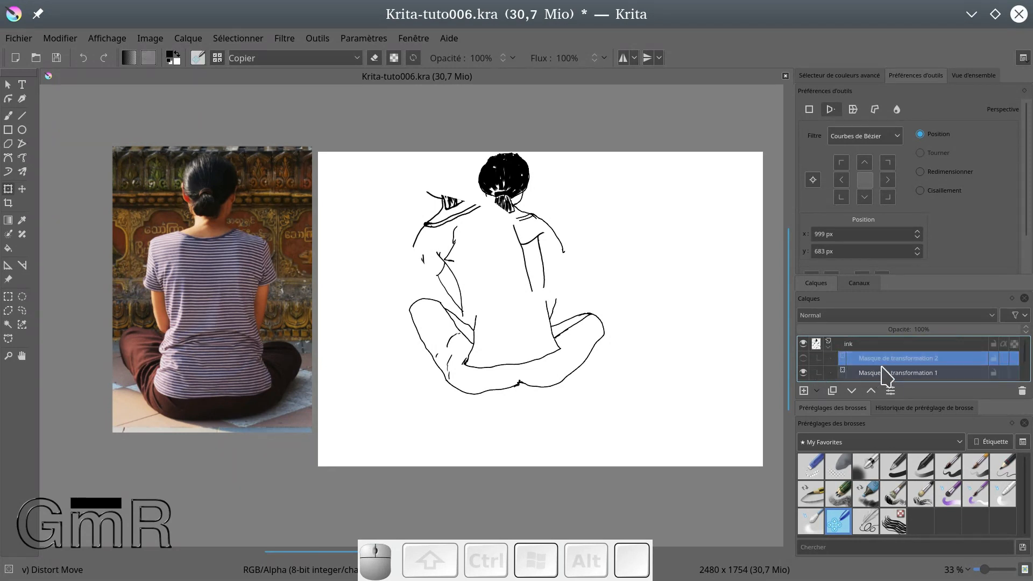
click(803, 373)
click(803, 357)
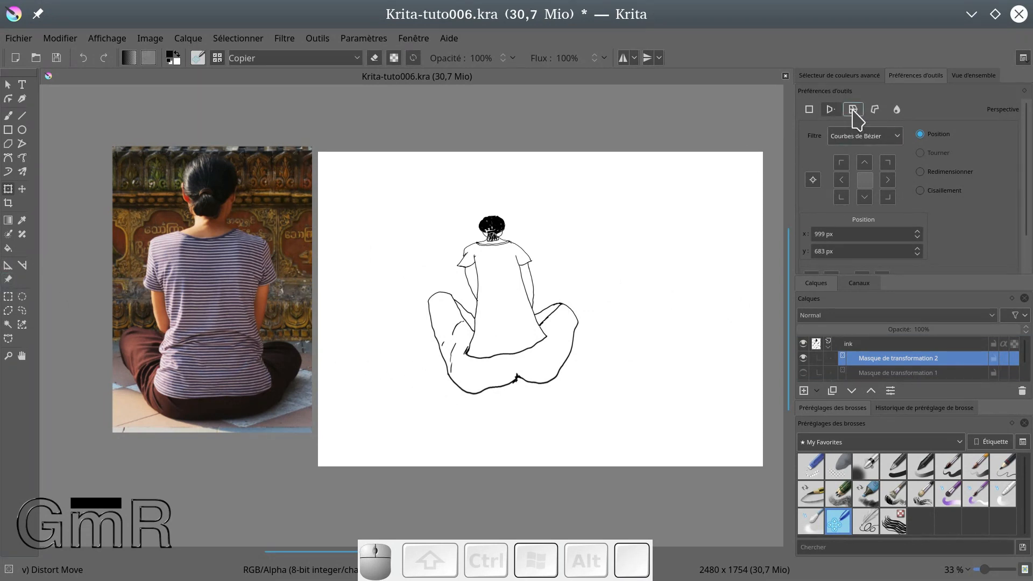
Step: Try Cage mode on the second mask, move the figure down and left to about x 645, y 1010 px, and apply
click(875, 109)
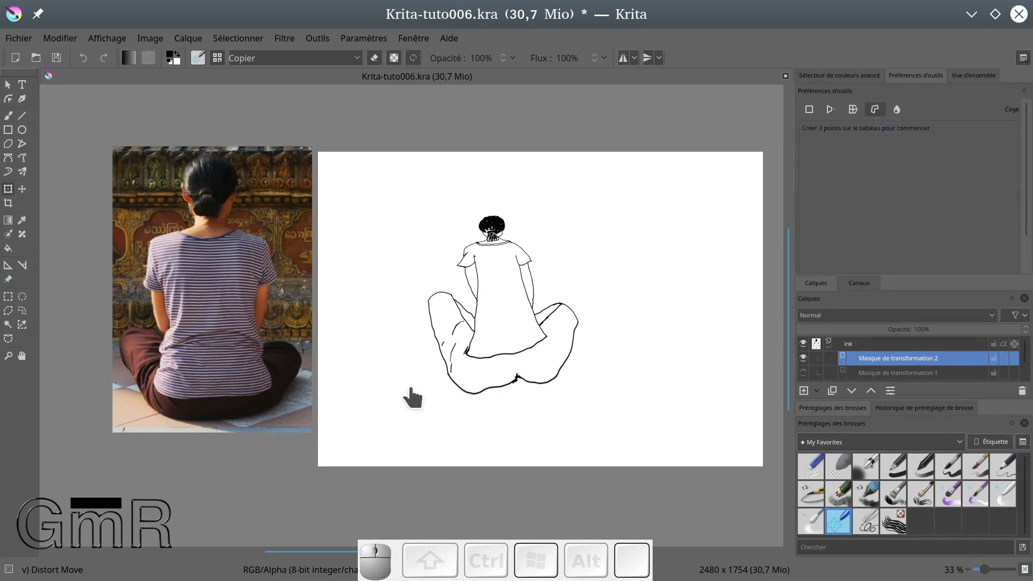
click(466, 383)
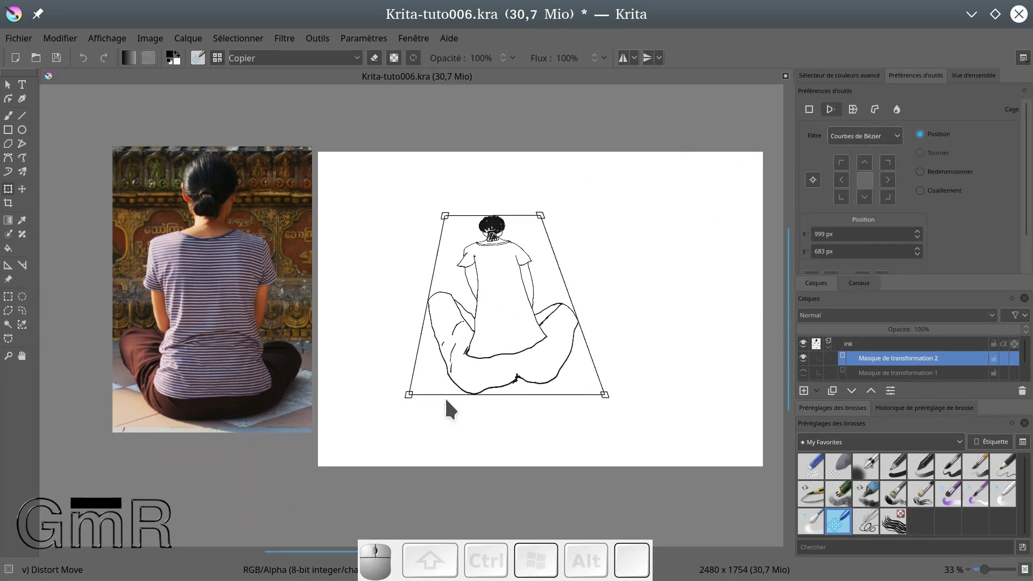
drag(476, 394, 472, 401)
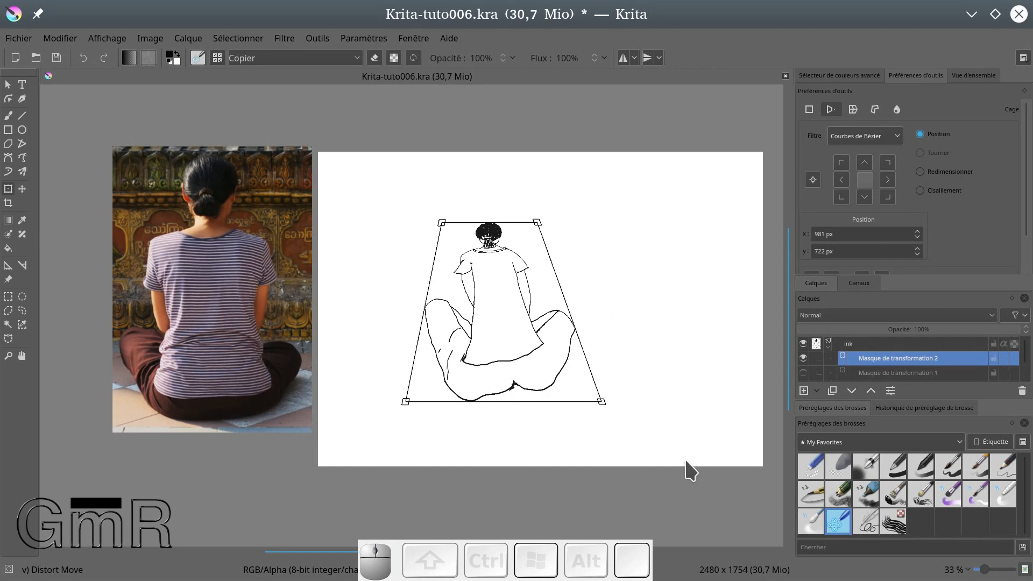
drag(497, 304, 436, 356)
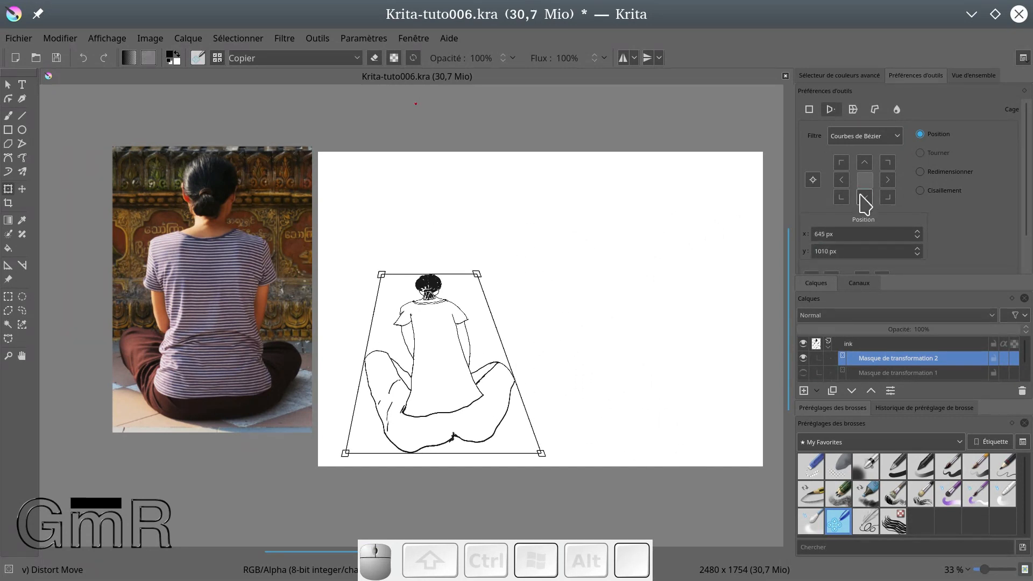
key(Return)
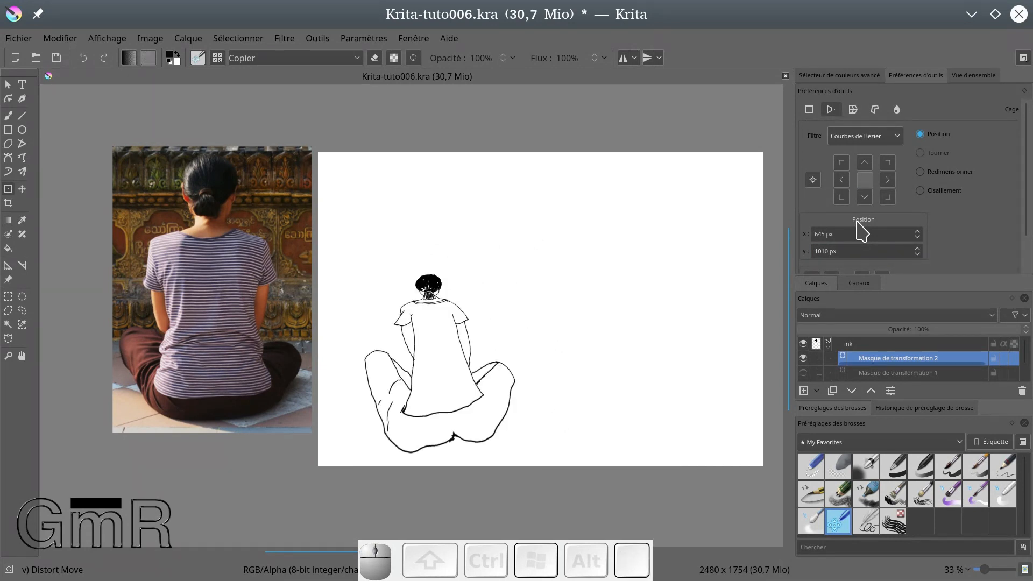
Step: Hide the second transform mask and try to place a Cage point beside the undistorted figure
click(804, 357)
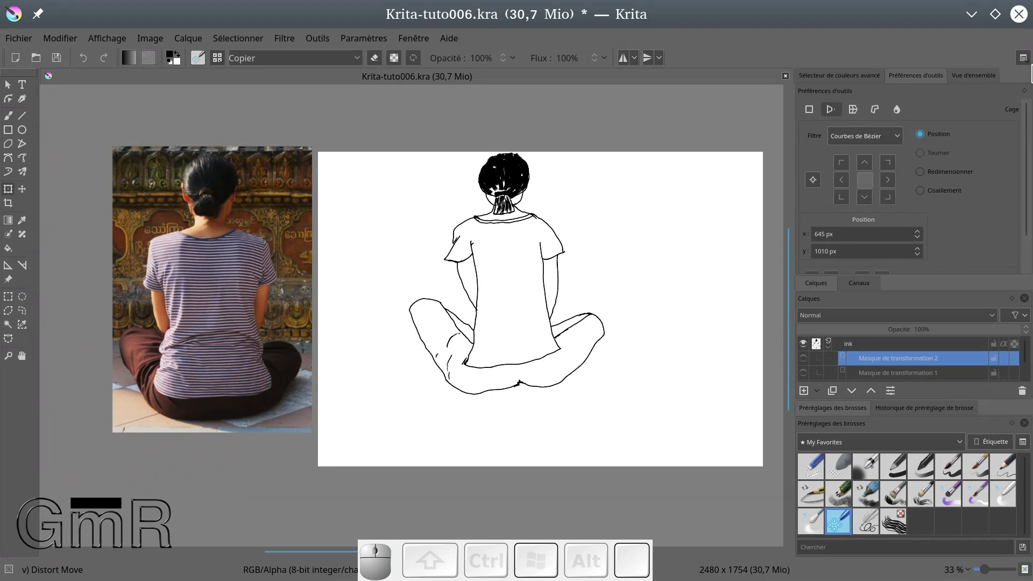
click(874, 115)
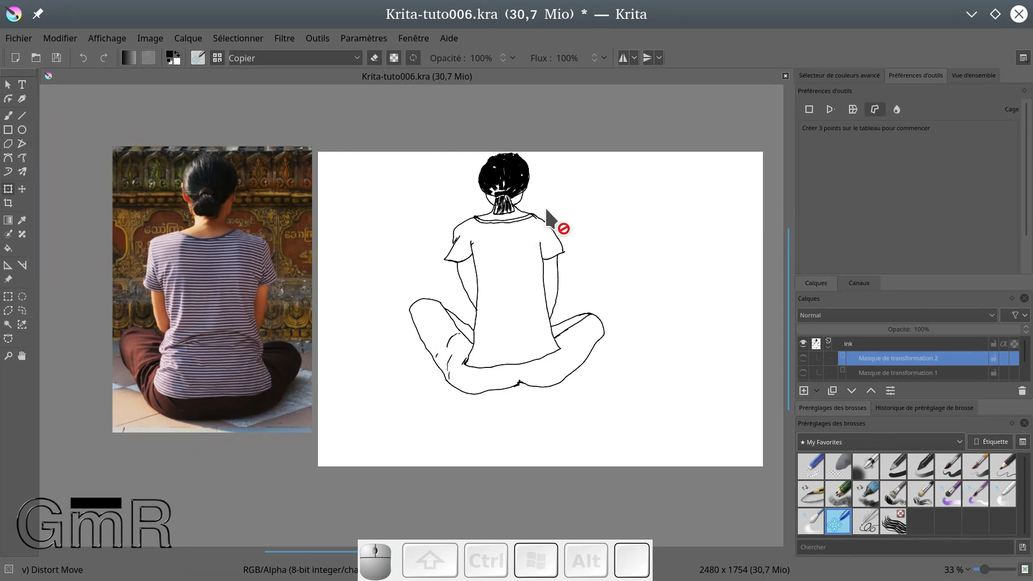
click(576, 198)
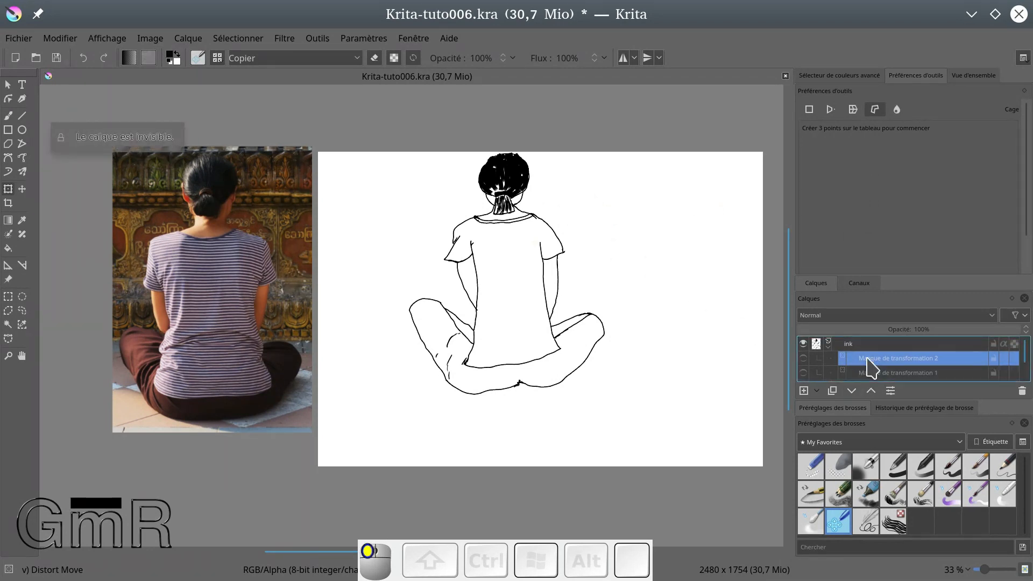
click(914, 372)
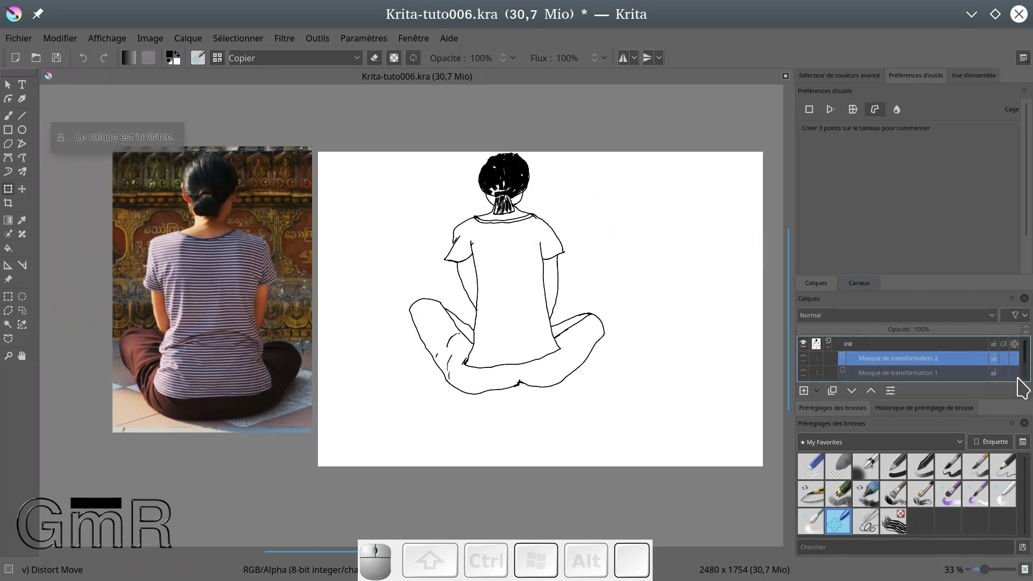